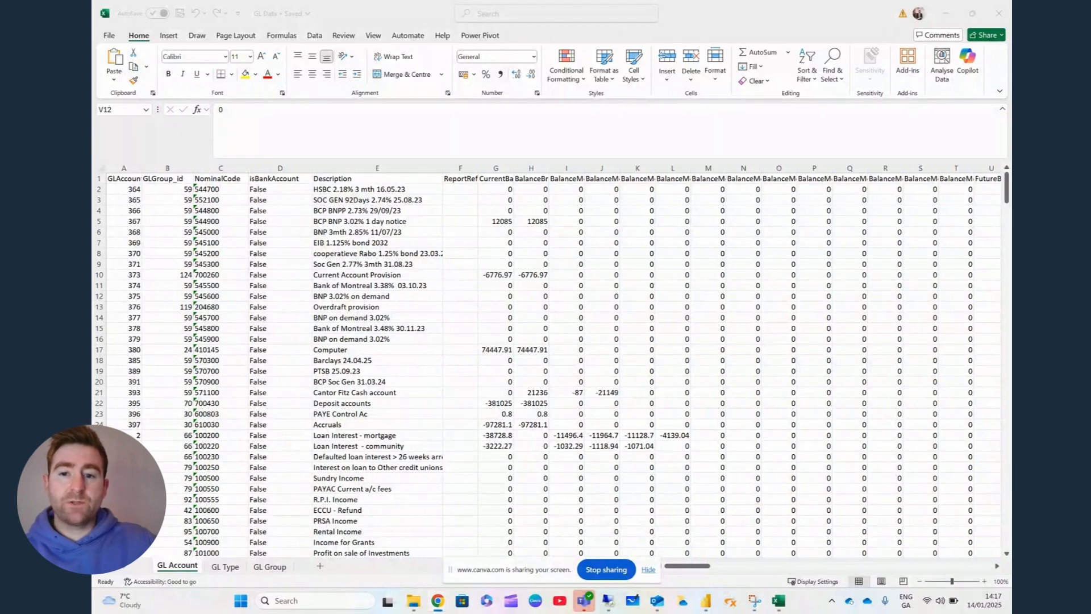
Step: Check in the Excel Options add-ins list that Microsoft Power Pivot for Excel is active, and close the options without changes
left_click(386, 384)
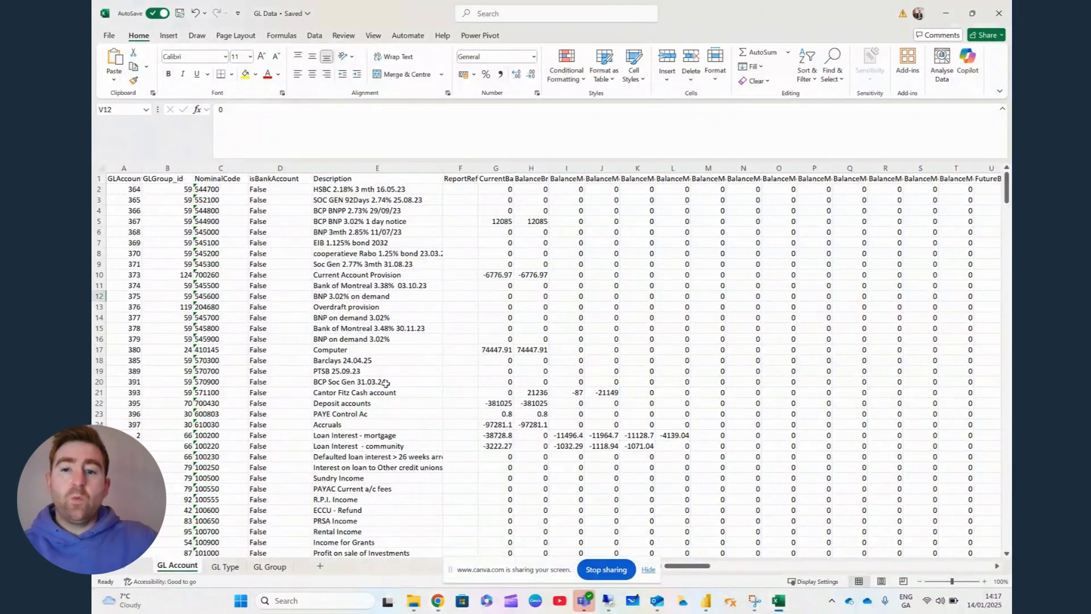
left_click(397, 370)
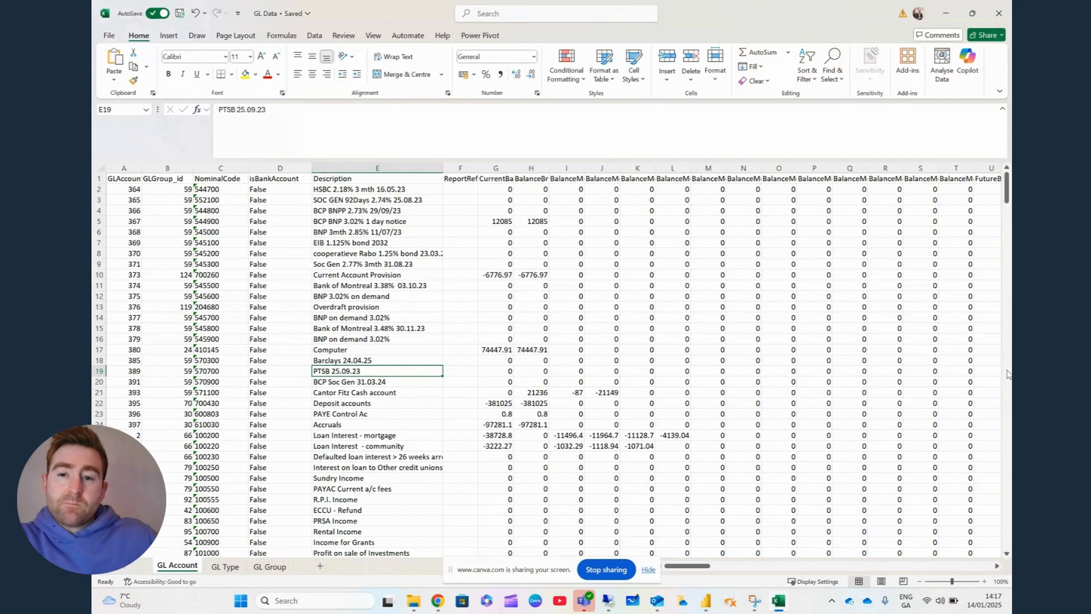
left_click(480, 39)
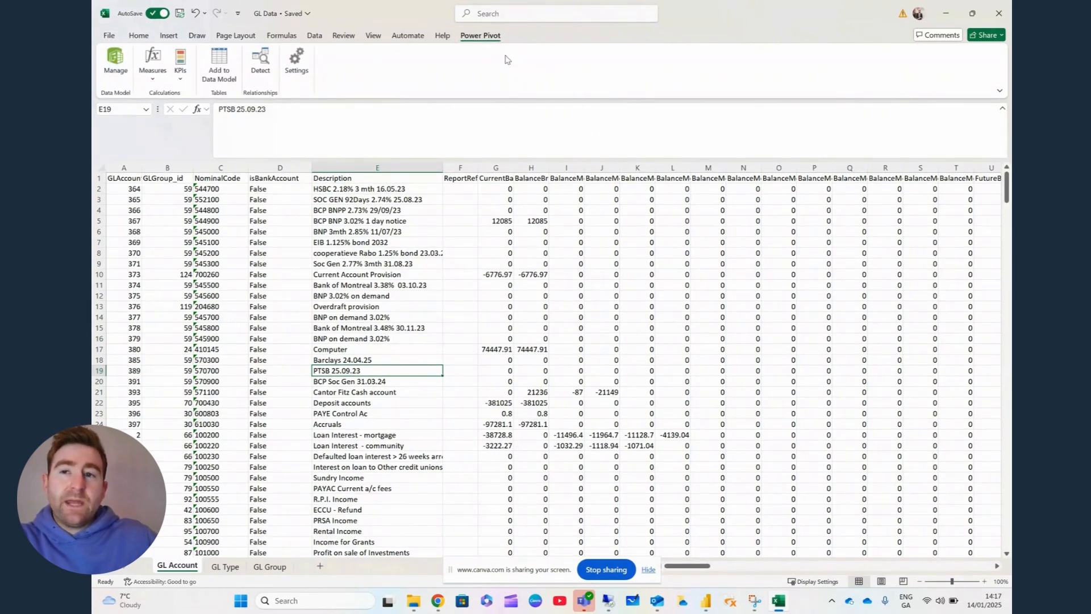
left_click(109, 38)
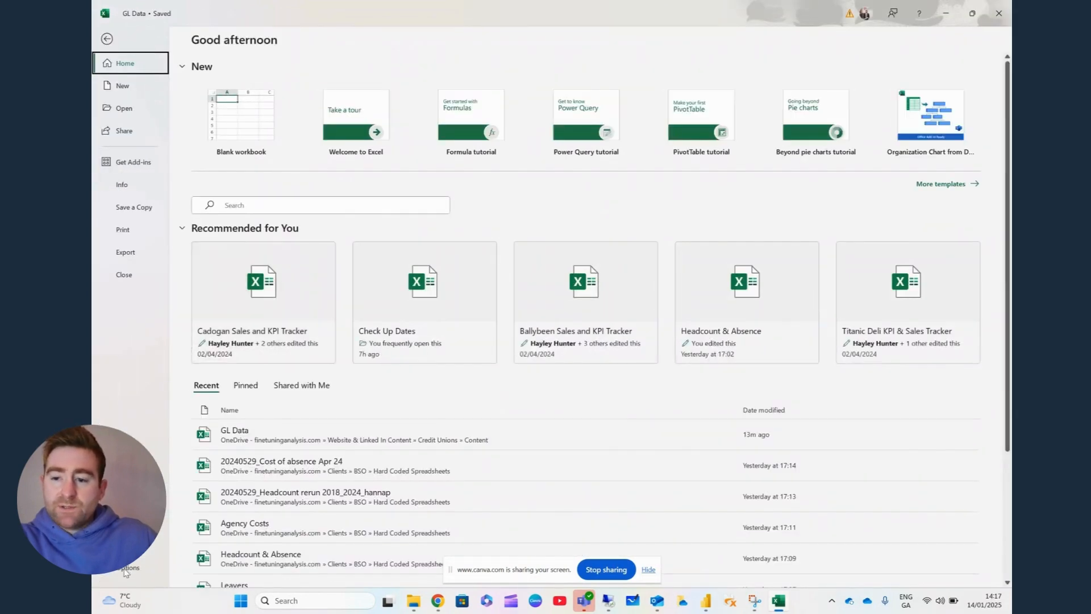
key("Escape")
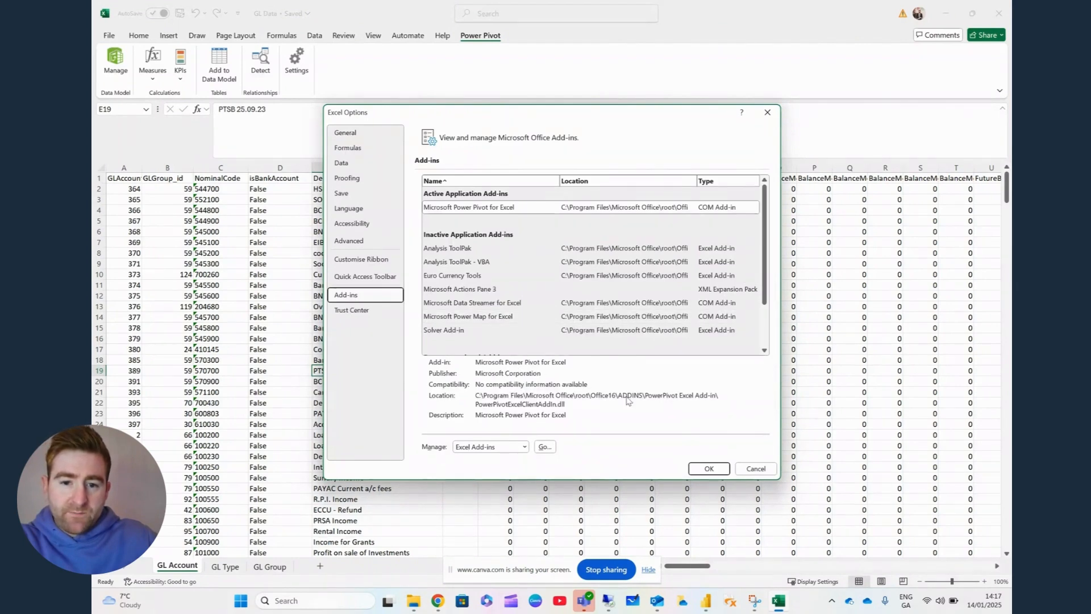
left_click(757, 469)
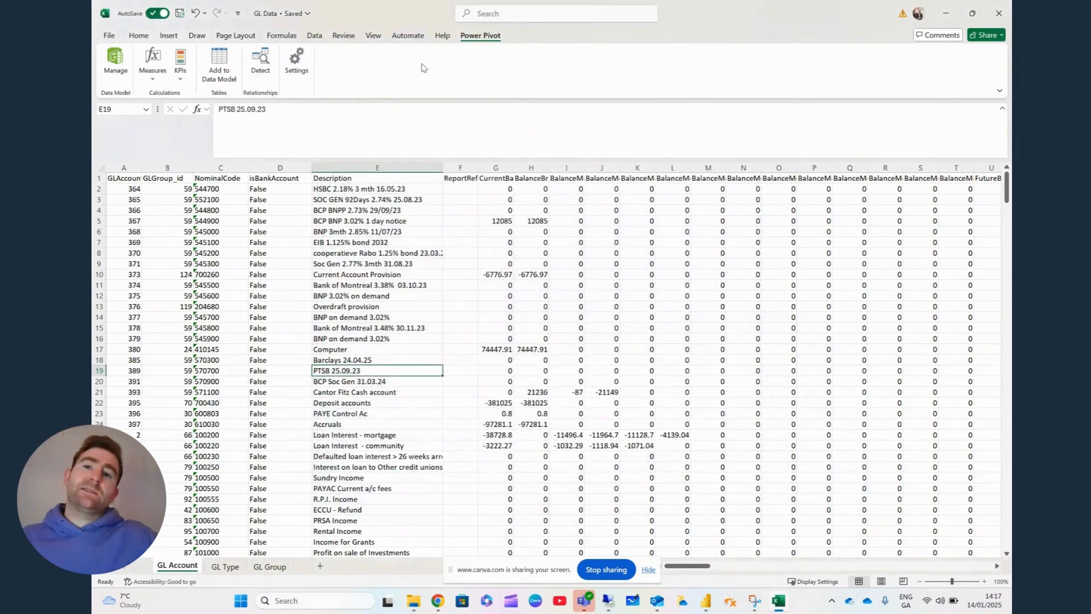
left_click(139, 36)
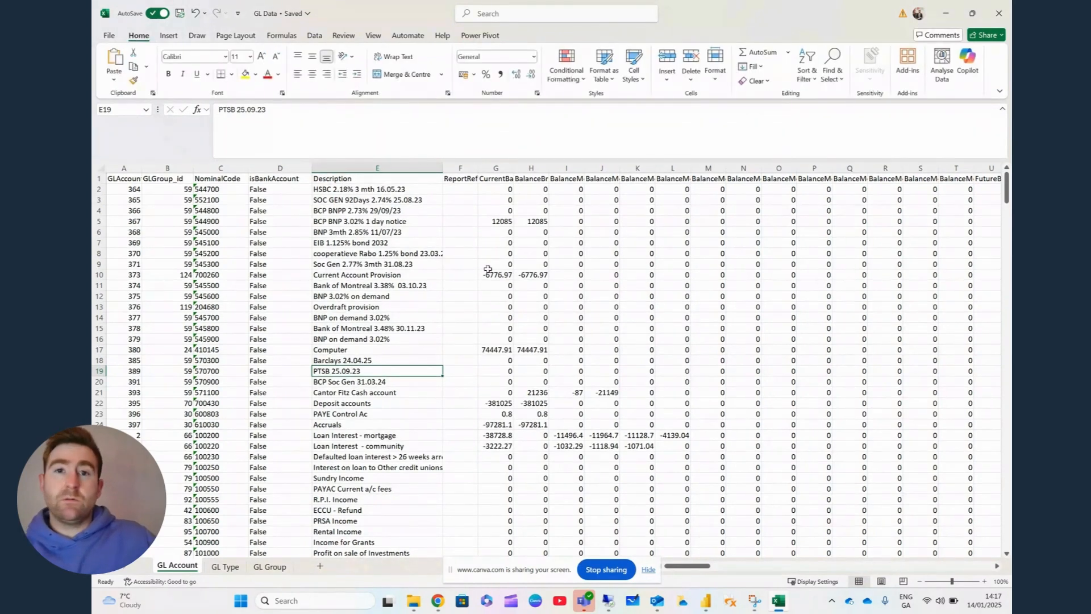
Step: Fit the GLAccount_id column to its contents and review the first account's description and GLGroup_id
left_click(315, 221)
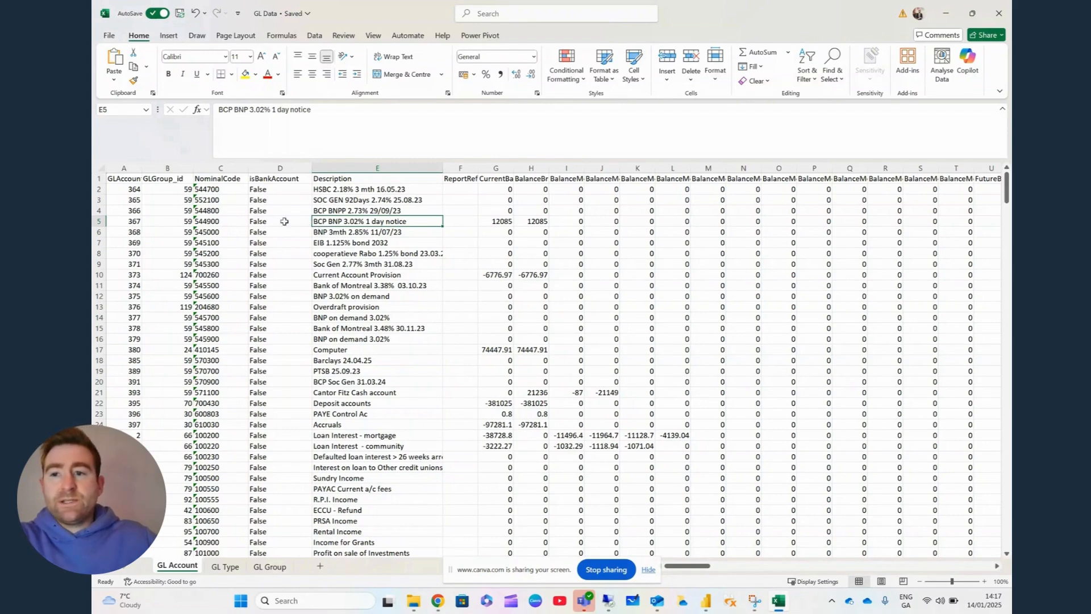
double_click(143, 168)
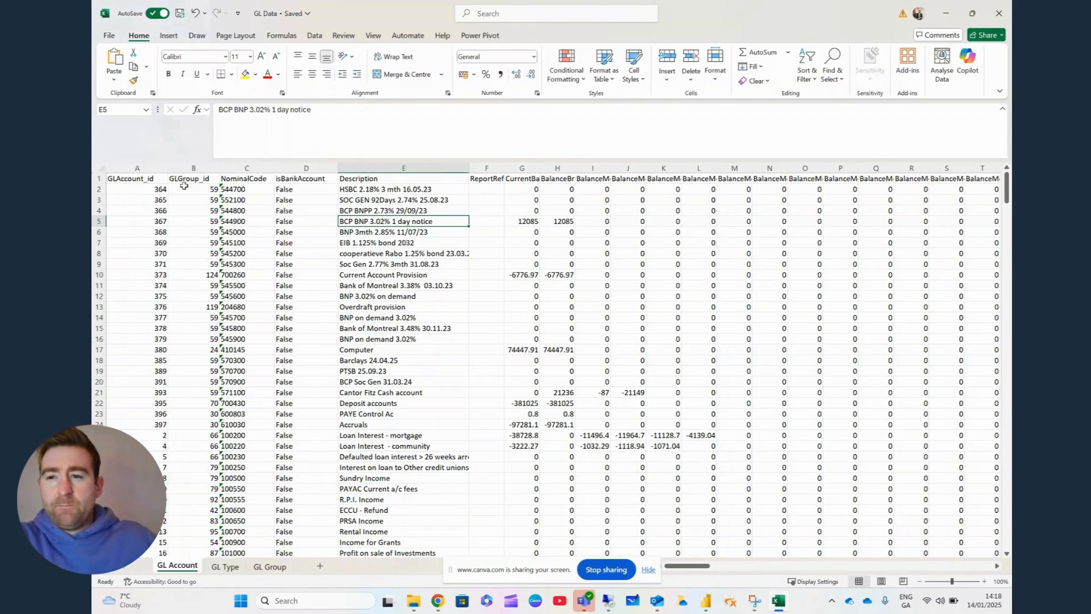
left_click(158, 169)
left_click(191, 168)
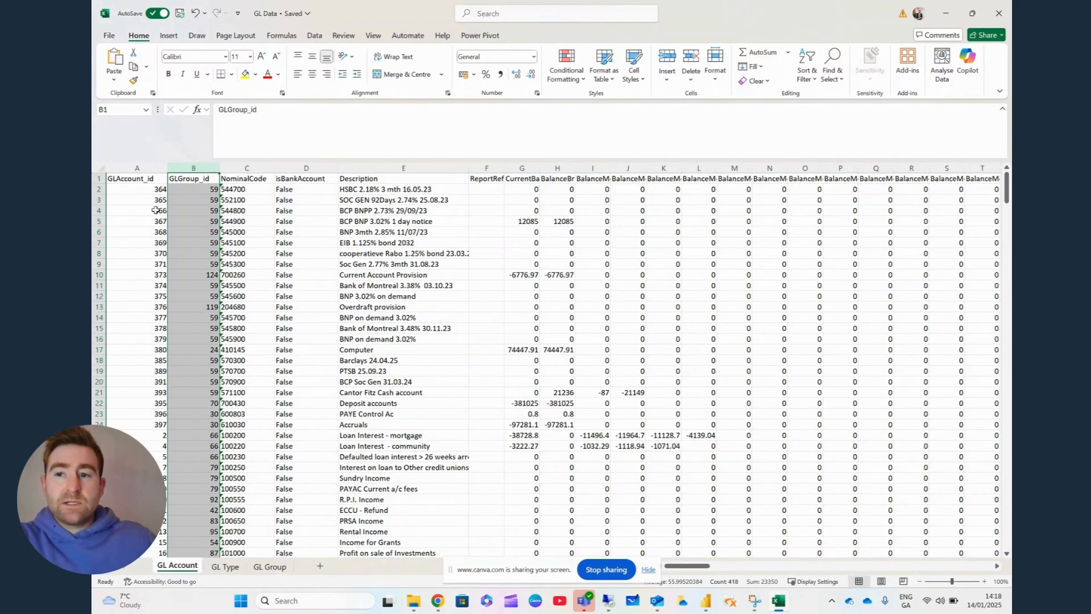
left_click(146, 193)
left_click(389, 189)
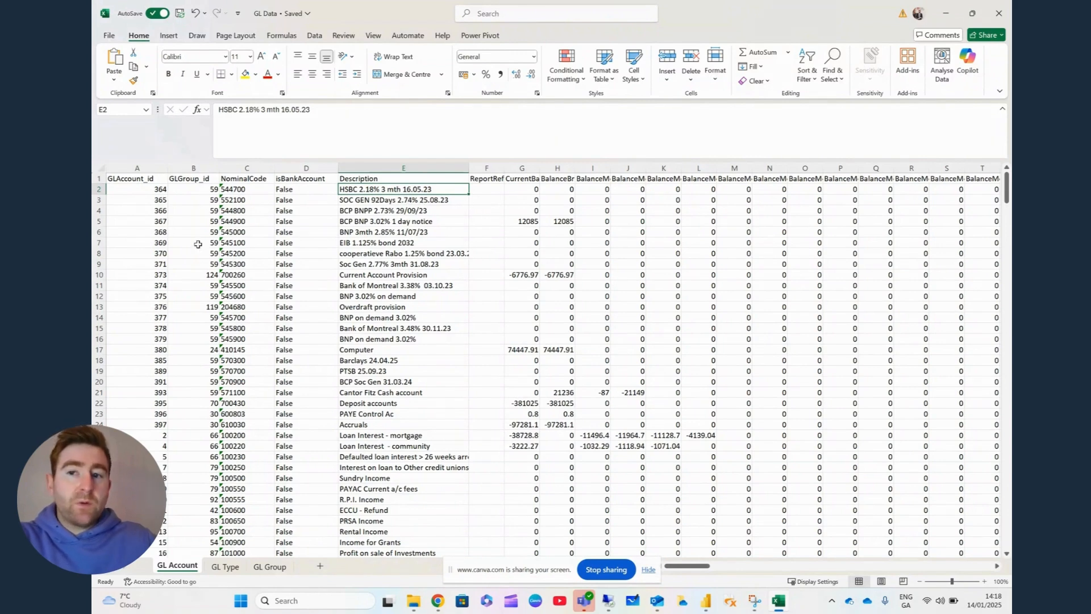
left_click(206, 189)
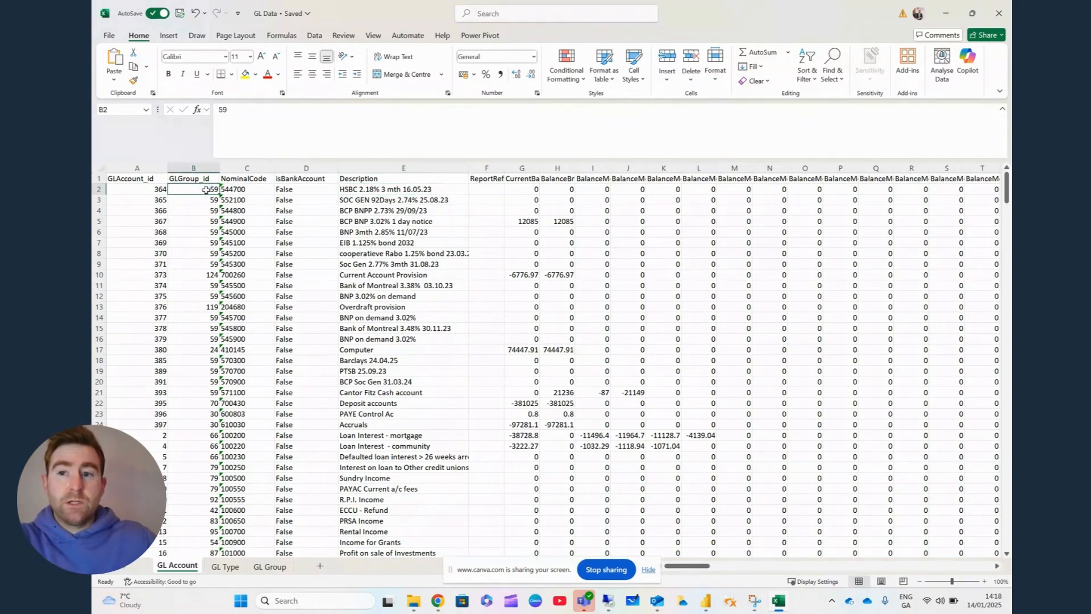
Step: Add filters to the header row of the GL Group sheet
left_click(270, 567)
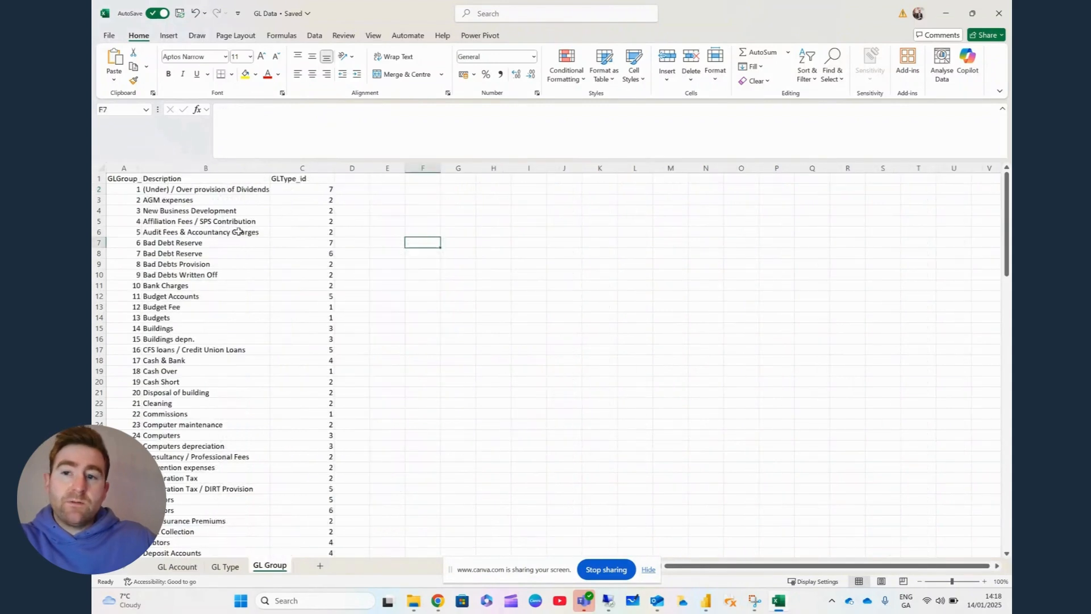
left_click(101, 168)
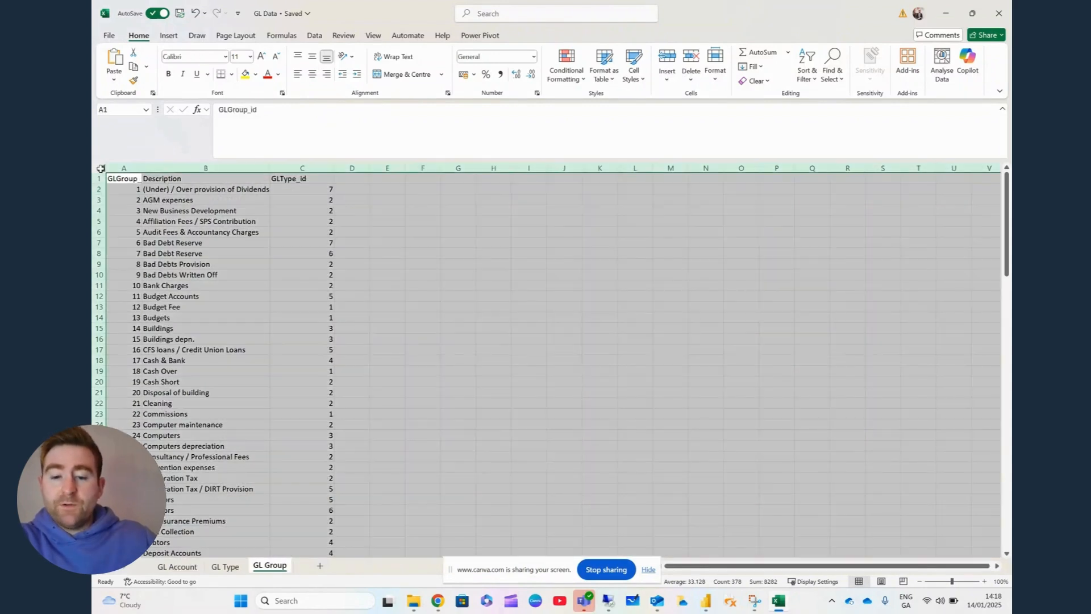
key("ctrl+shift+l")
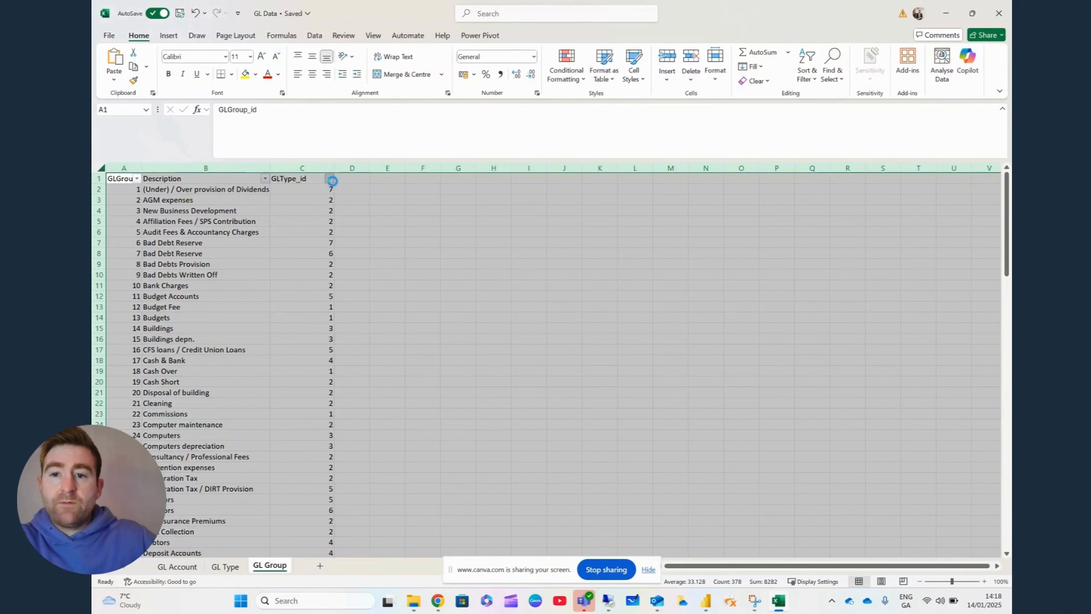
left_click(329, 179)
left_click(289, 470)
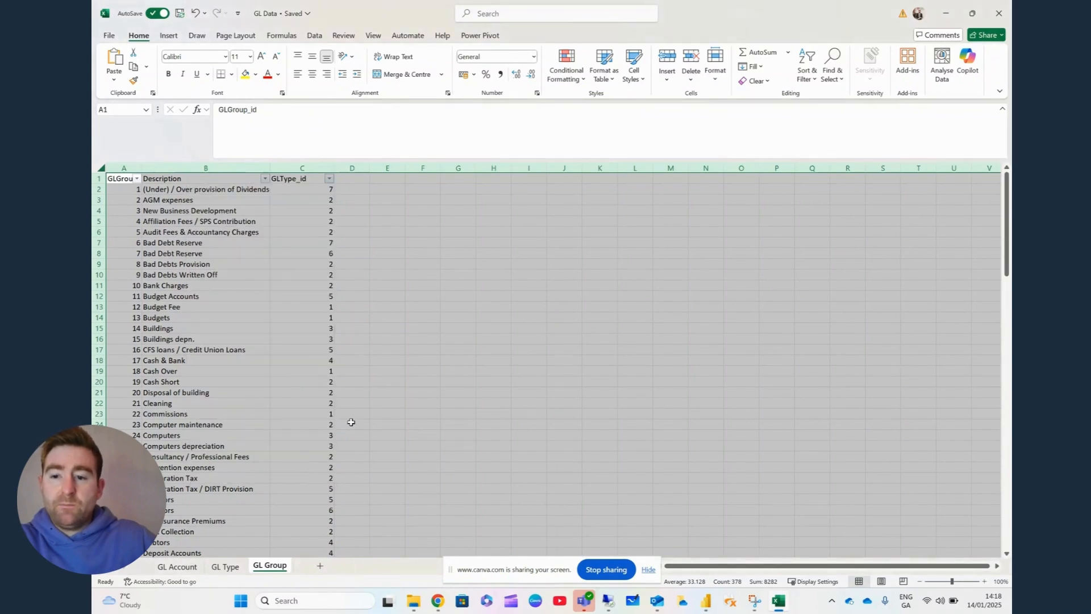
Step: Filter the GL Group sheet to show only GLGroup_id 59
left_click(137, 179)
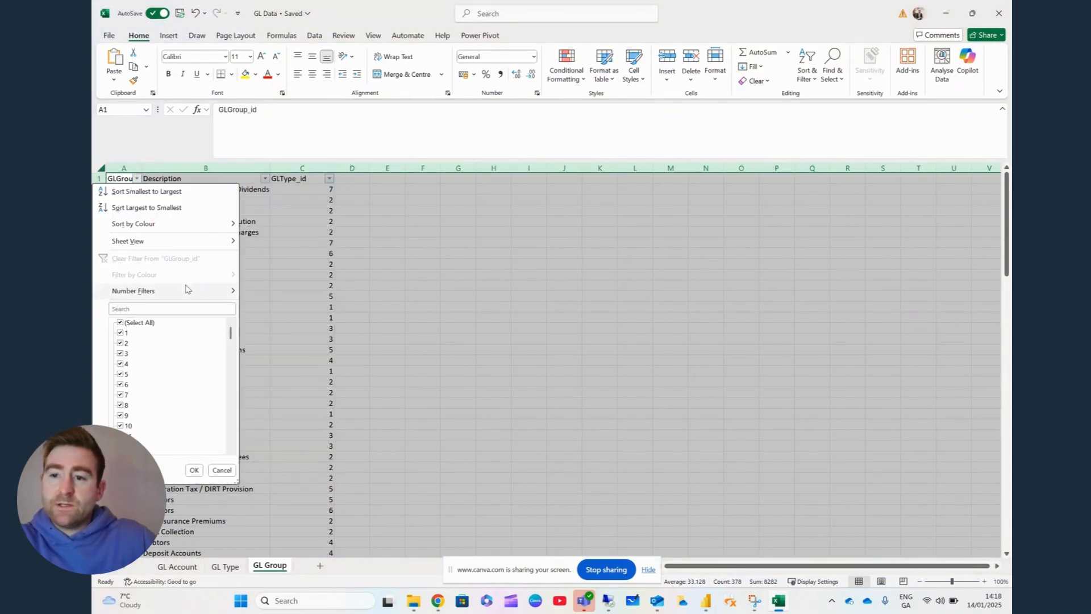
left_click(191, 310)
type("59")
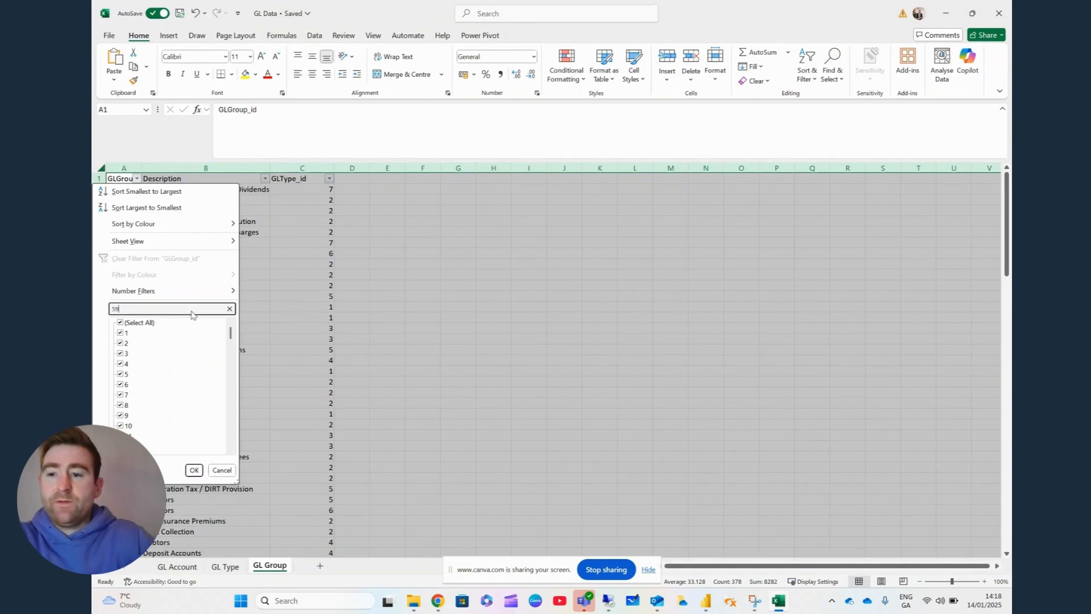
left_click(194, 470)
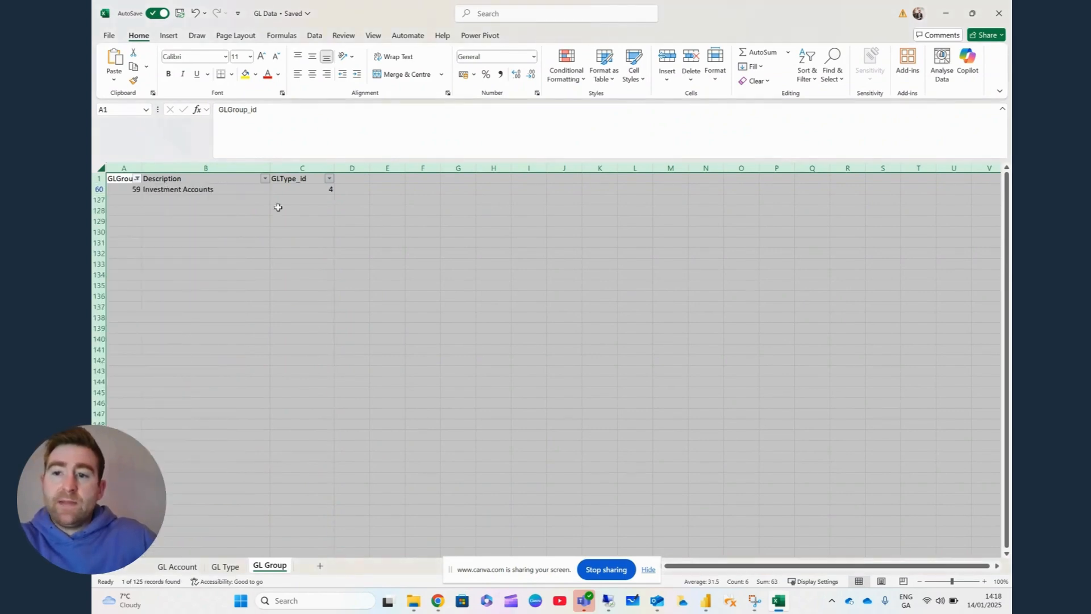
Step: On the GL Account sheet, insert a new column before NominalCode and head it "GL Group Description"
left_click(179, 567)
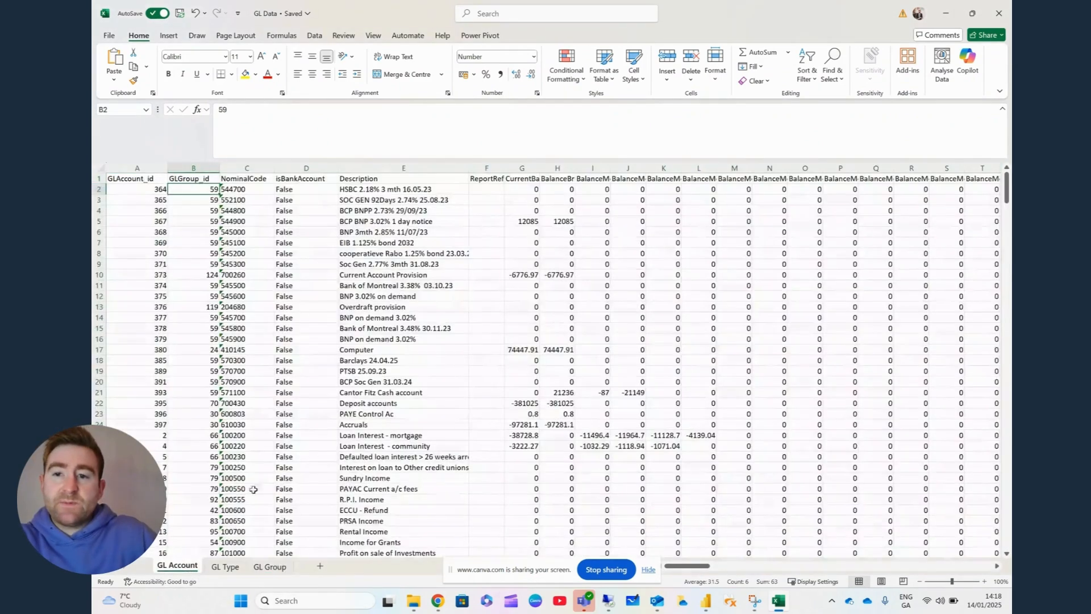
left_click(396, 190)
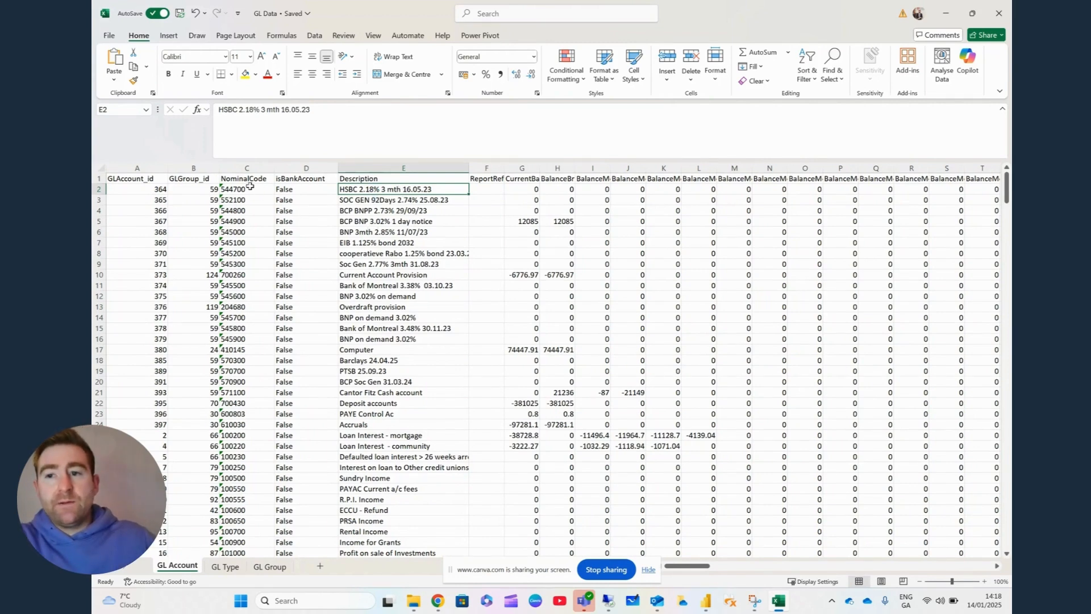
left_click(238, 165)
right_click(239, 166)
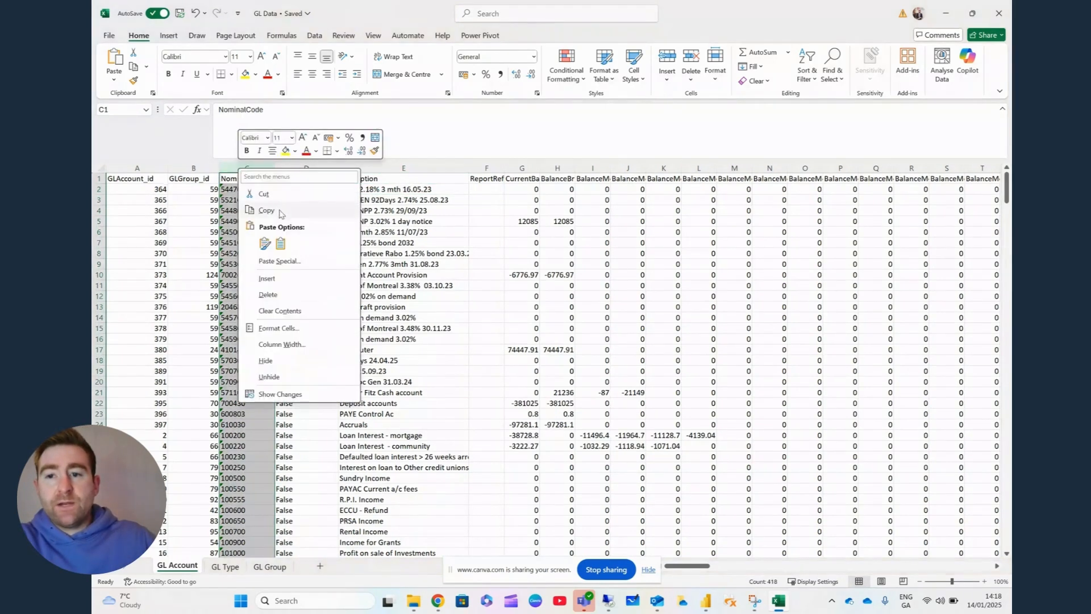
left_click(276, 284)
left_click(250, 179)
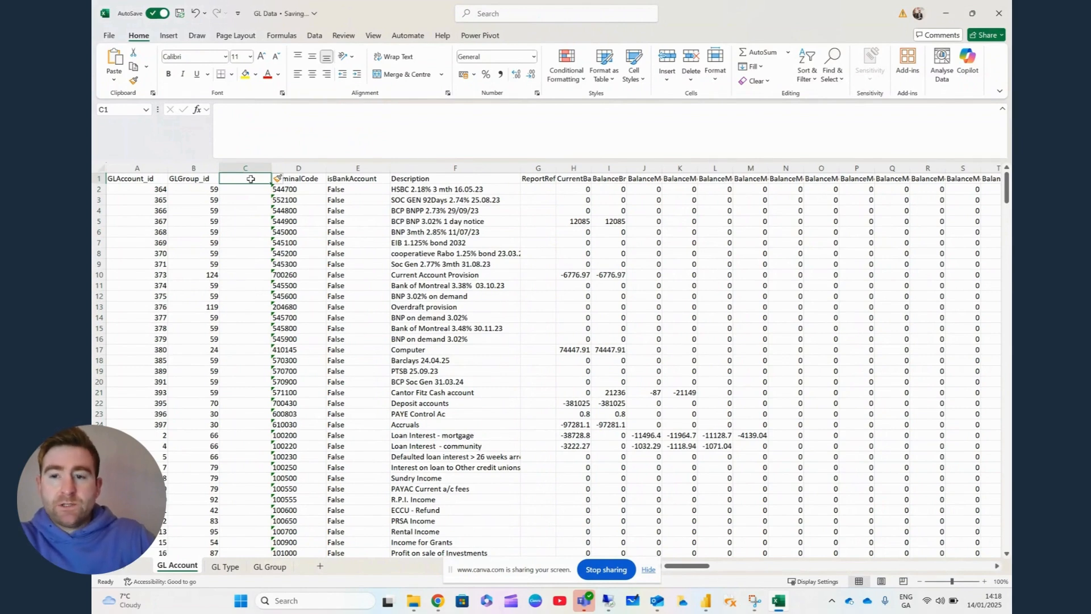
type("GL Group Description")
key("Return")
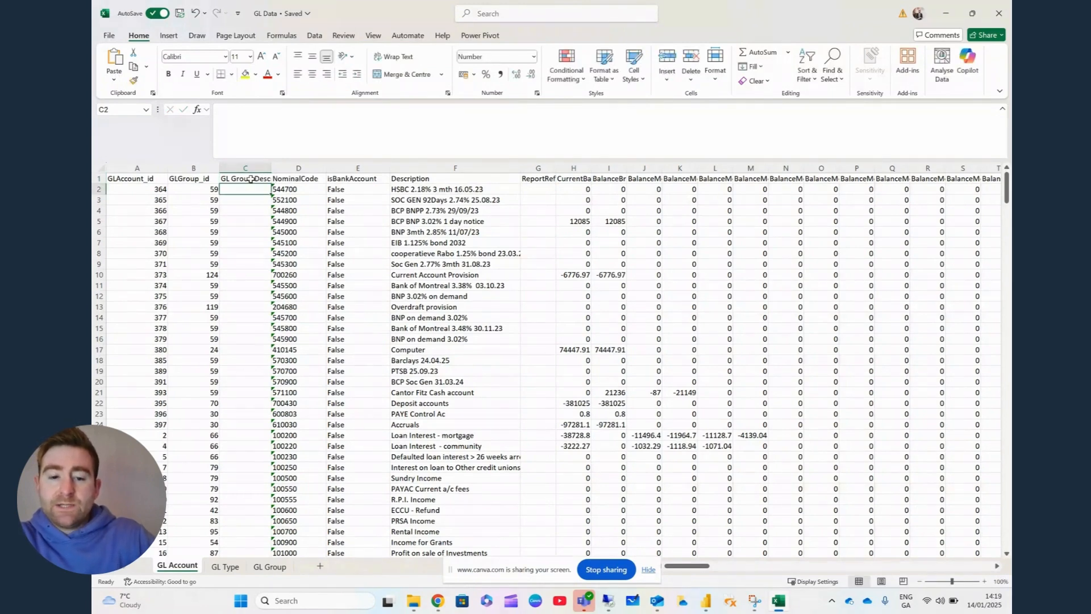
Step: In C2, look up the group description with =VLOOKUP(B2,'GL Group'!A:B,2,0)
type("=vlook")
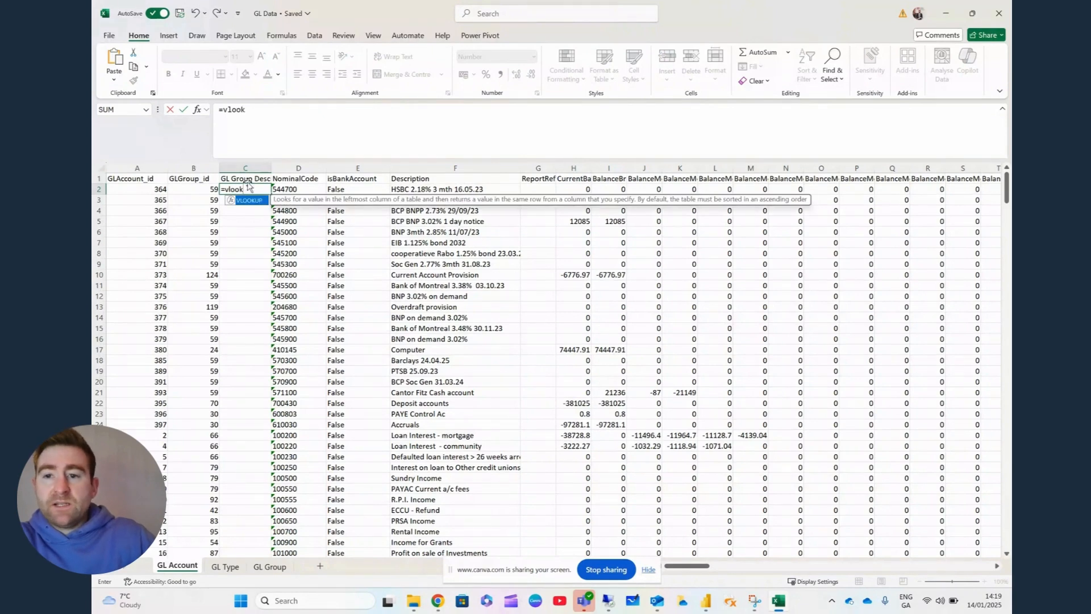
double_click(239, 200)
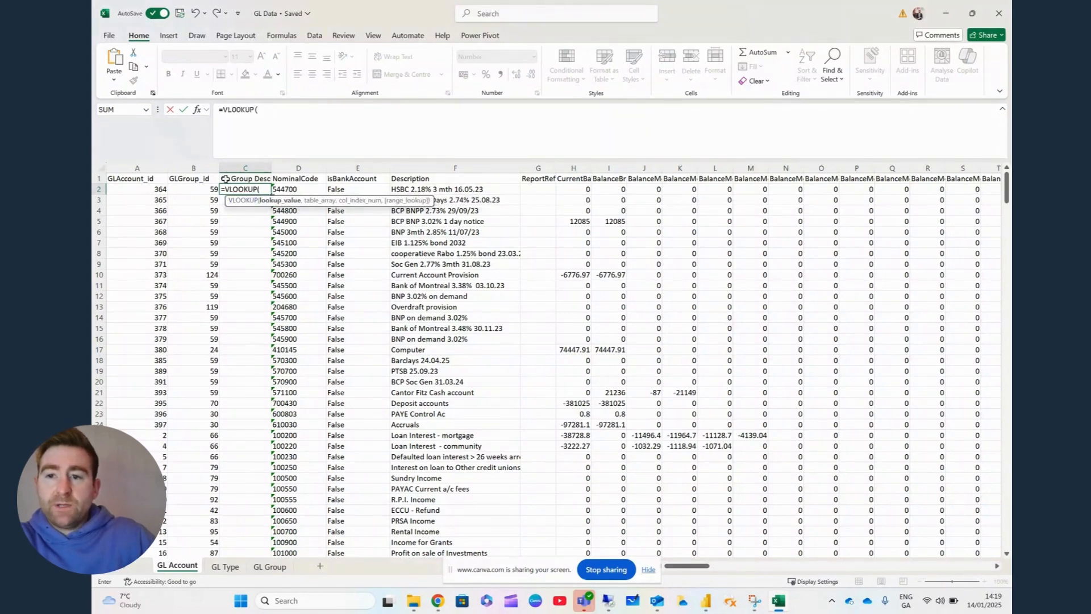
left_click(215, 189)
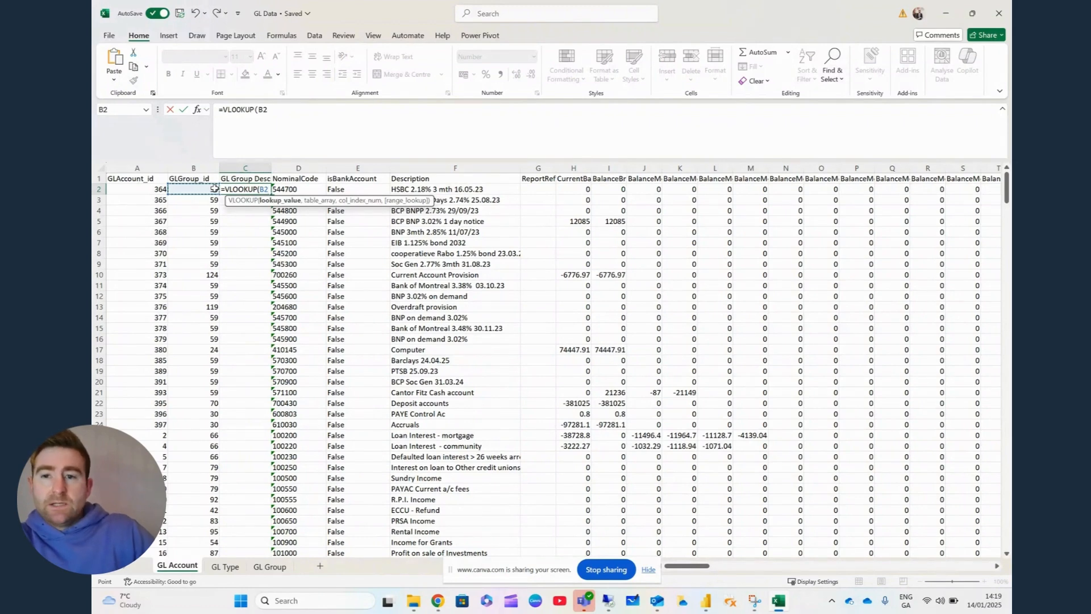
type(",")
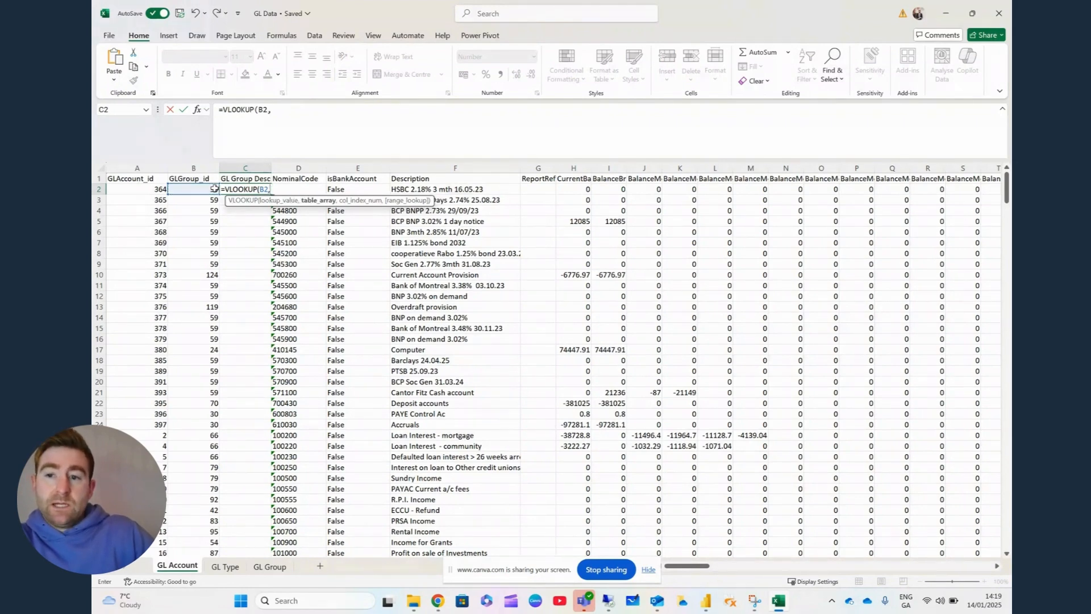
left_click(275, 571)
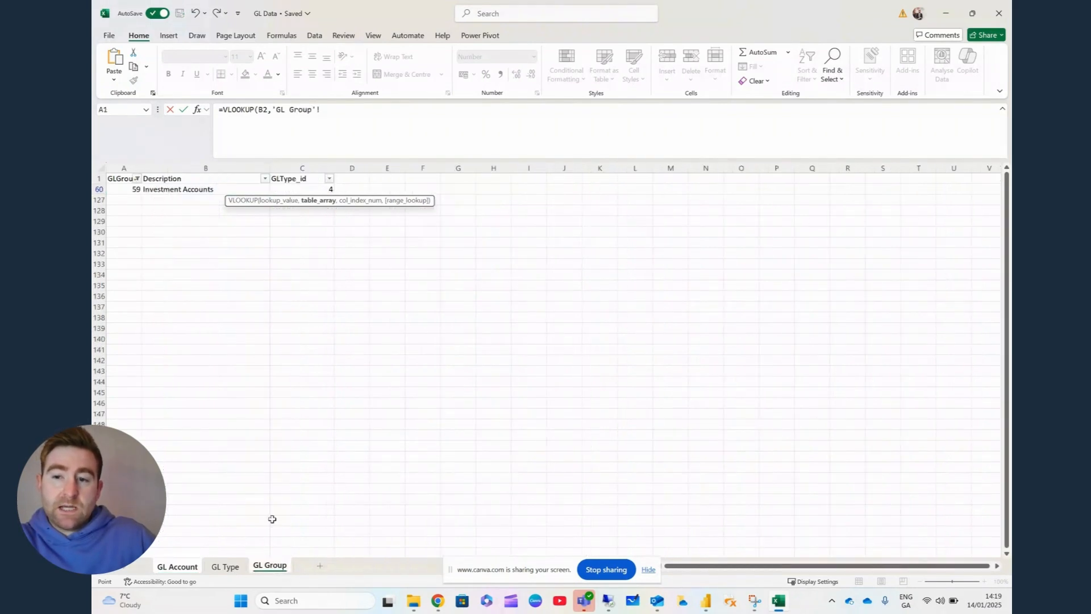
left_click_drag(121, 169, 216, 171)
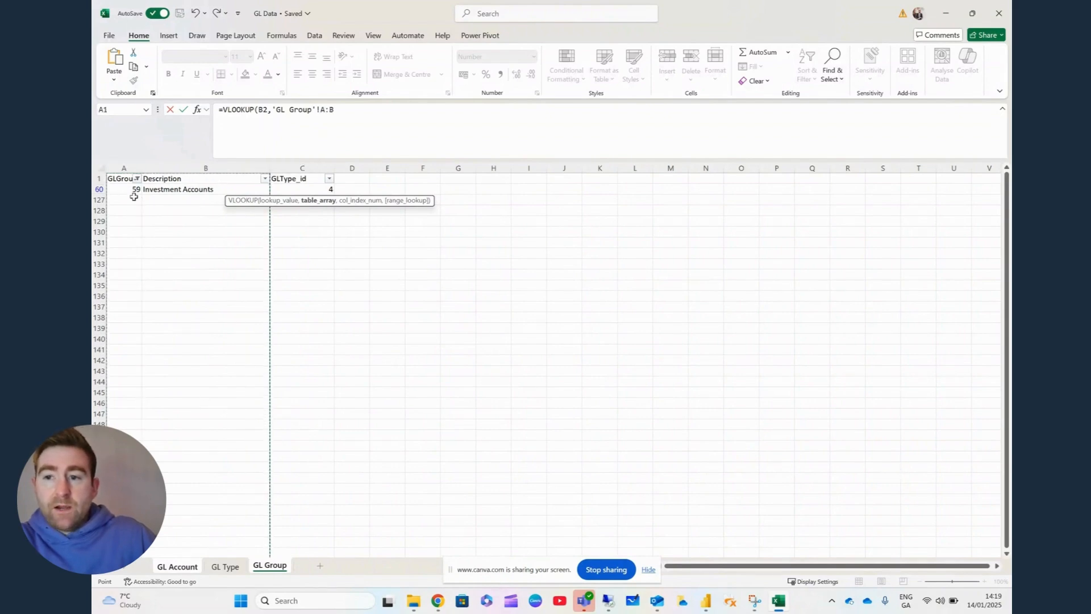
left_click(366, 114)
type(",")
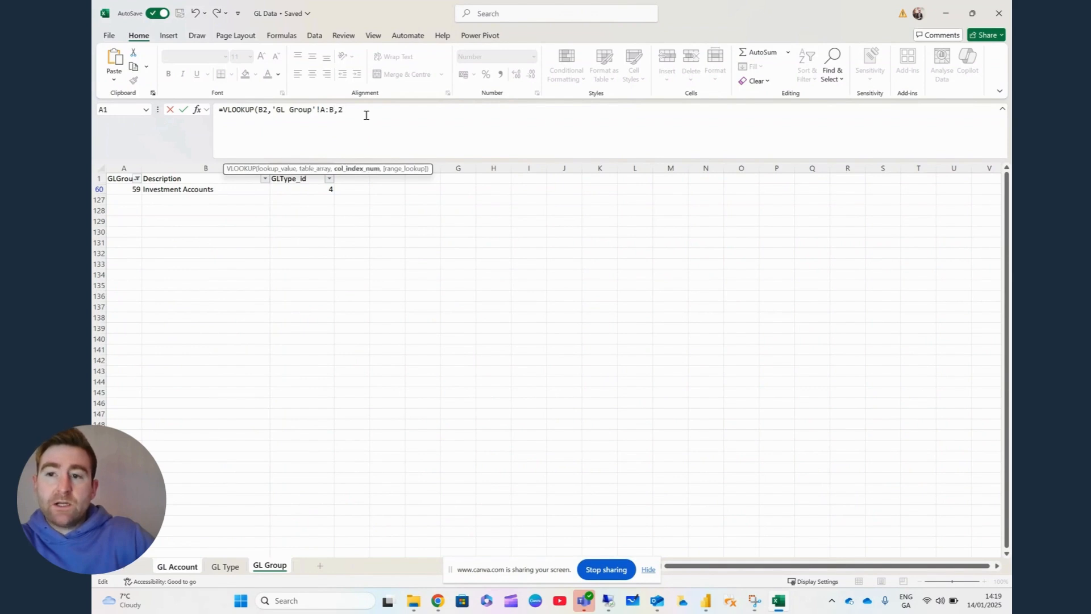
type("2")
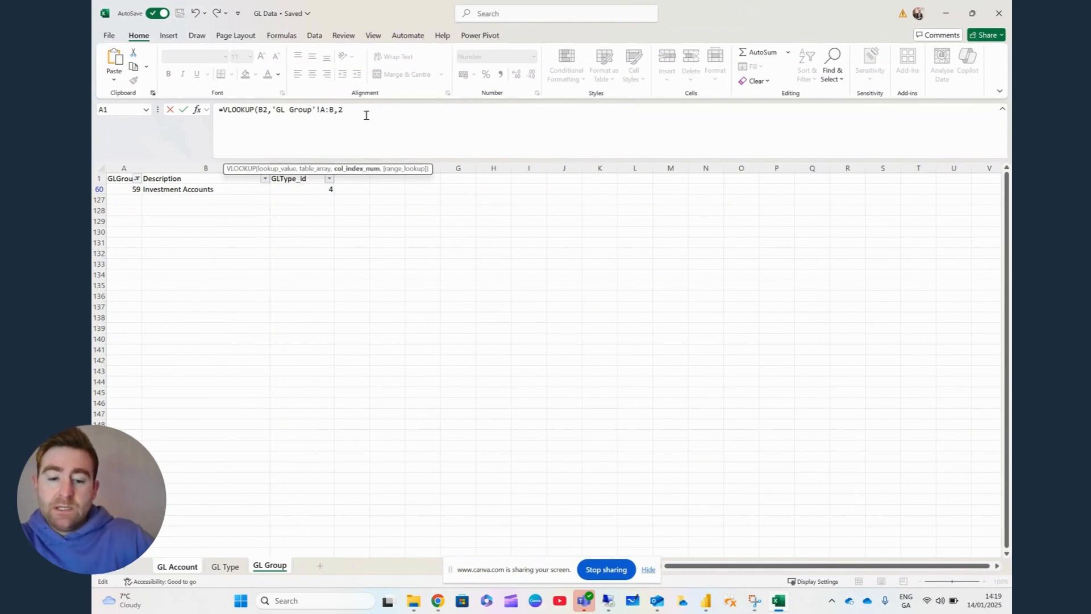
type(",0")
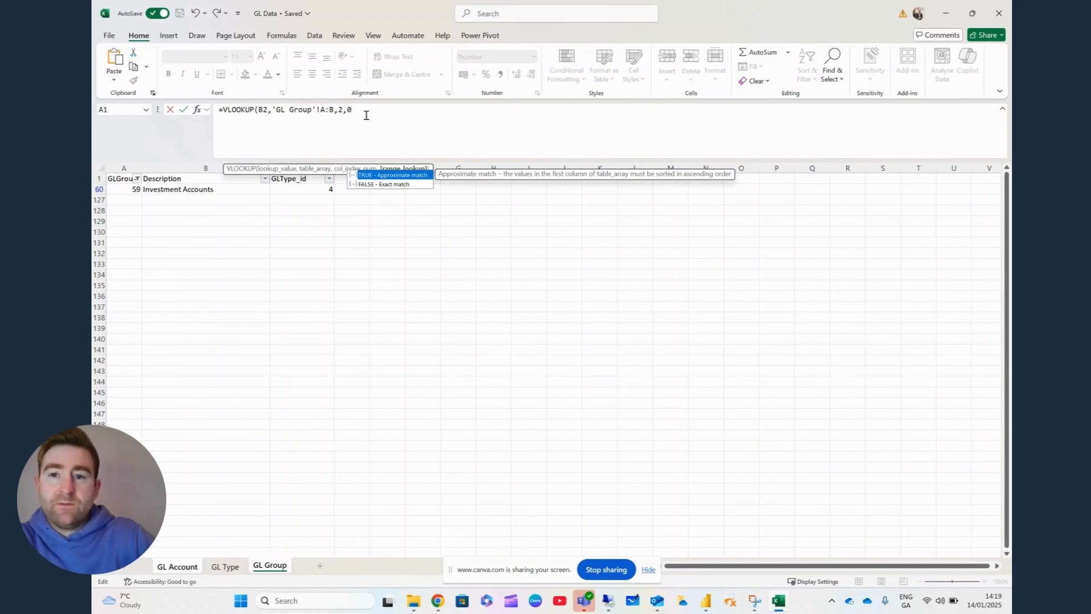
type(")")
key("Return")
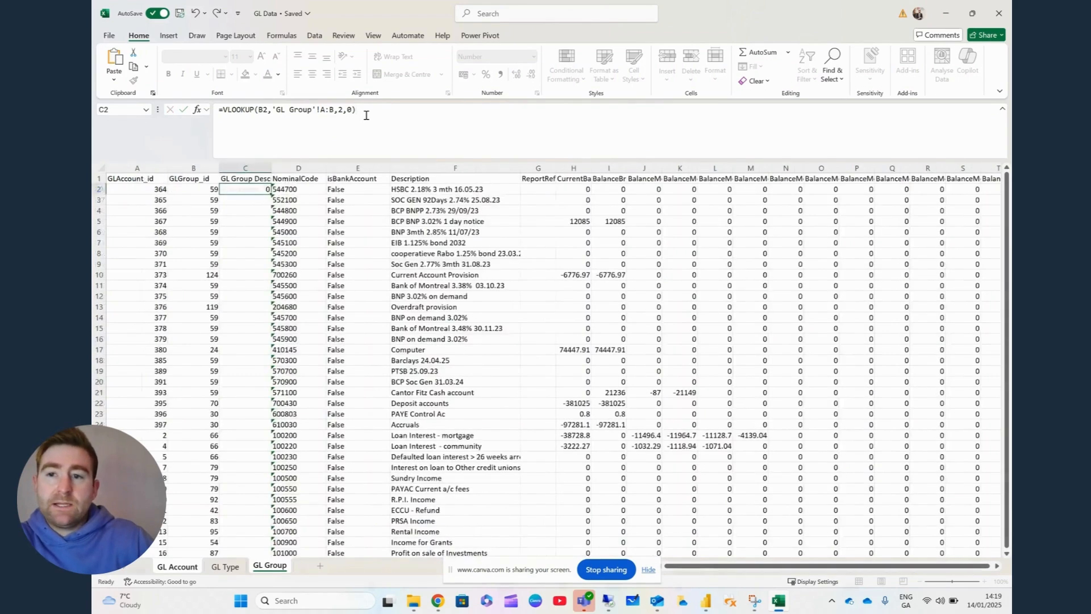
left_click(254, 192)
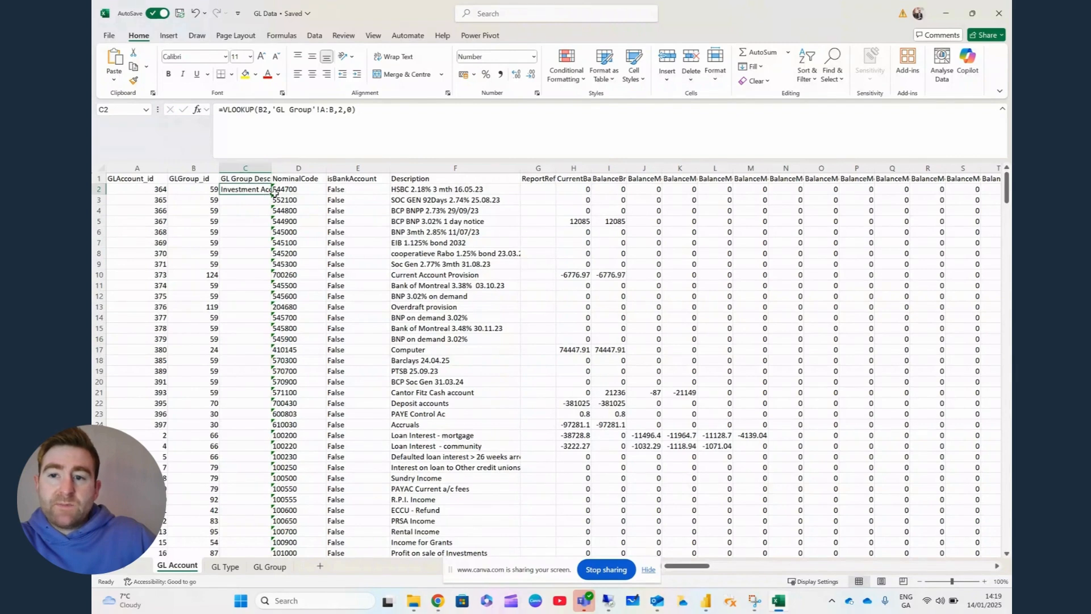
Step: Widen the GL Group Description column to fit its contents and fill the lookup formula from C2 down to the last account row
double_click(272, 168)
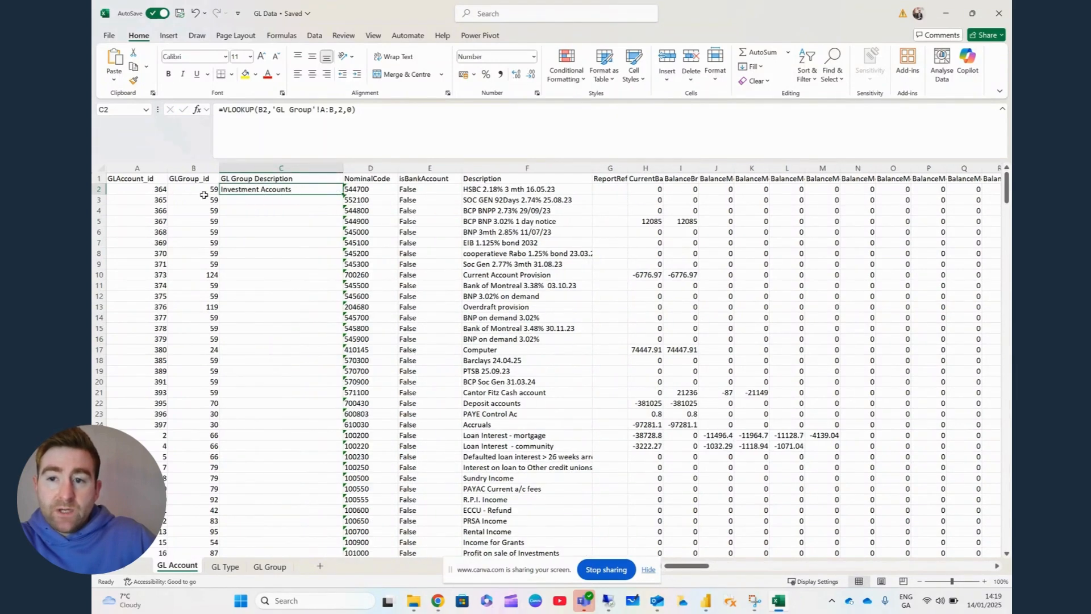
double_click(342, 196)
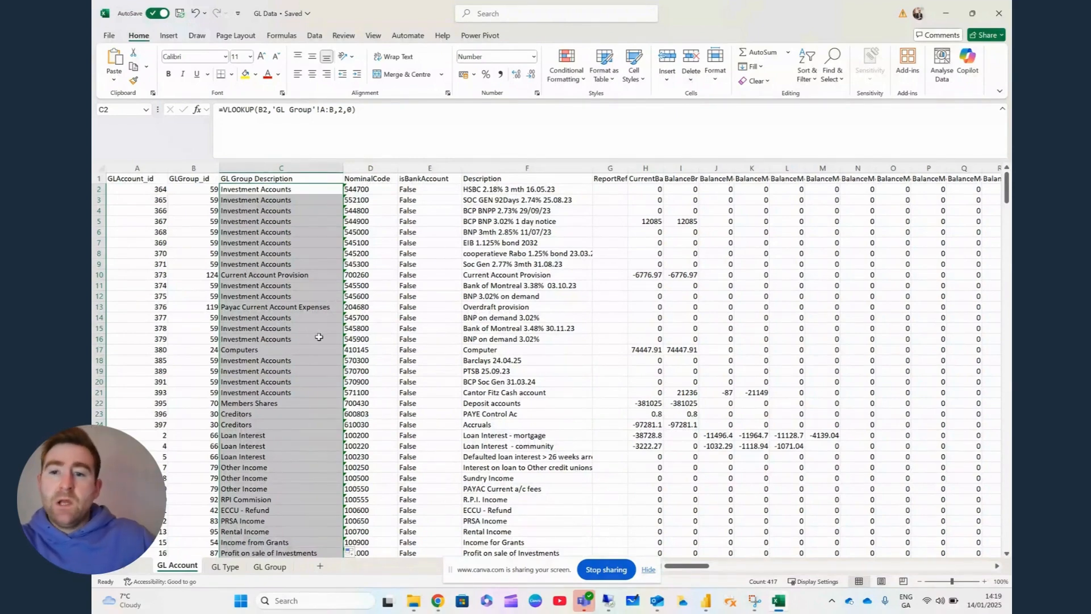
scroll(339, 386, "down", 4)
scroll(338, 386, "up", 3)
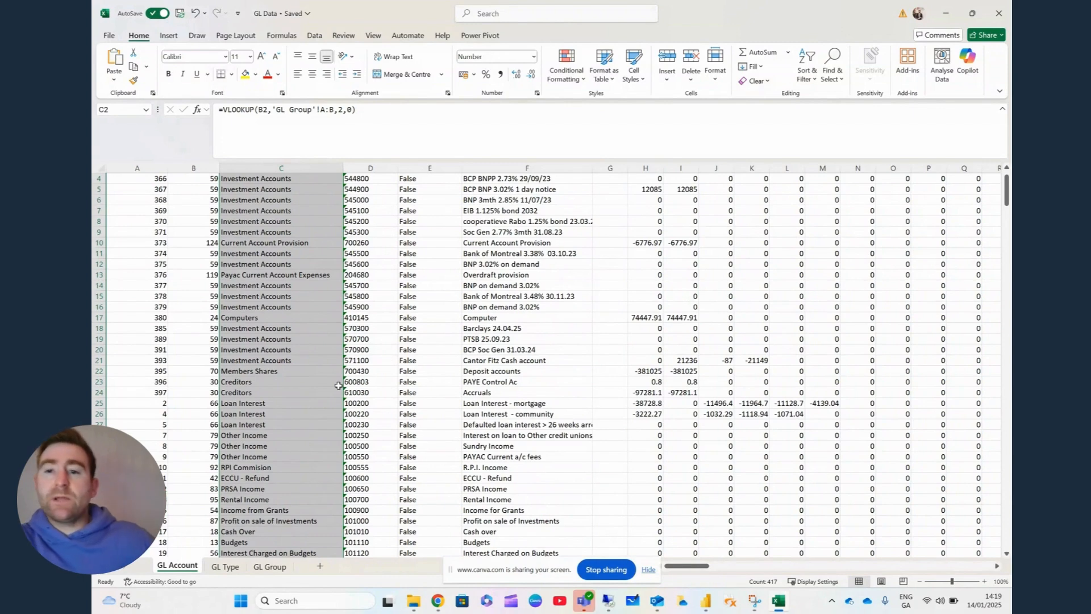
scroll(338, 386, "up", 1)
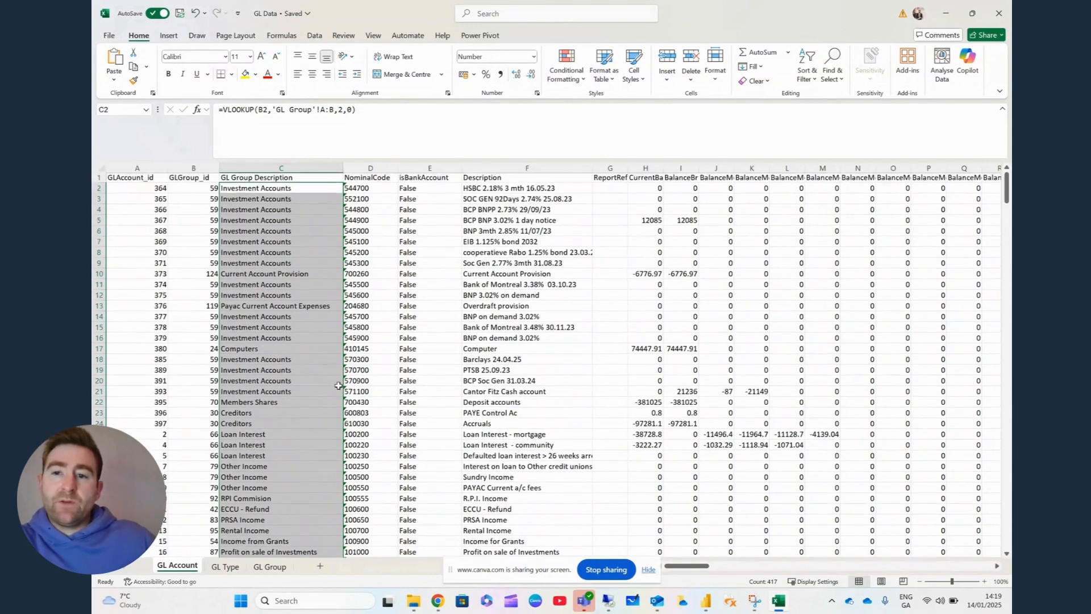
left_click_drag(295, 226, 296, 228)
left_click(294, 228)
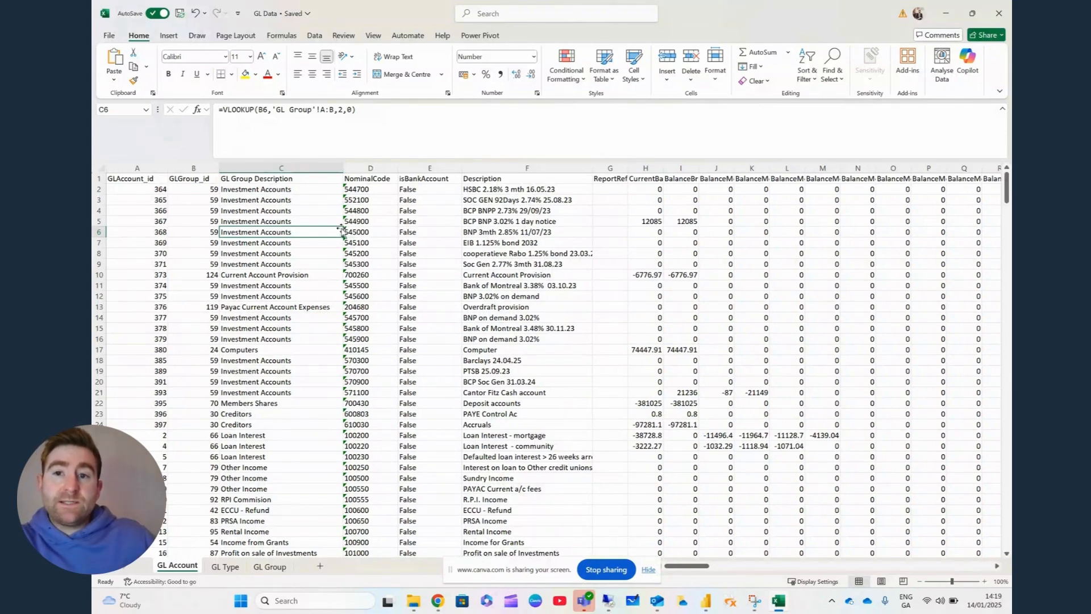
Step: Delete the GL Group Description column from the GL Account sheet
left_click(294, 164)
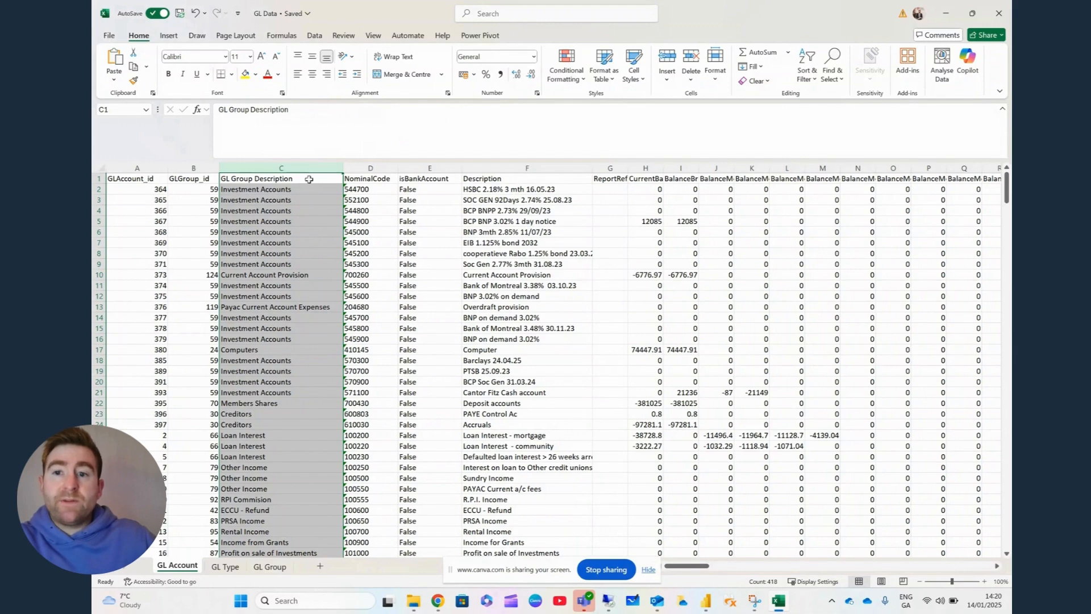
right_click(308, 168)
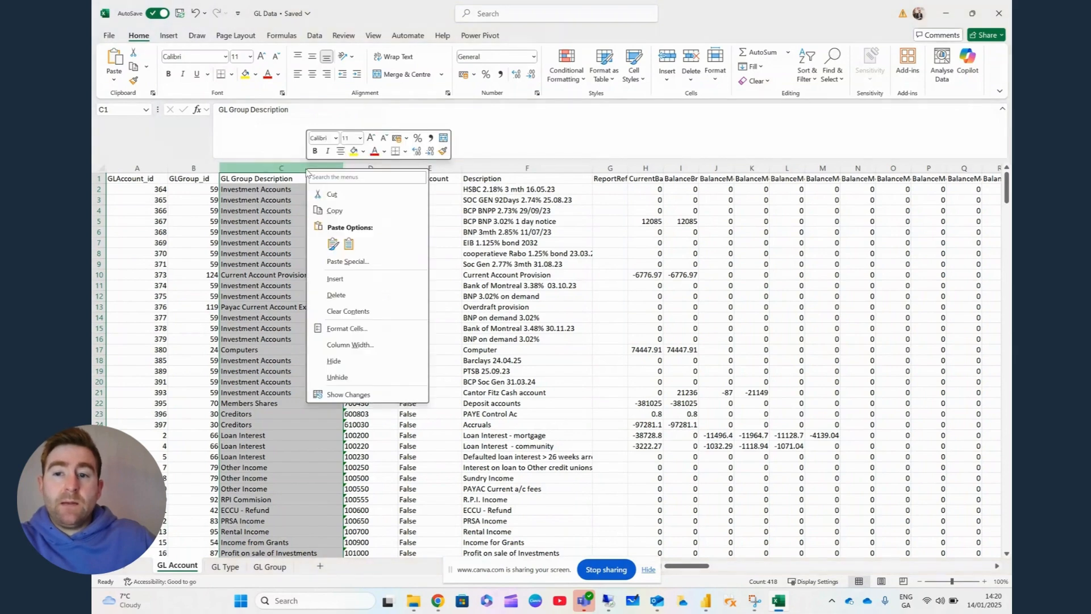
left_click(336, 295)
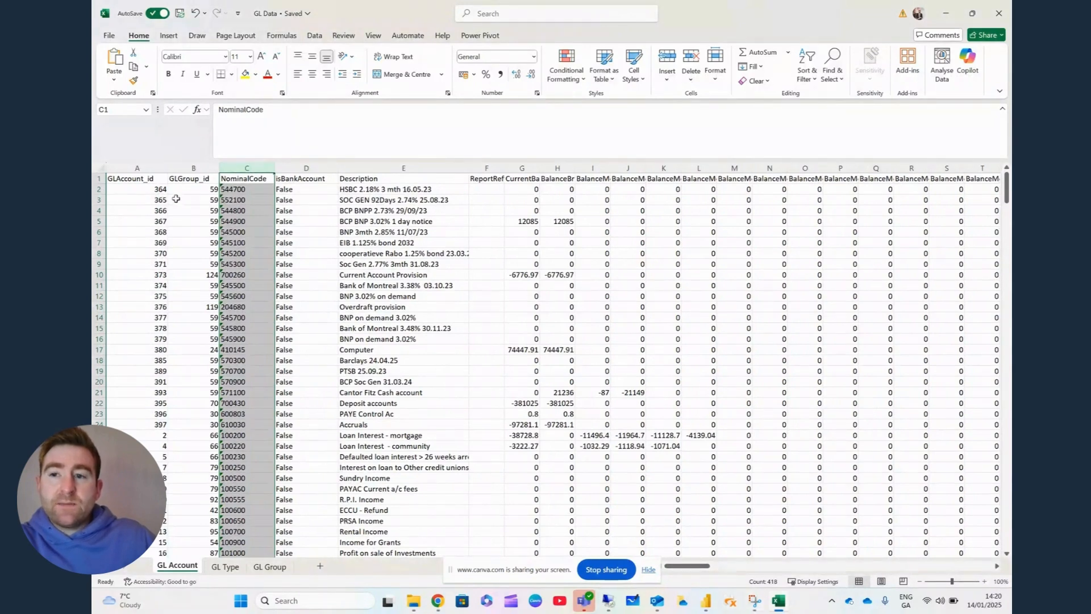
Step: Convert the full data range on the GL Account sheet into a table with headers
left_click(99, 169)
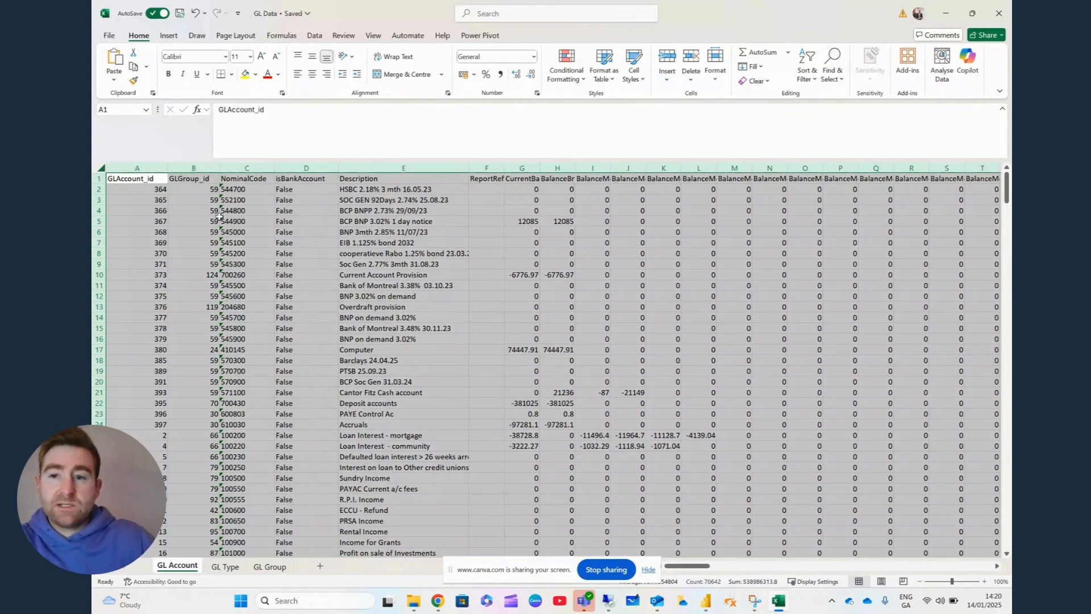
left_click(299, 235)
left_click(142, 178)
key("ctrl+shift+Right")
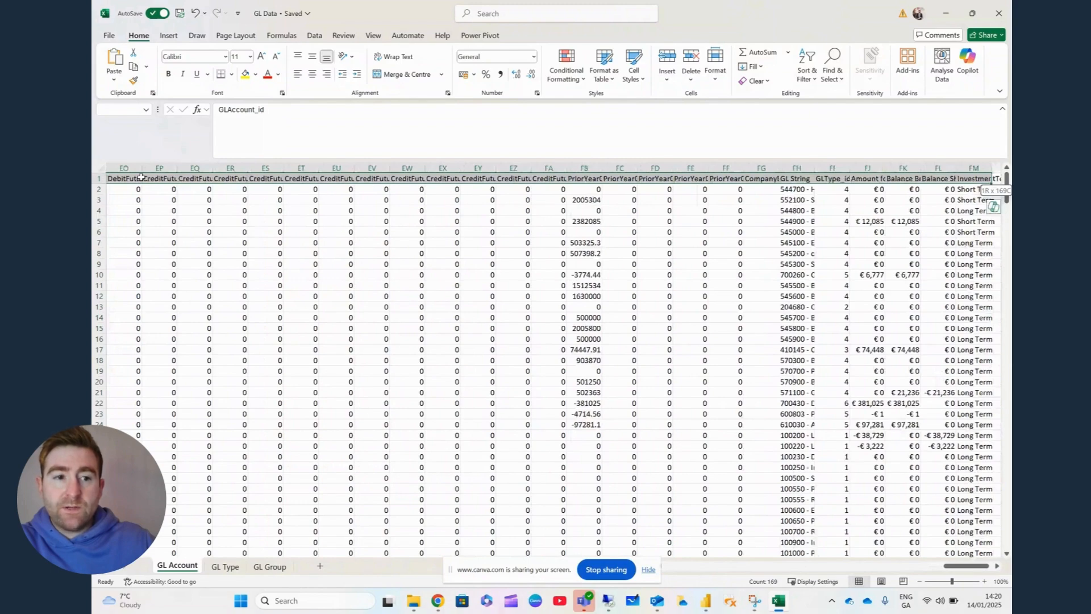
key("ctrl+shift+Down")
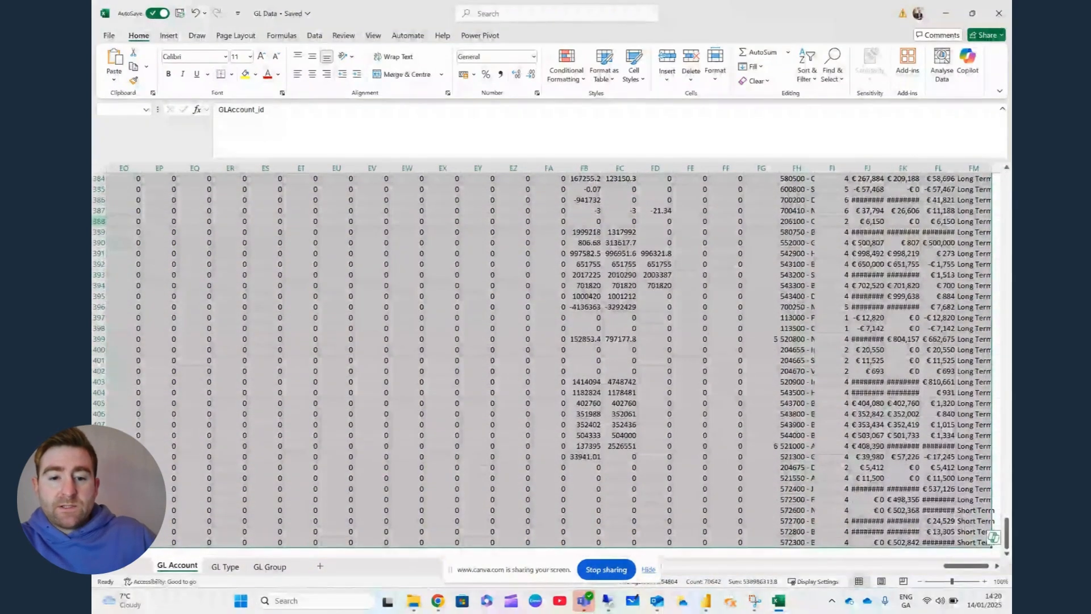
left_click_drag(966, 566, 688, 565)
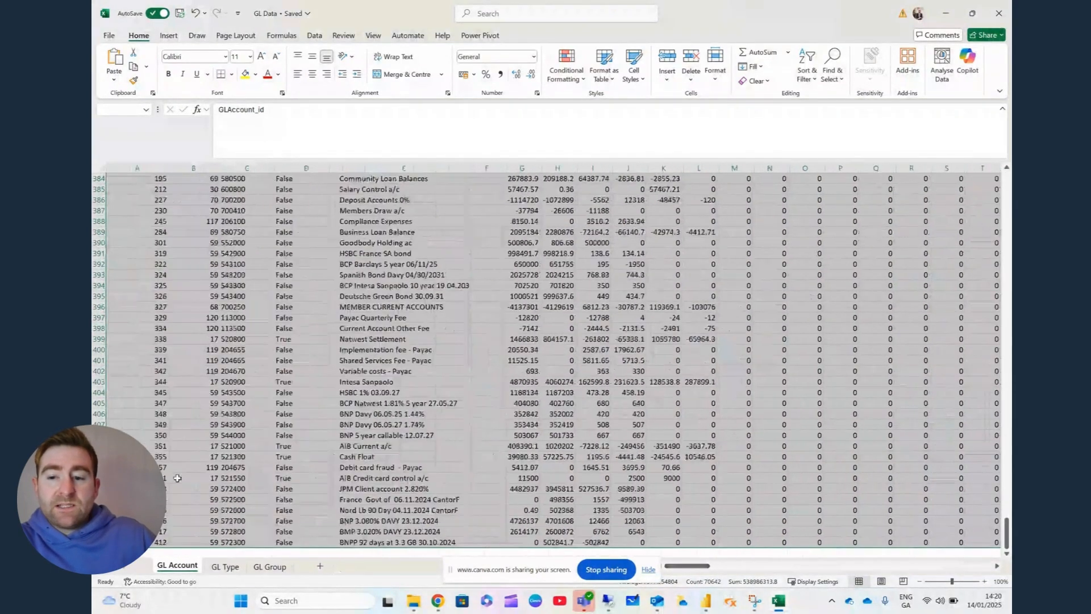
scroll(146, 399, "up", 1)
left_click(298, 164)
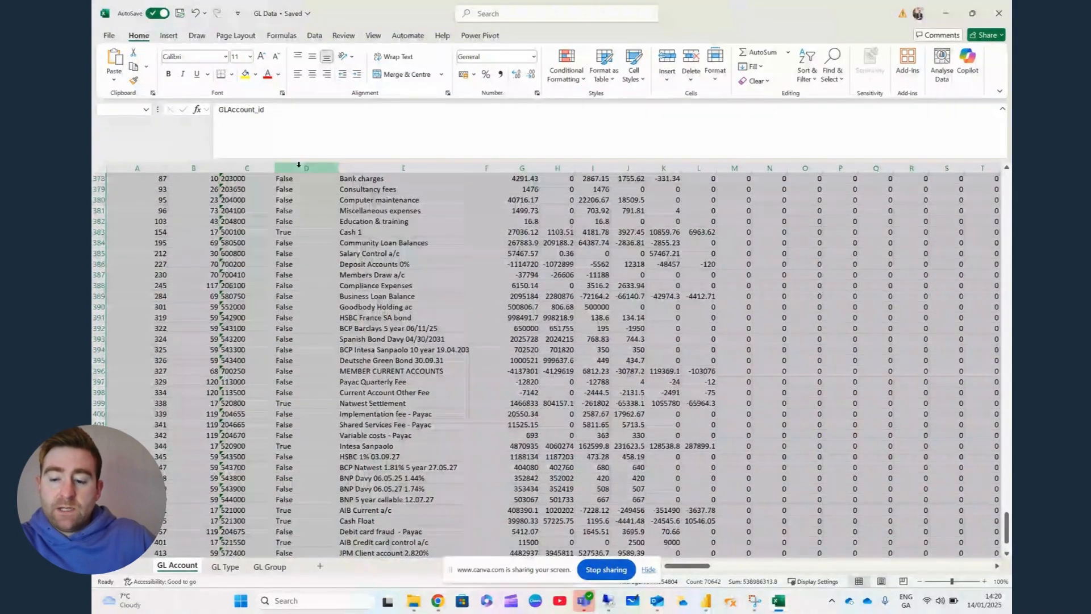
key("ctrl+t")
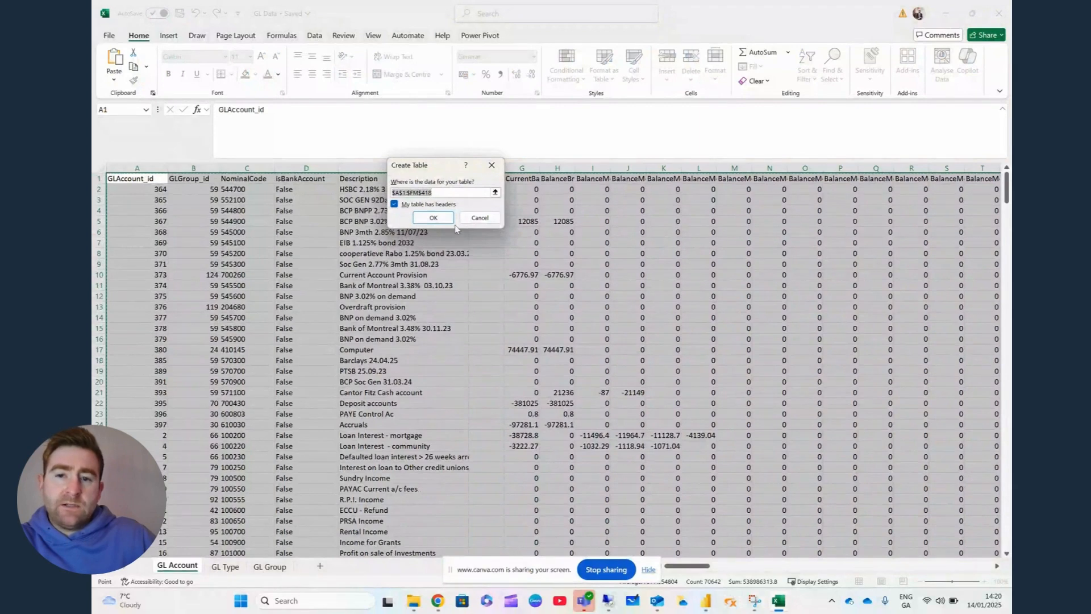
left_click(439, 217)
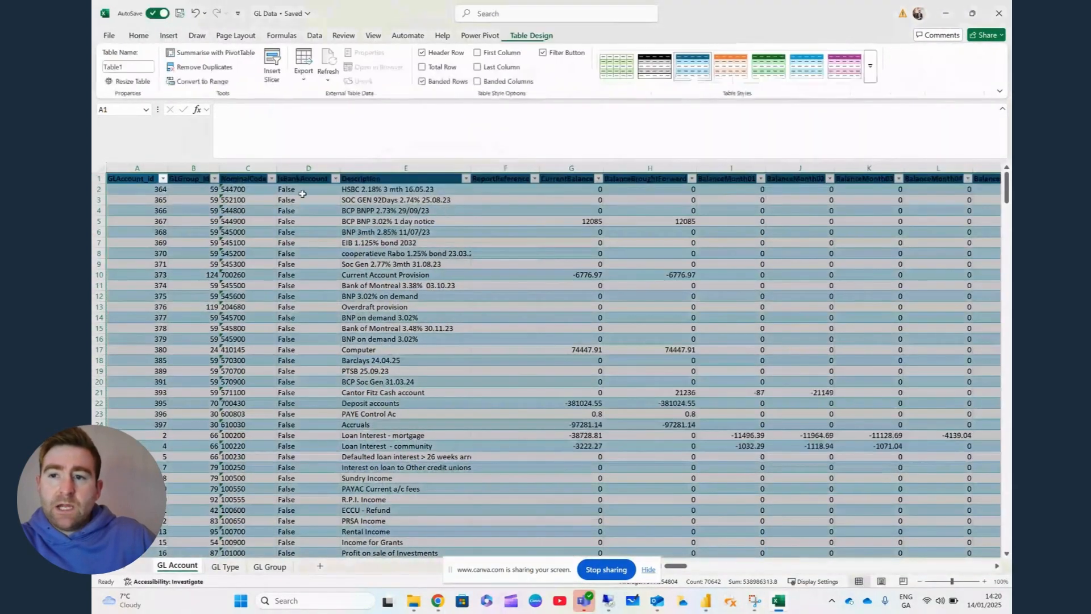
Step: Name the GL Account table GLData
left_click(131, 64)
type("GLData")
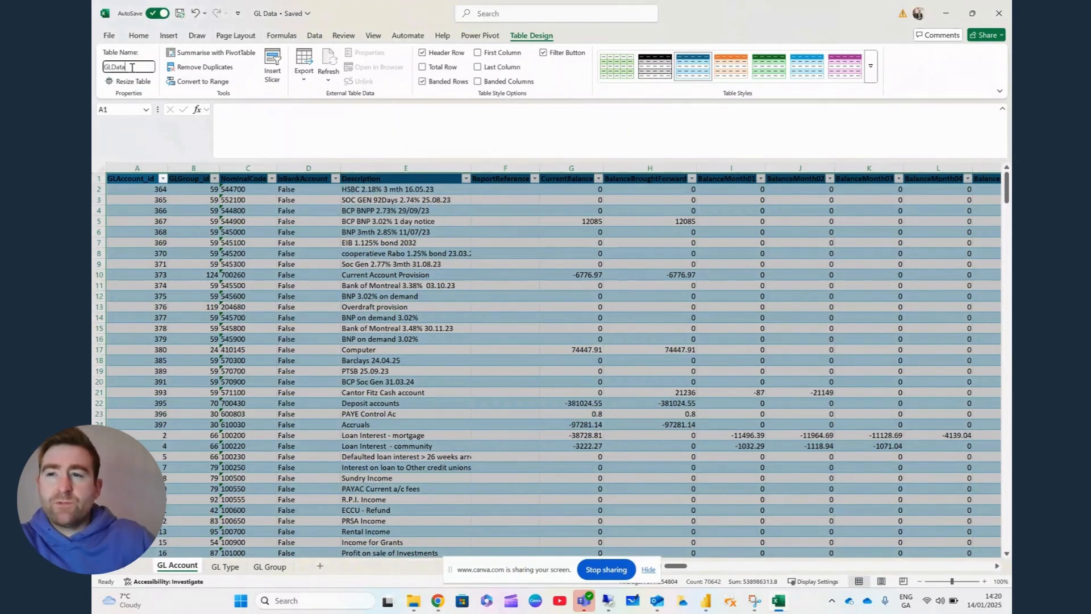
key("Return")
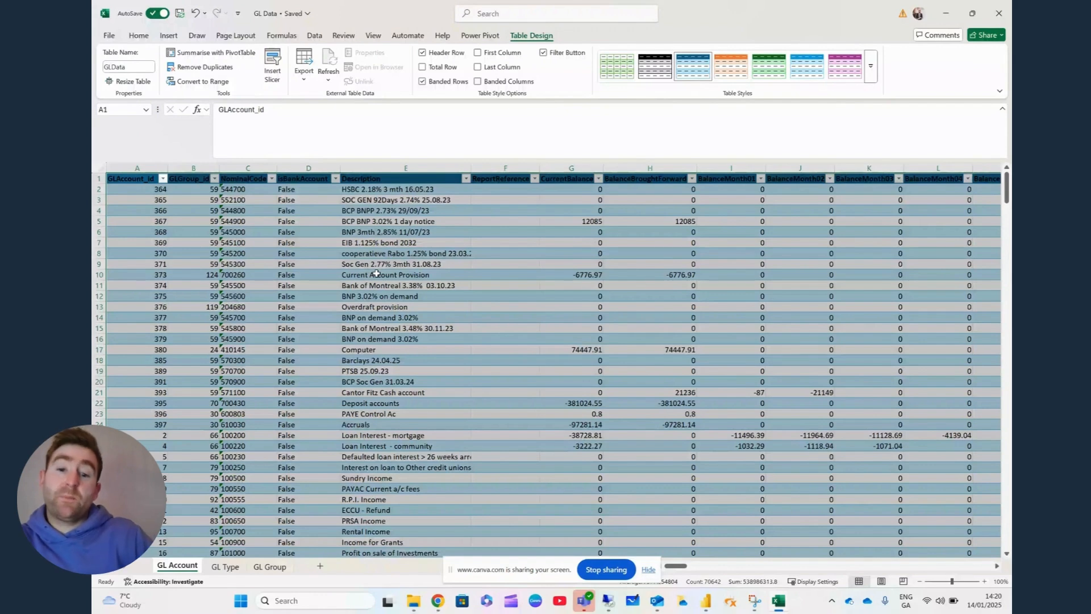
Step: Convert the list A1:B8 on the GL Type sheet into a table with headers and name it GLType
left_click(225, 567)
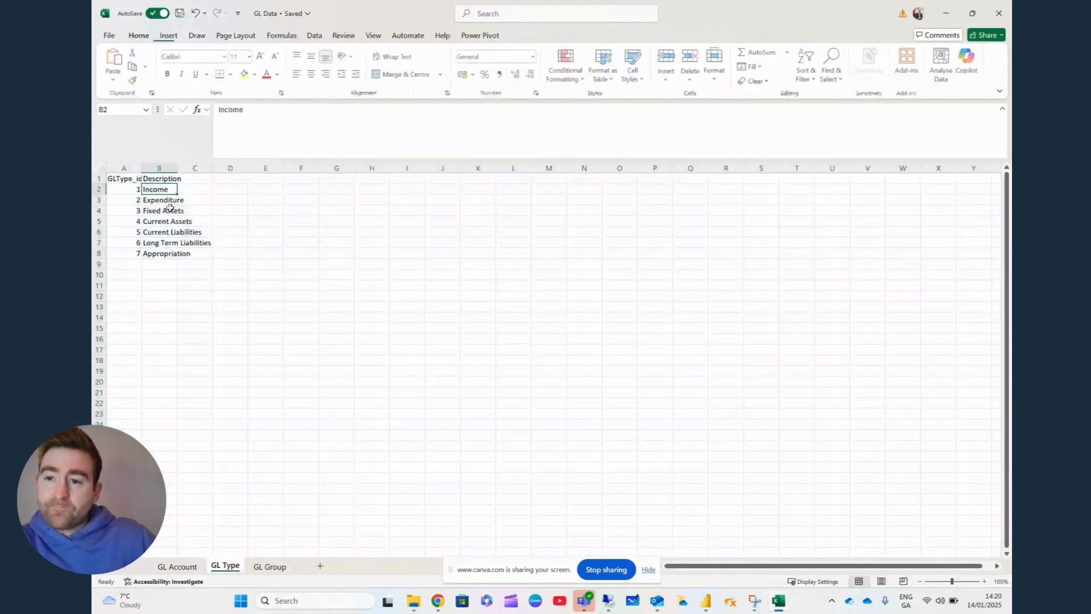
left_click_drag(122, 179, 164, 255)
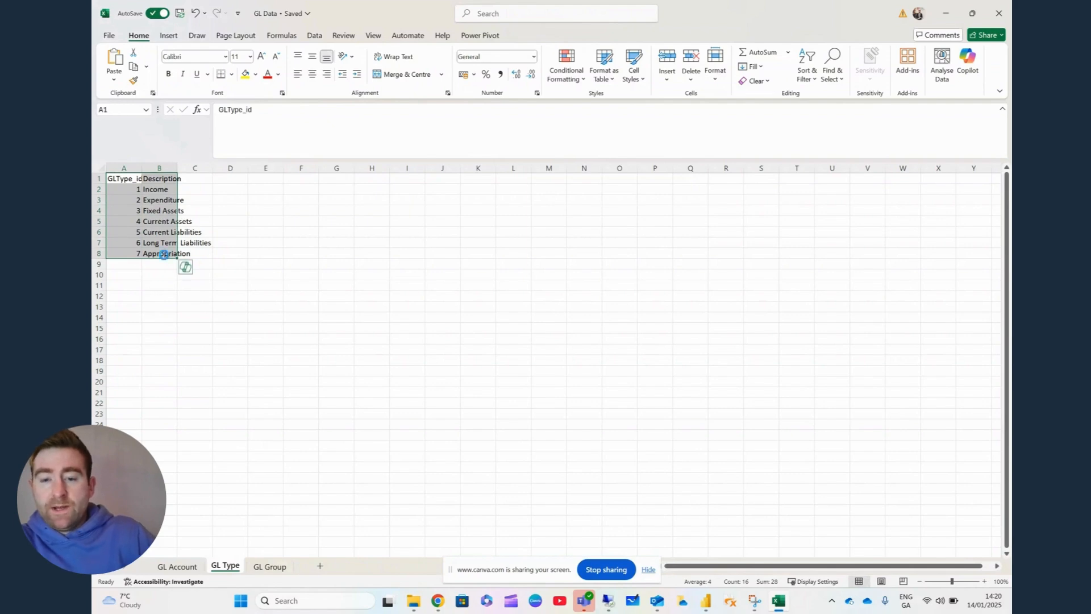
key("ctrl+t")
left_click(433, 217)
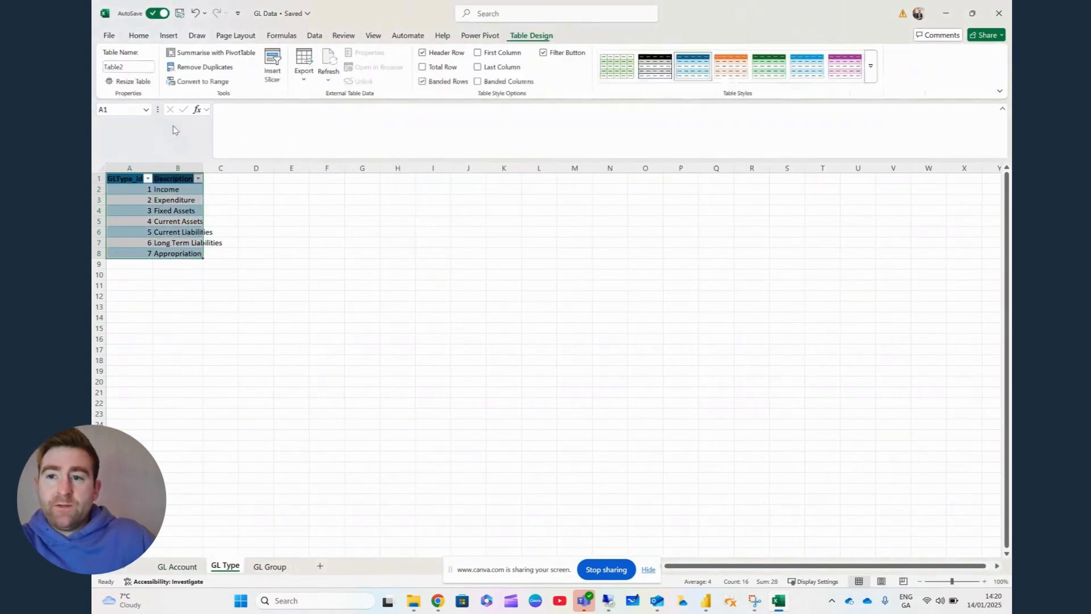
left_click(137, 67)
type("G")
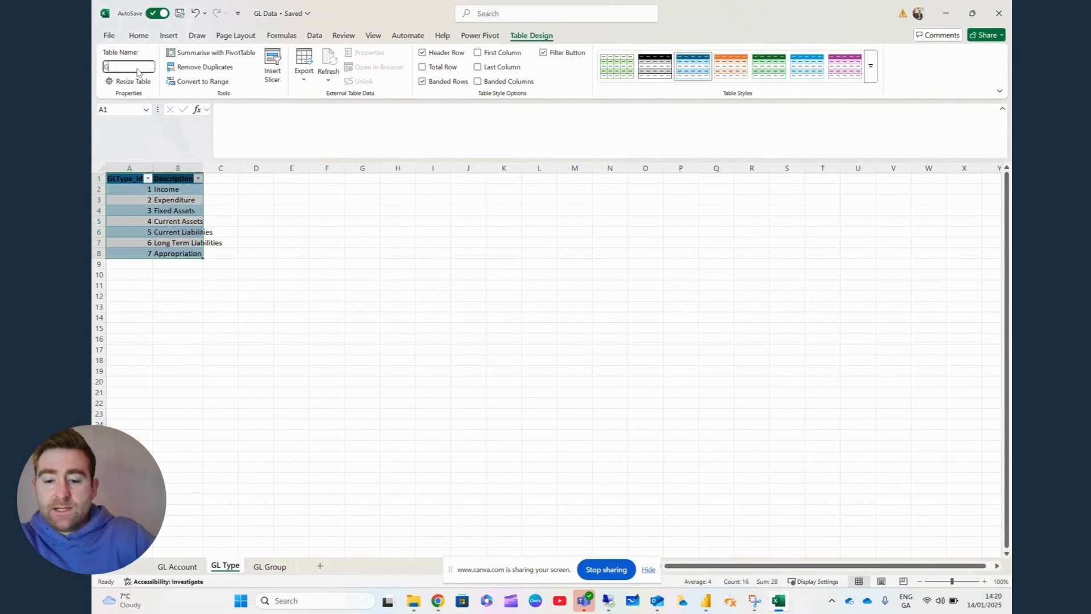
type("LType")
key("Return")
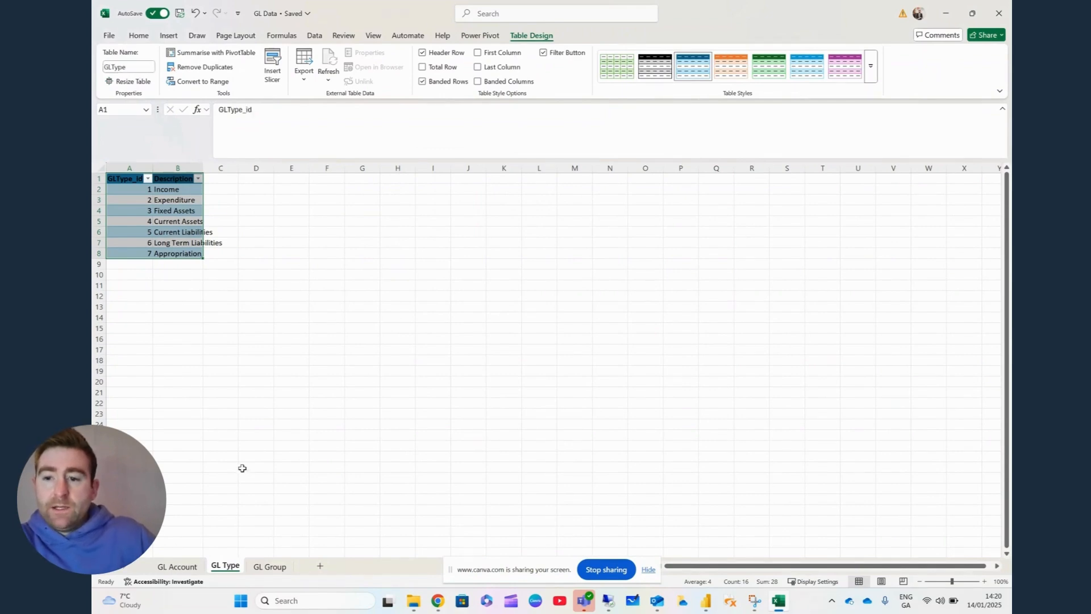
Step: On the GL Group sheet, reset the GLGroup_id filter to show all values
left_click(270, 566)
left_click(137, 179)
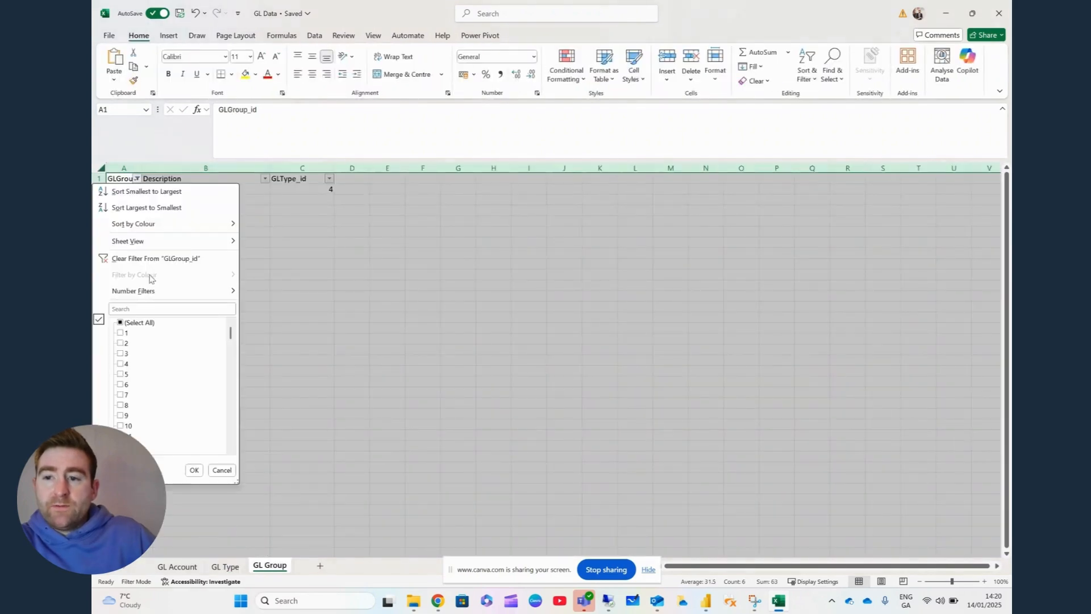
left_click(128, 322)
left_click(194, 470)
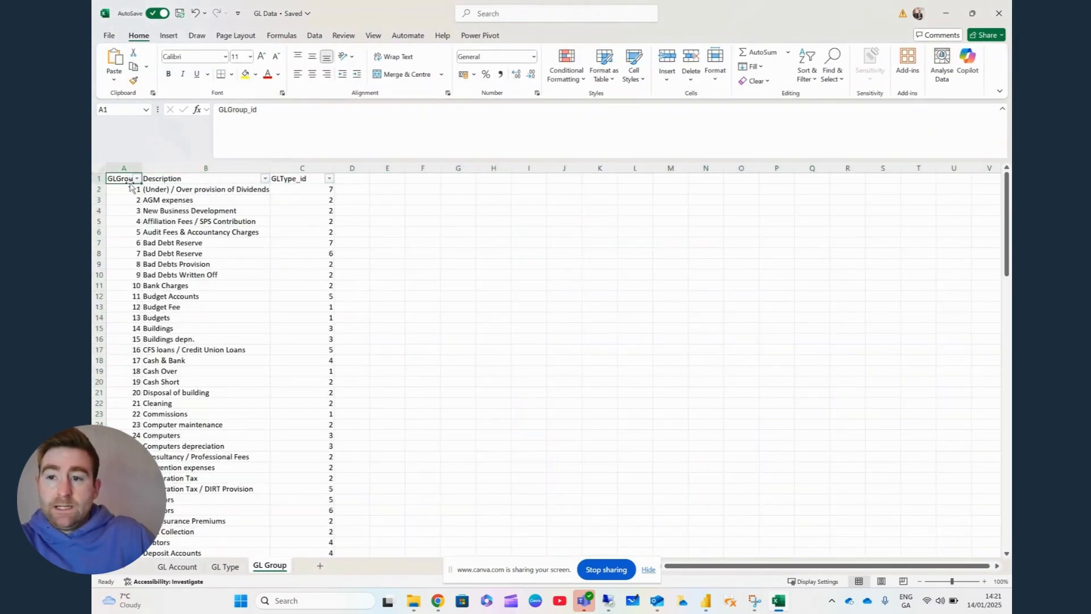
Step: Convert the GL Group data A1:C126 into a table with headers and name it GLGroup
left_click_drag(124, 179, 288, 203)
key("ctrl+shift+Down")
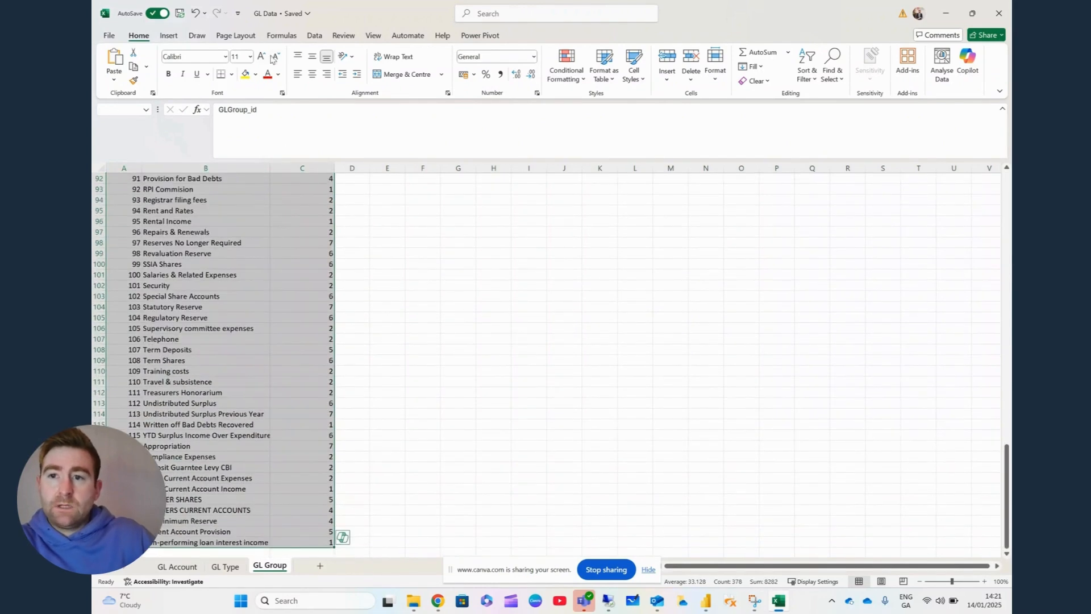
key("alt+n")
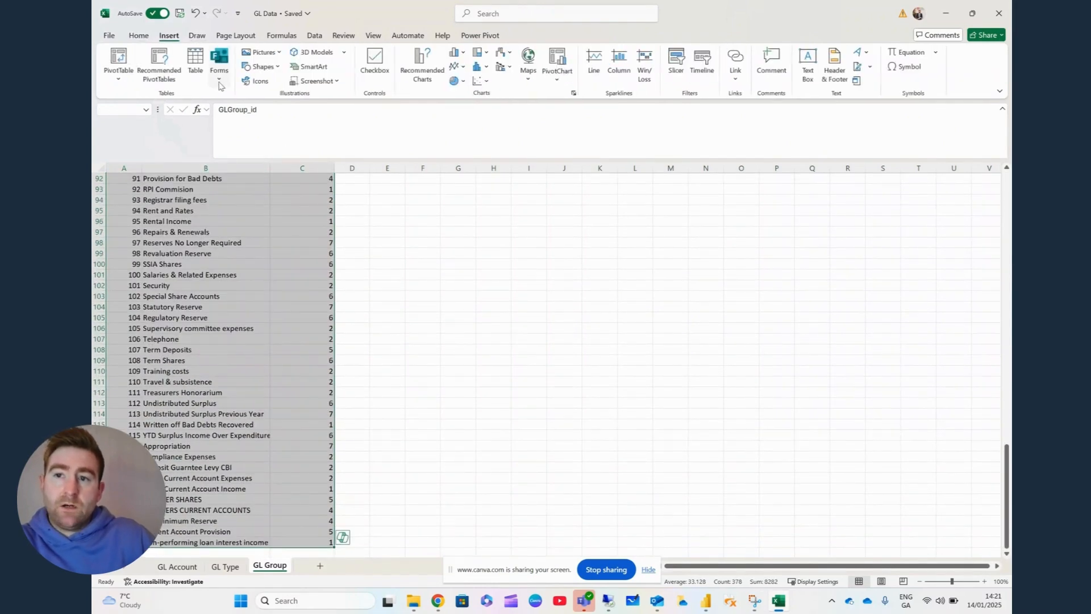
key("t")
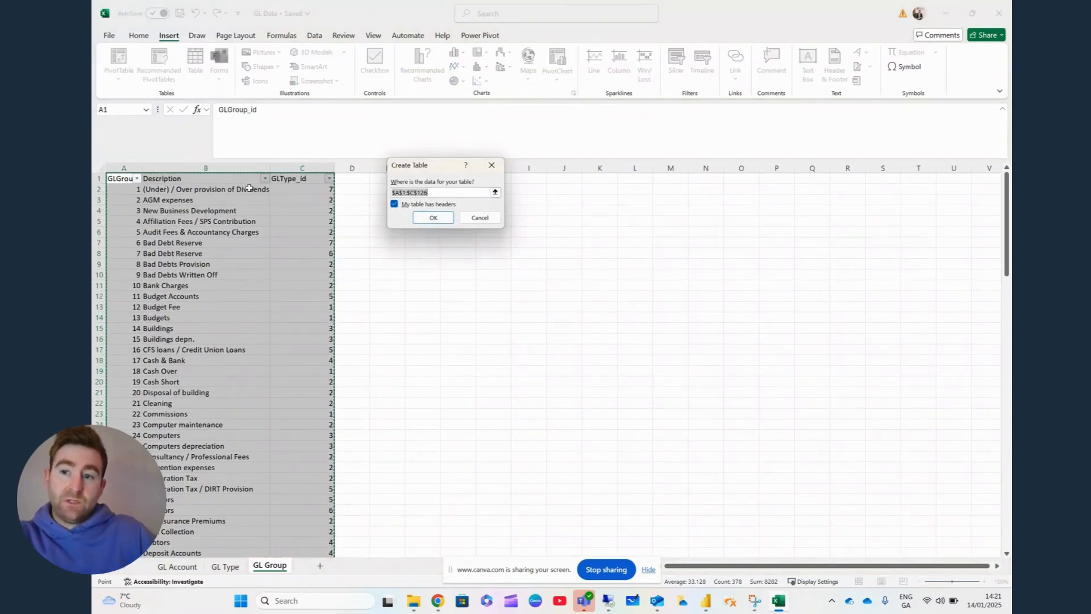
left_click(429, 216)
left_click(143, 67)
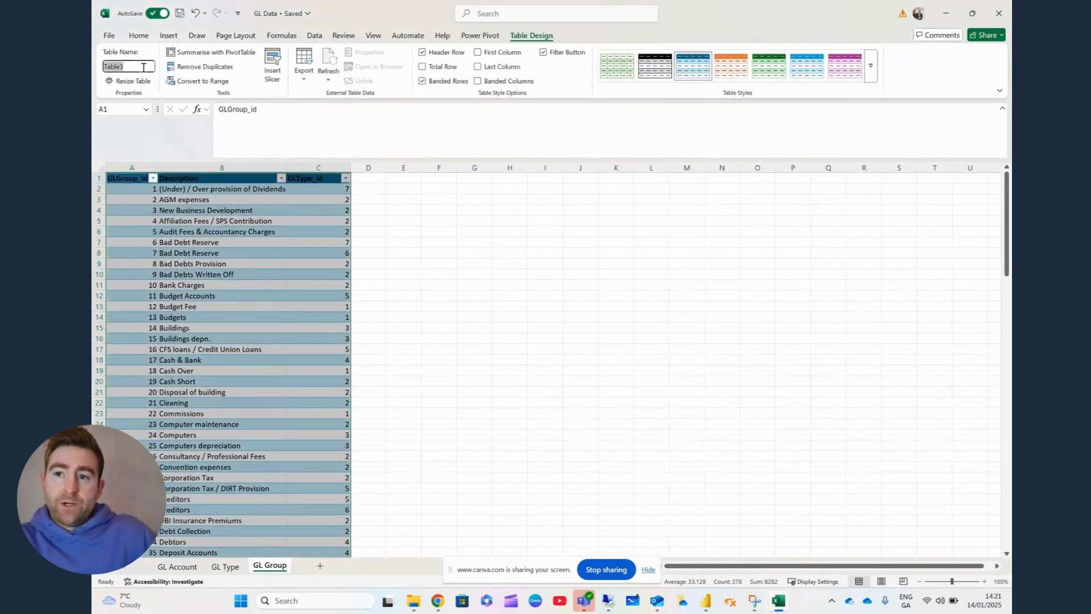
type("GLGroup")
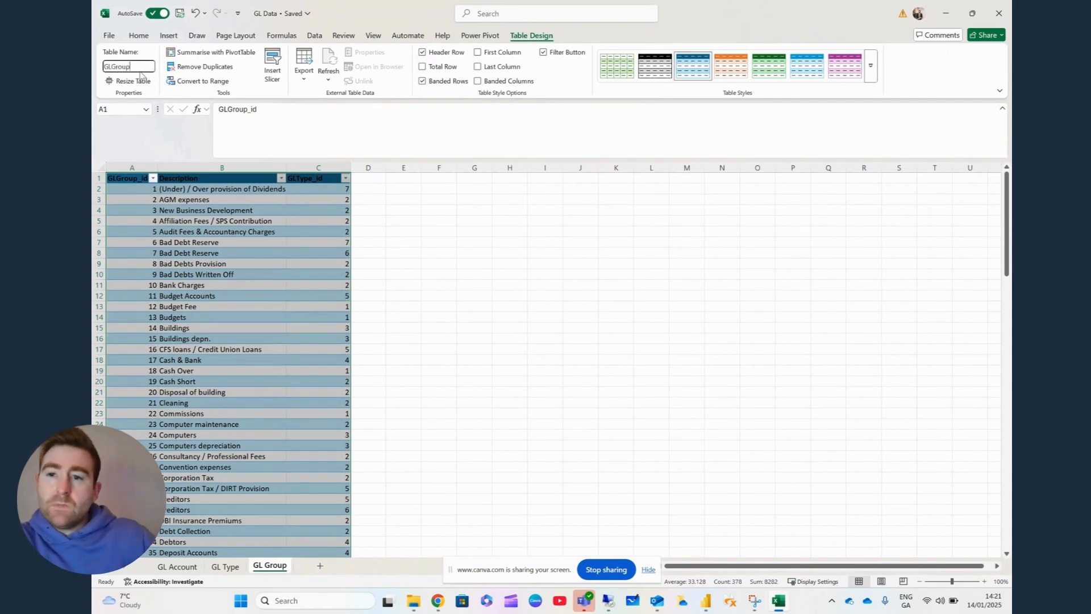
key("Return")
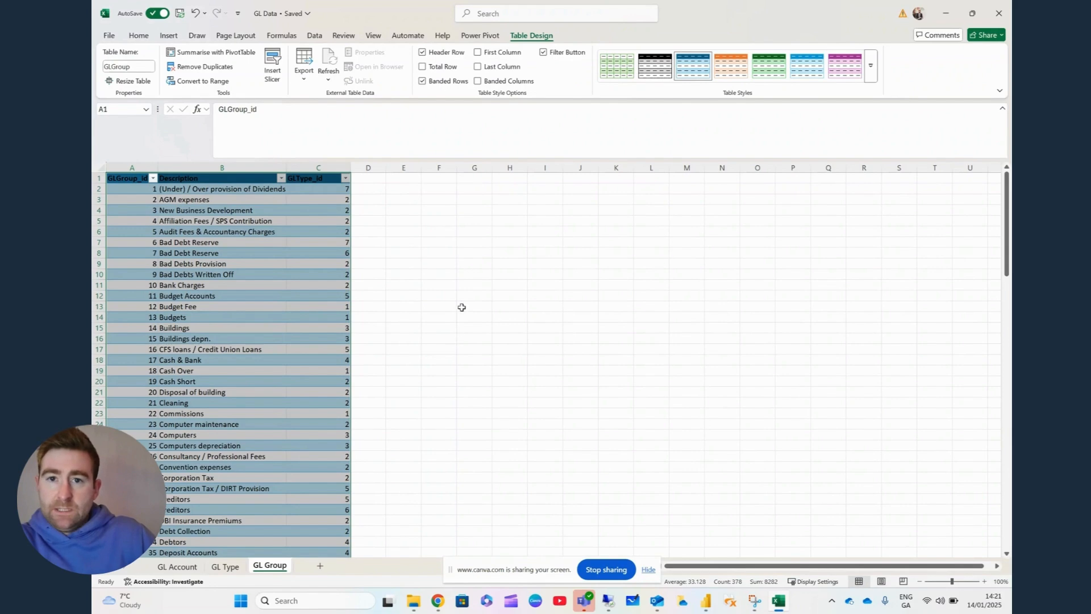
Step: Add the GLData table on the GL Account sheet to the Power Pivot data model and return to the workbook
key("ctrl+Page_Up")
key("ctrl+Page_Up")
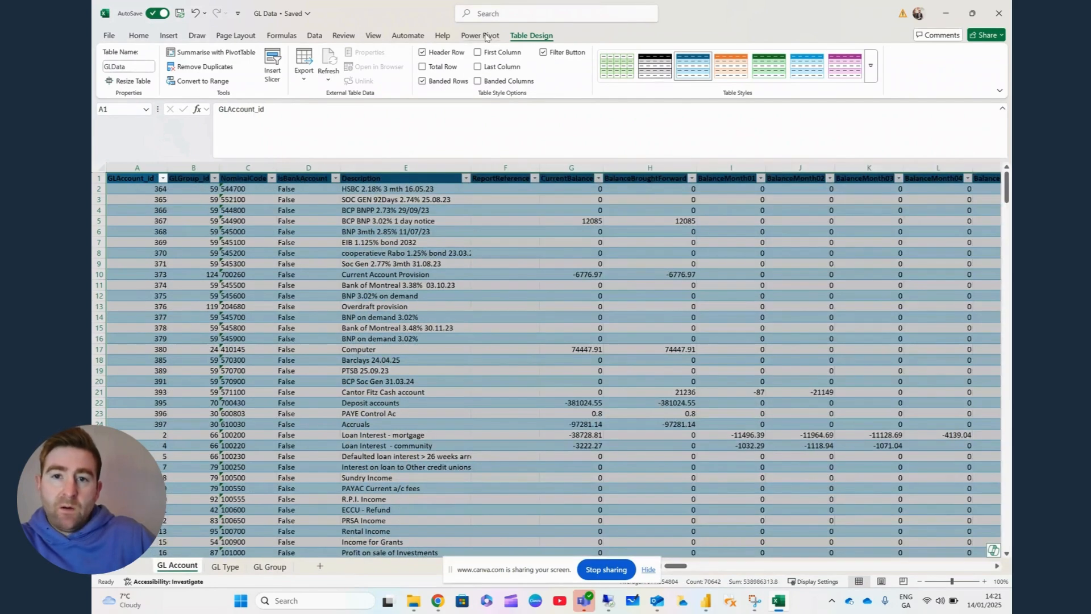
left_click(484, 36)
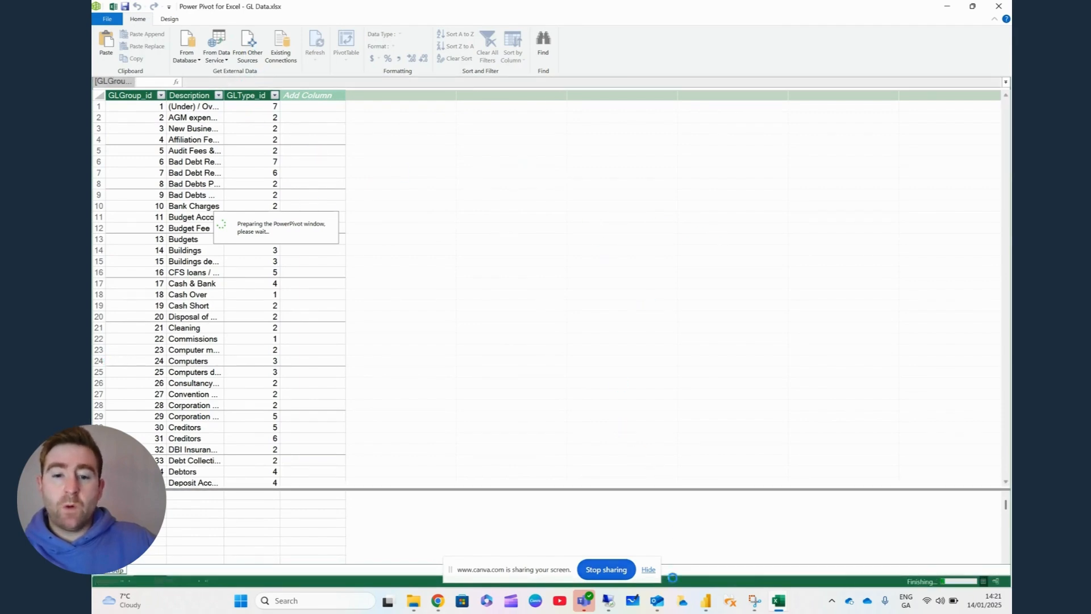
left_click(708, 603)
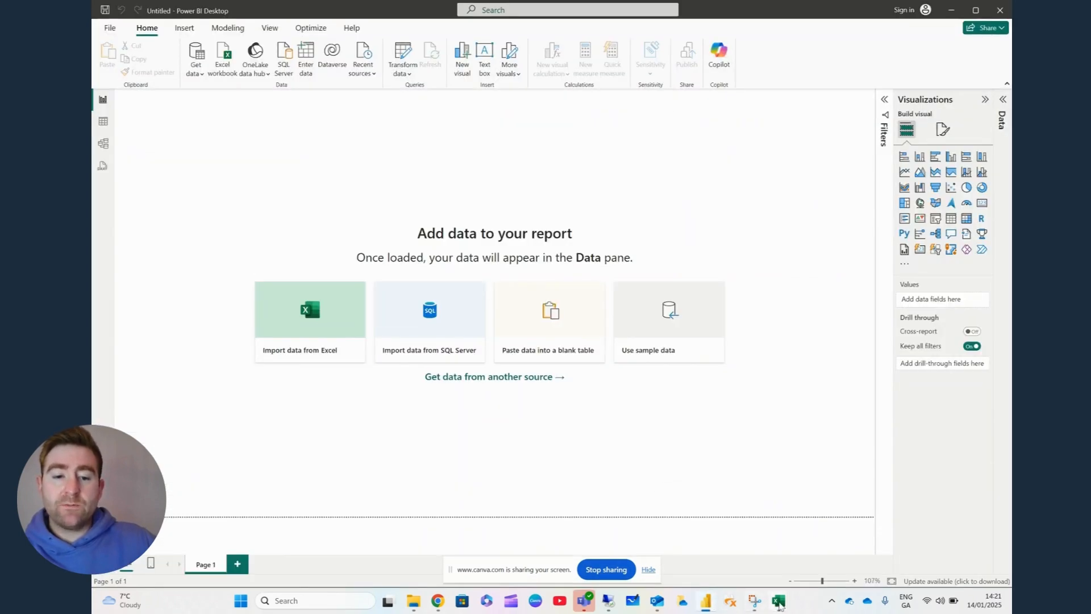
mouse_move(779, 605)
left_click(725, 549)
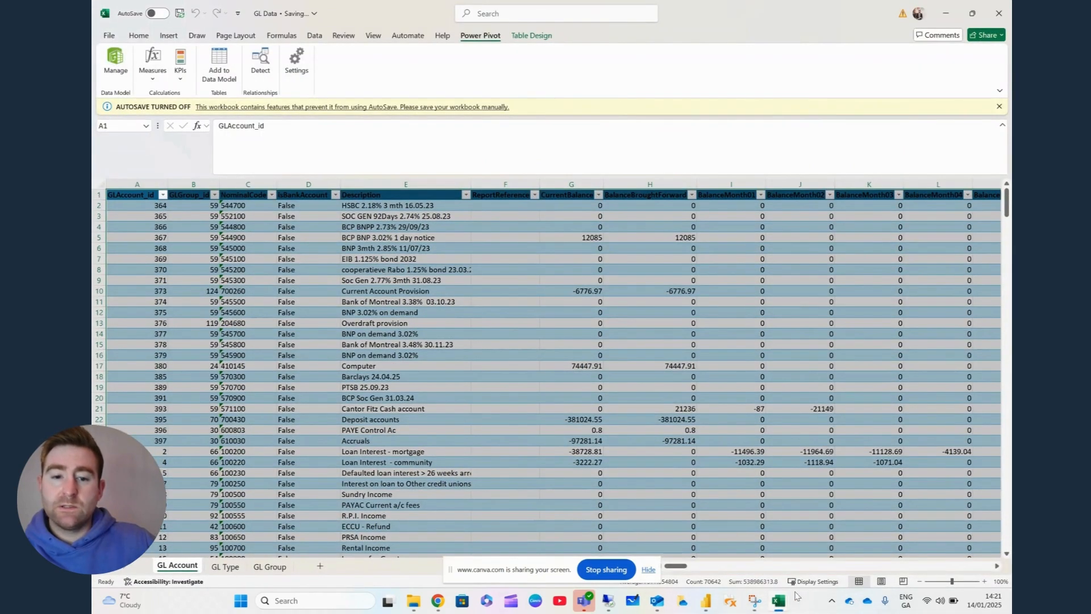
Step: Try to add the GLType table on the GL Type sheet to the Power Pivot data model
left_click(225, 567)
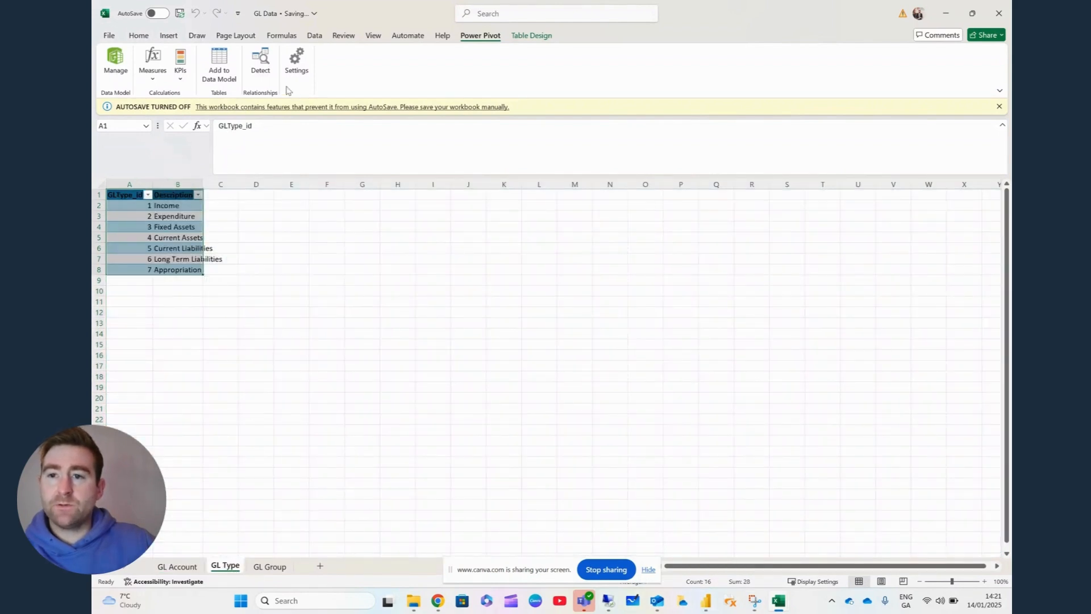
left_click(217, 68)
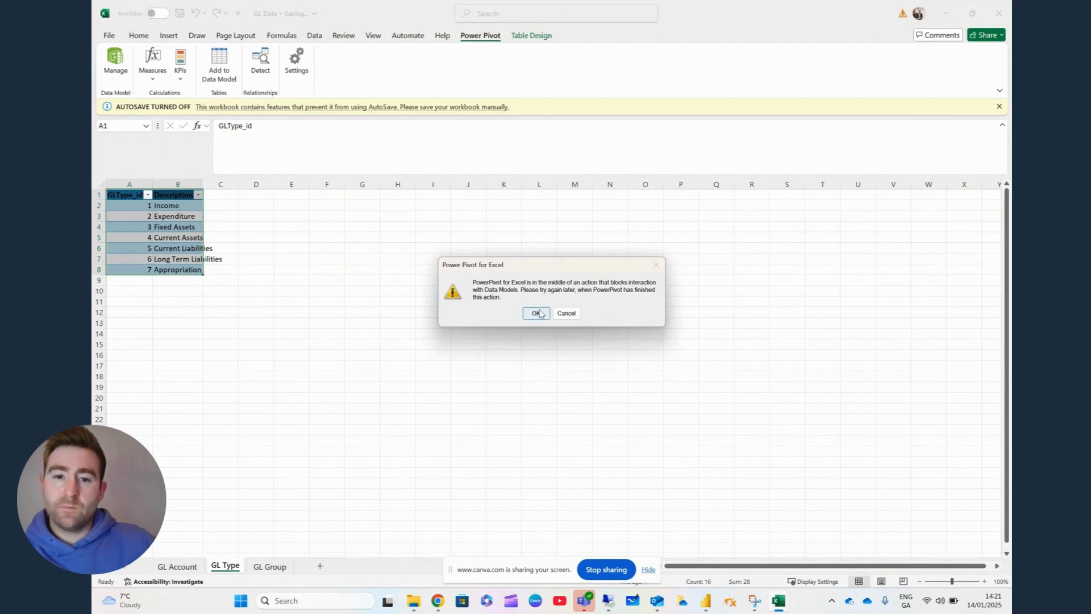
left_click(567, 313)
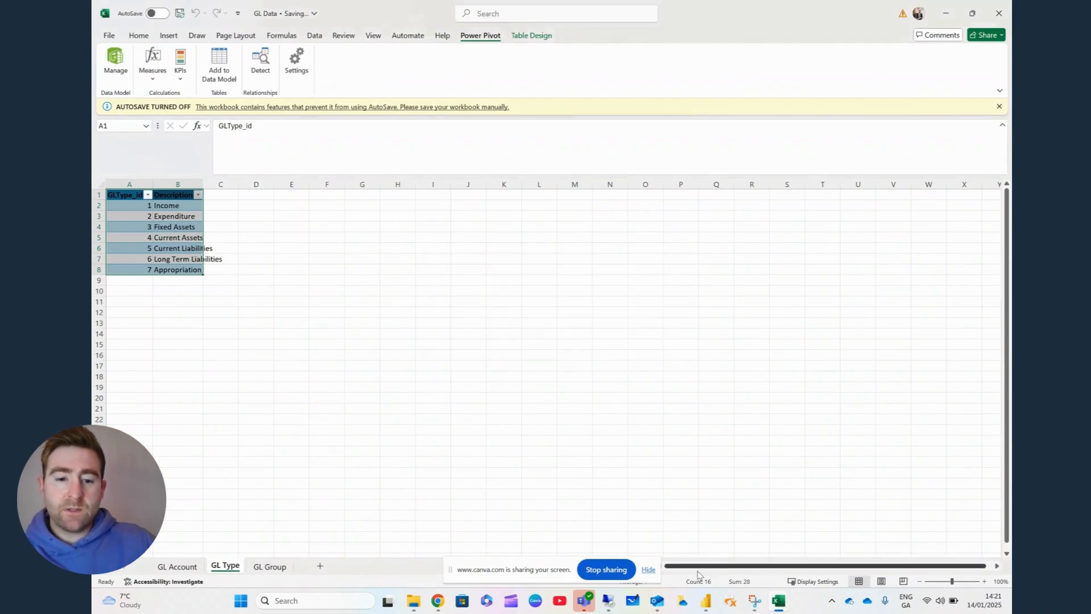
Step: Switch to the Power Pivot window and check the model's tables and existing data connections
mouse_move(779, 601)
left_click(839, 550)
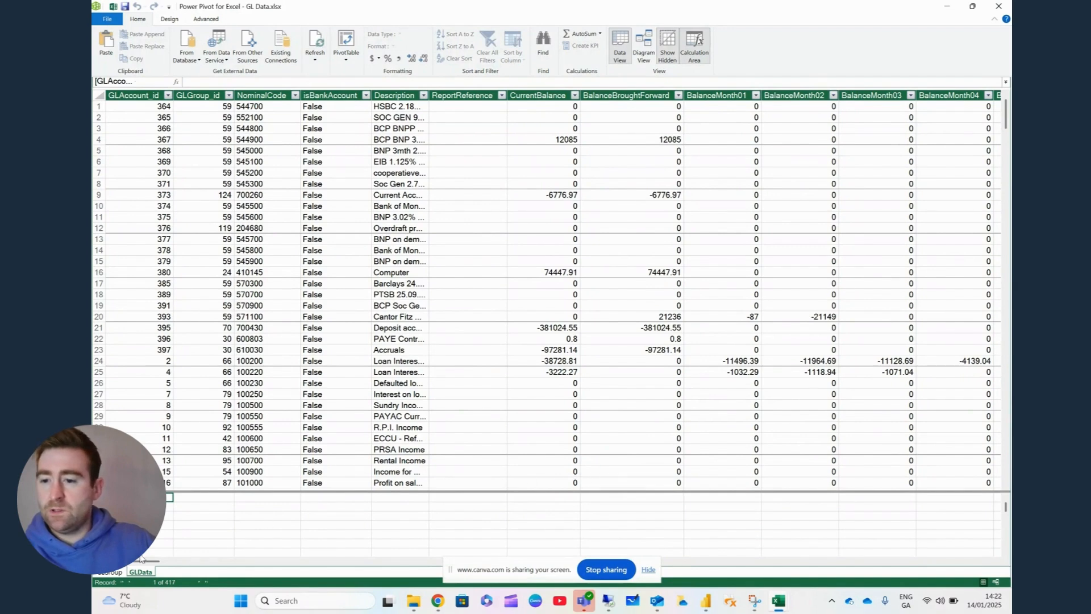
left_click(115, 576)
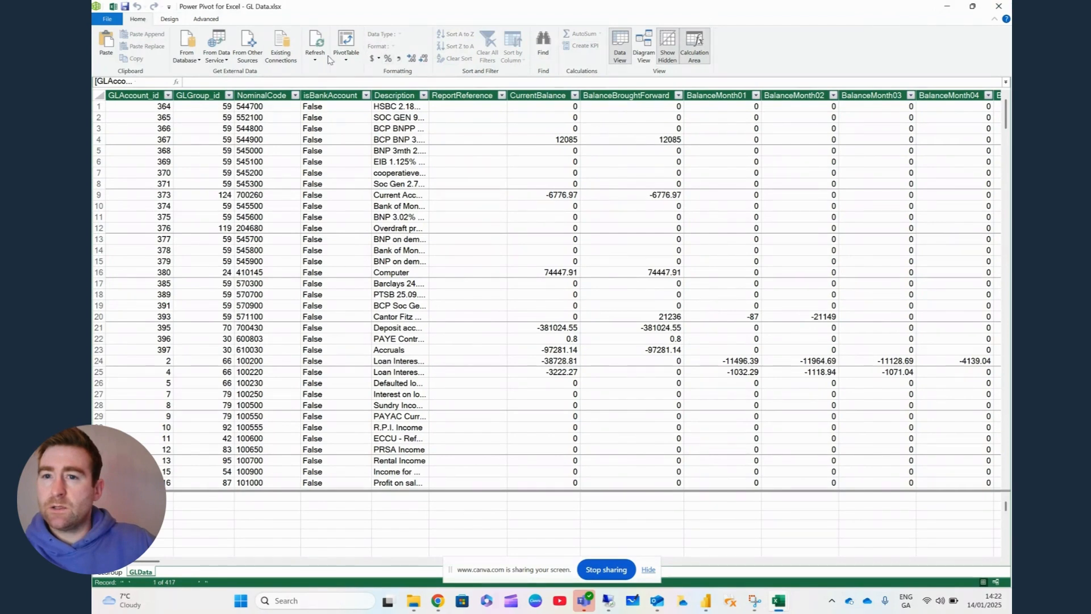
left_click(281, 47)
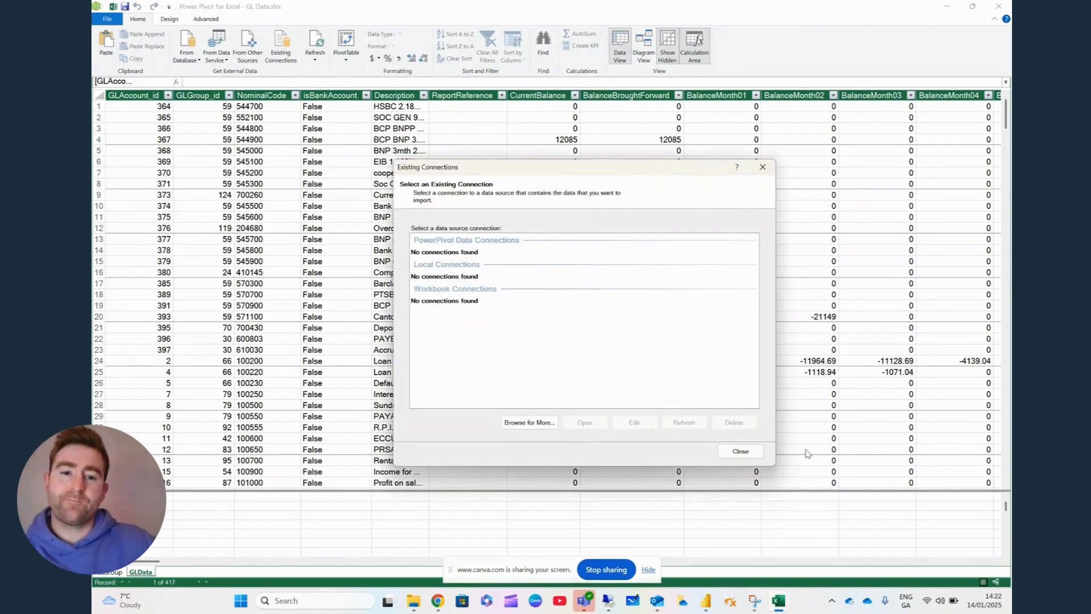
left_click(747, 452)
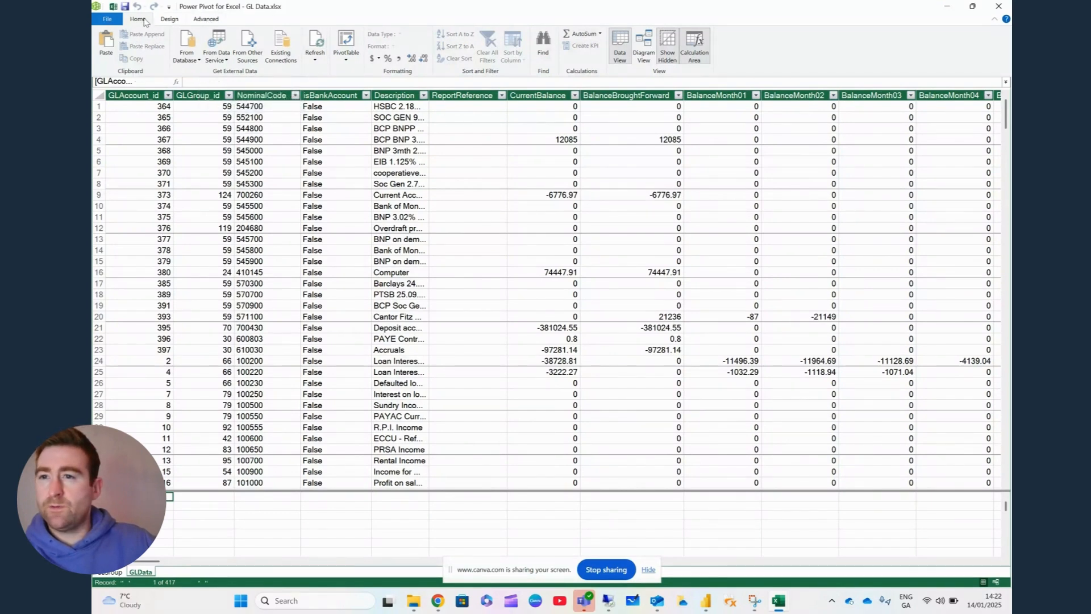
Step: Save the workbook from Power Pivot and close the Power Pivot window
left_click(112, 19)
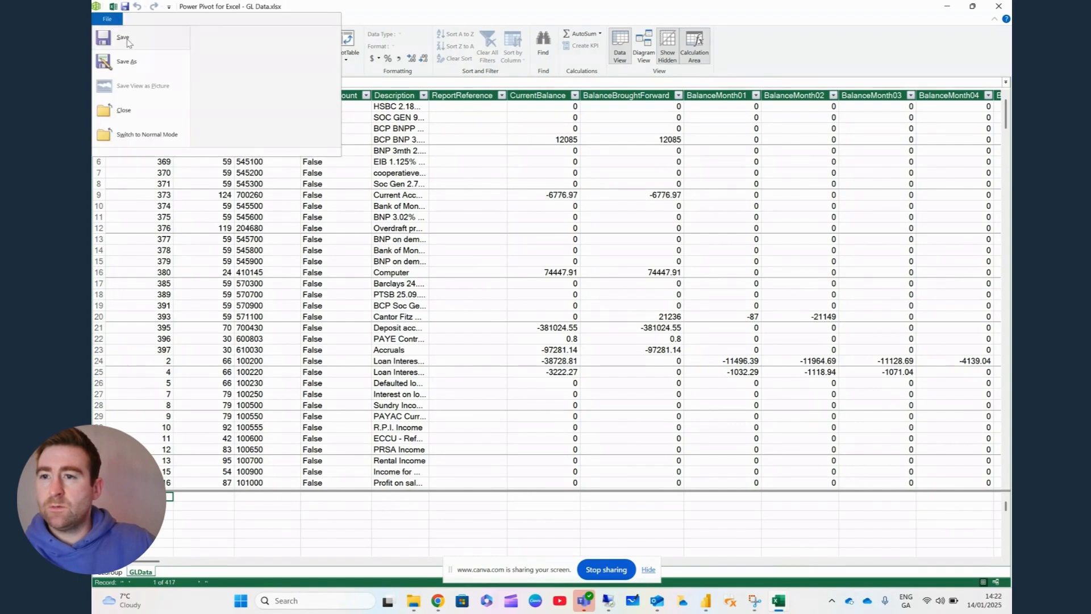
left_click(126, 39)
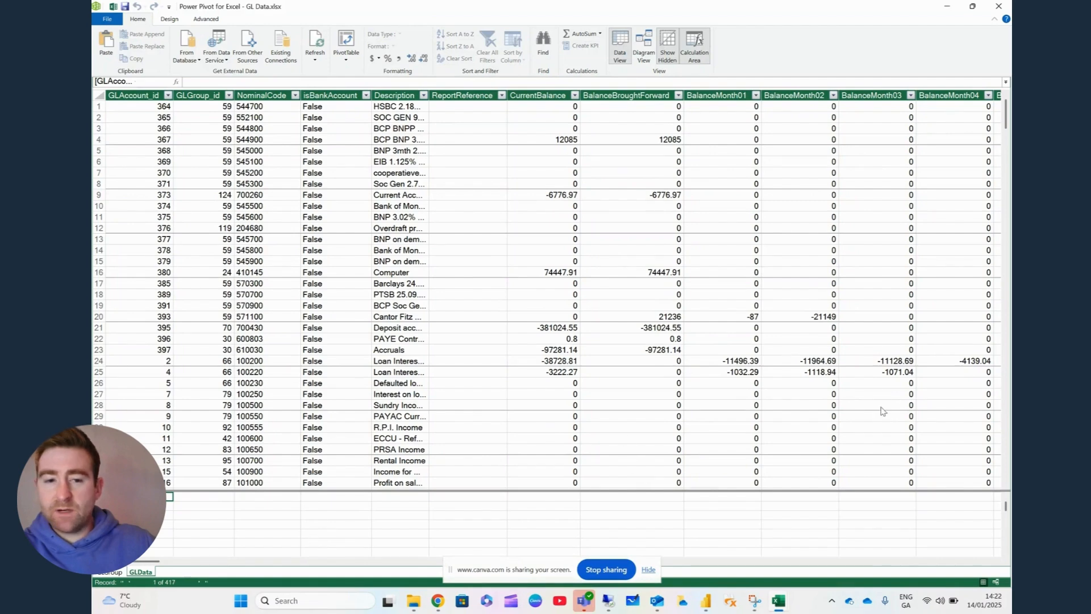
left_click(647, 570)
left_click(999, 6)
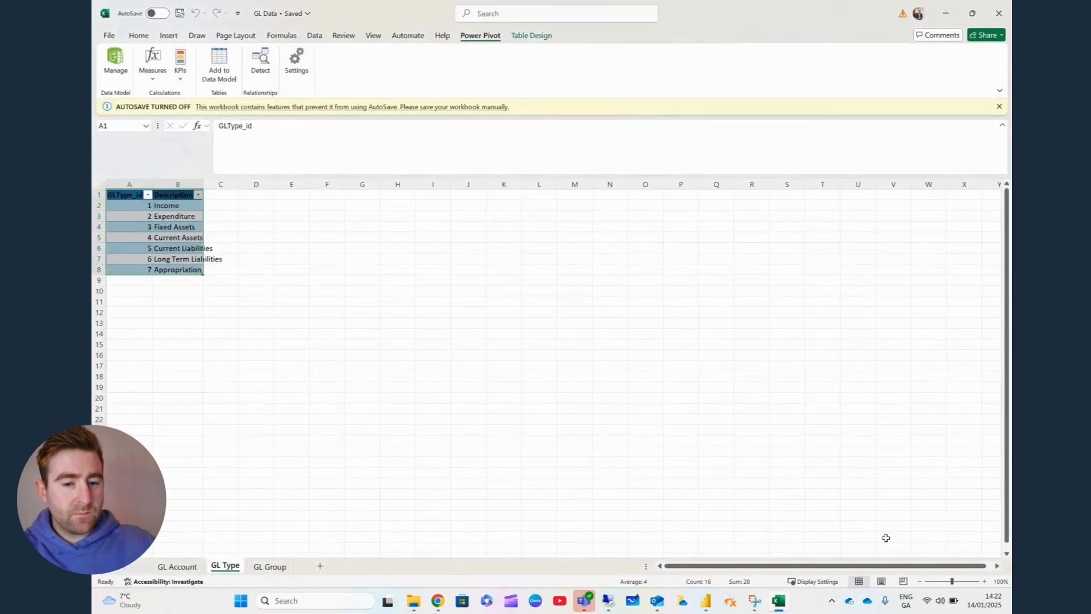
Step: Try to add the GLGroup table on the GL Group sheet to the data model and return to the workbook
left_click(326, 522)
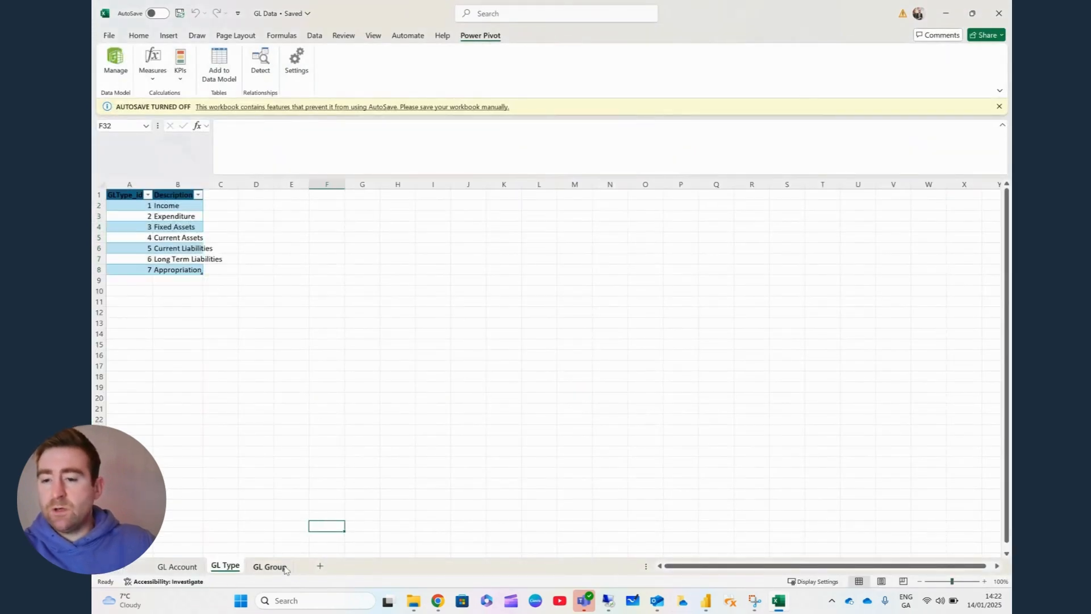
left_click(276, 567)
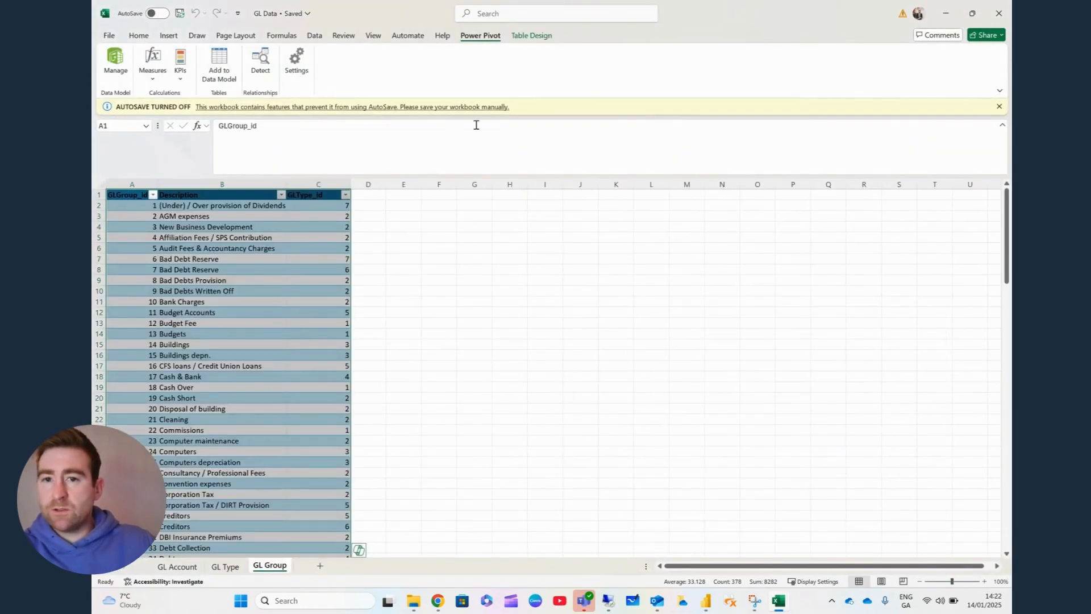
left_click(999, 106)
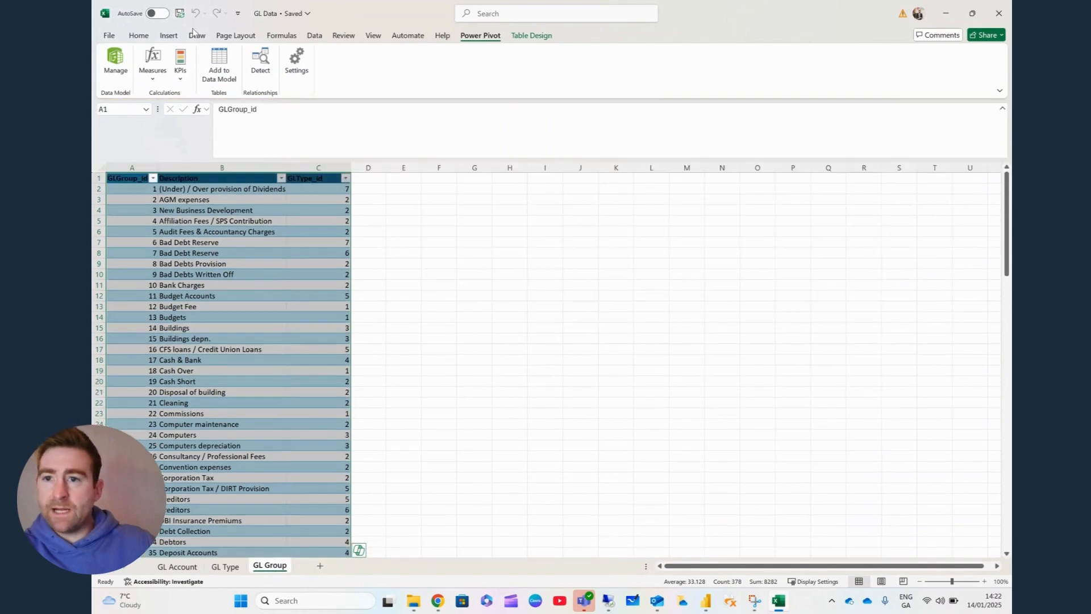
left_click(224, 67)
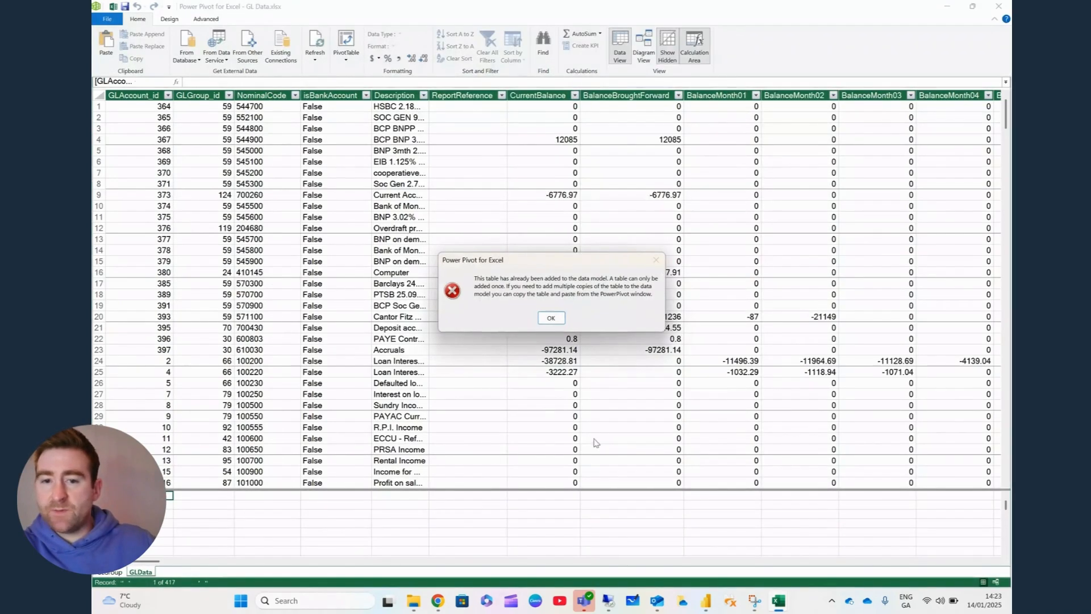
left_click(551, 318)
left_click(998, 6)
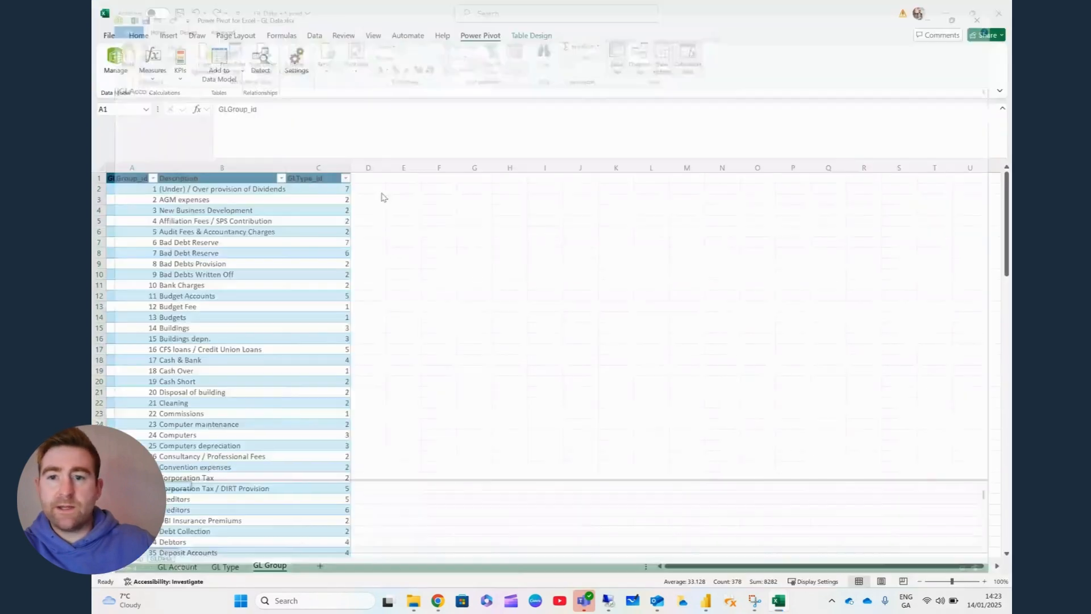
Step: Add the GLType table on the GL Type sheet to the data model and view the GLGroup table in Power Pivot
left_click(225, 567)
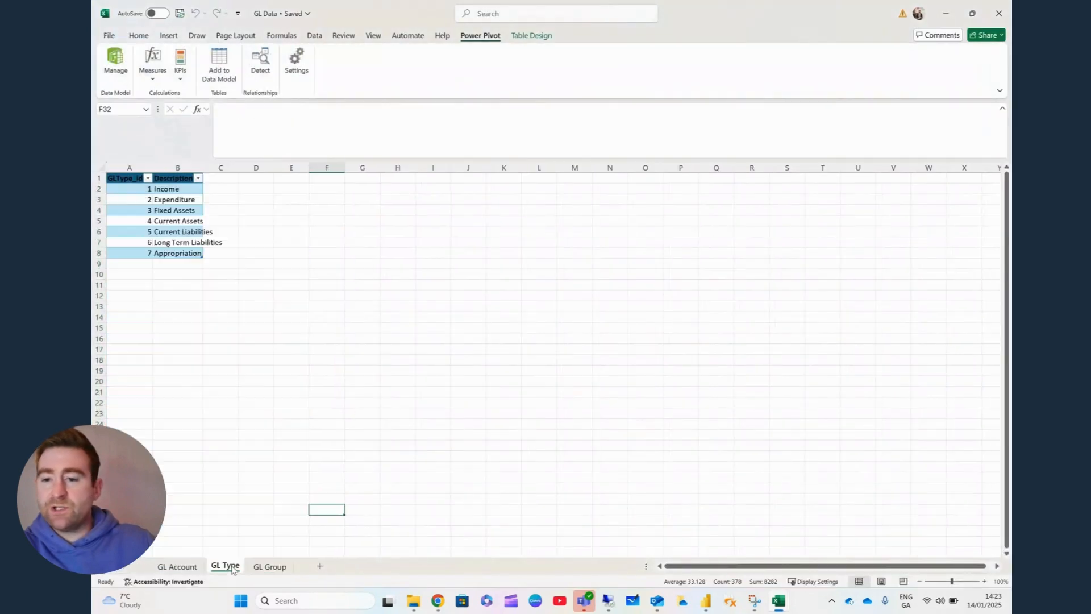
left_click(174, 198)
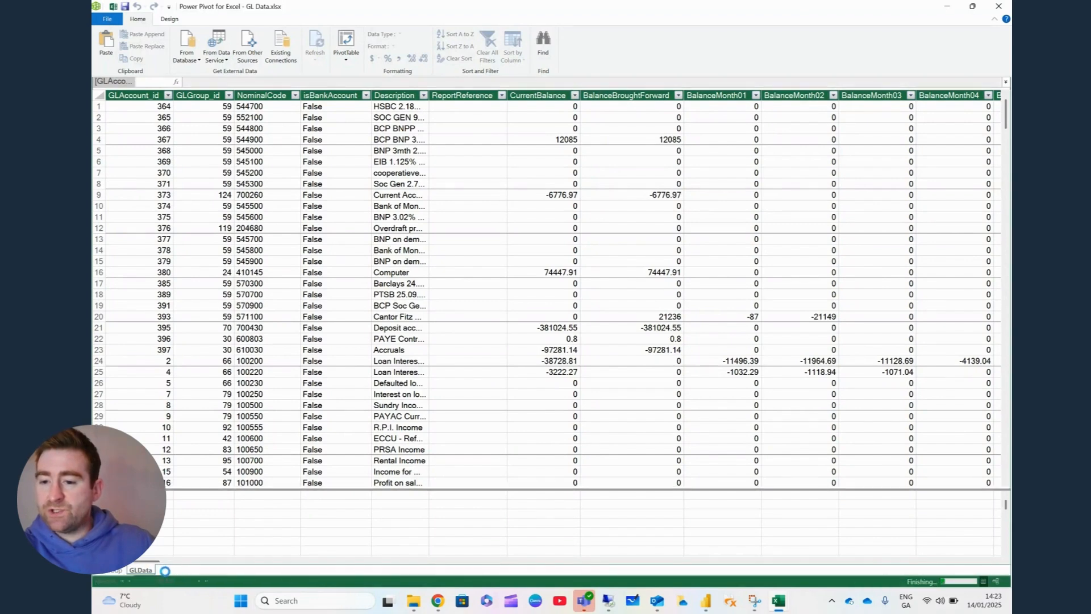
left_click(165, 572)
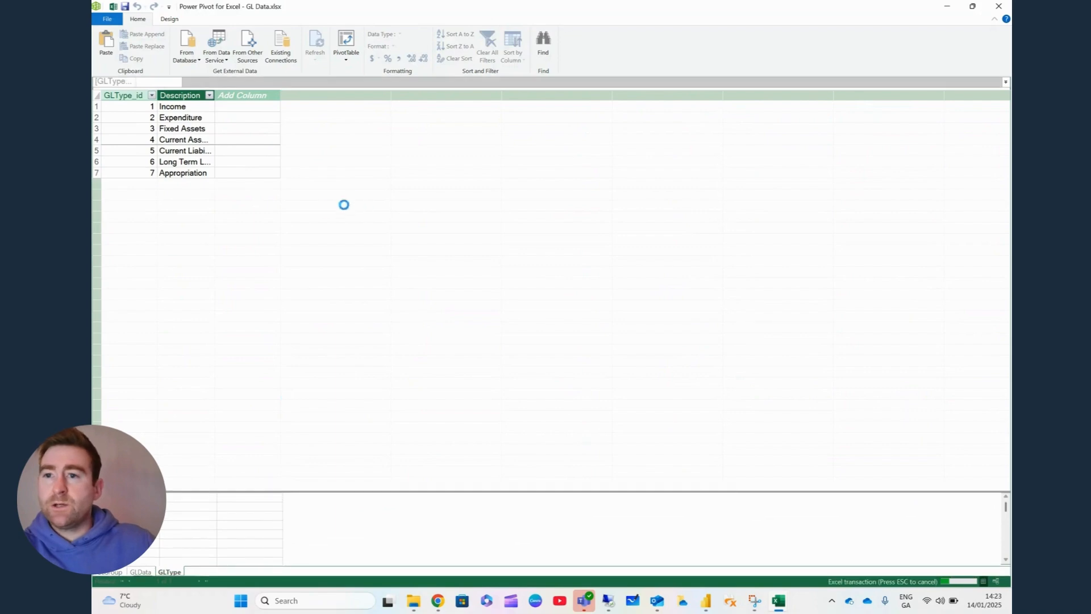
left_click(112, 572)
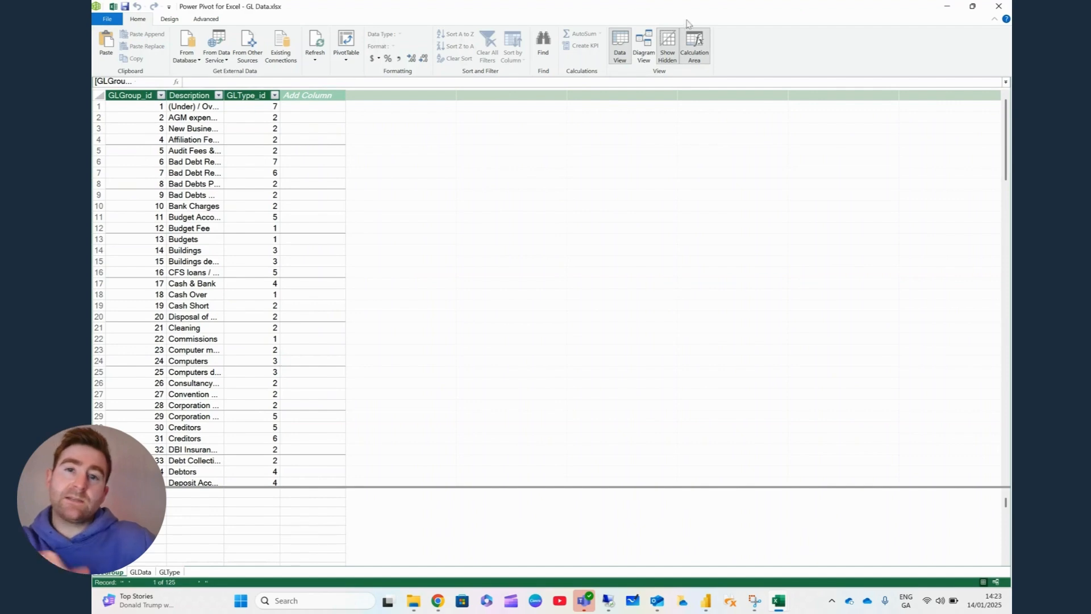
Step: Show the data model as a diagram and enlarge the GLData table box vertically to reveal more fields
left_click(645, 48)
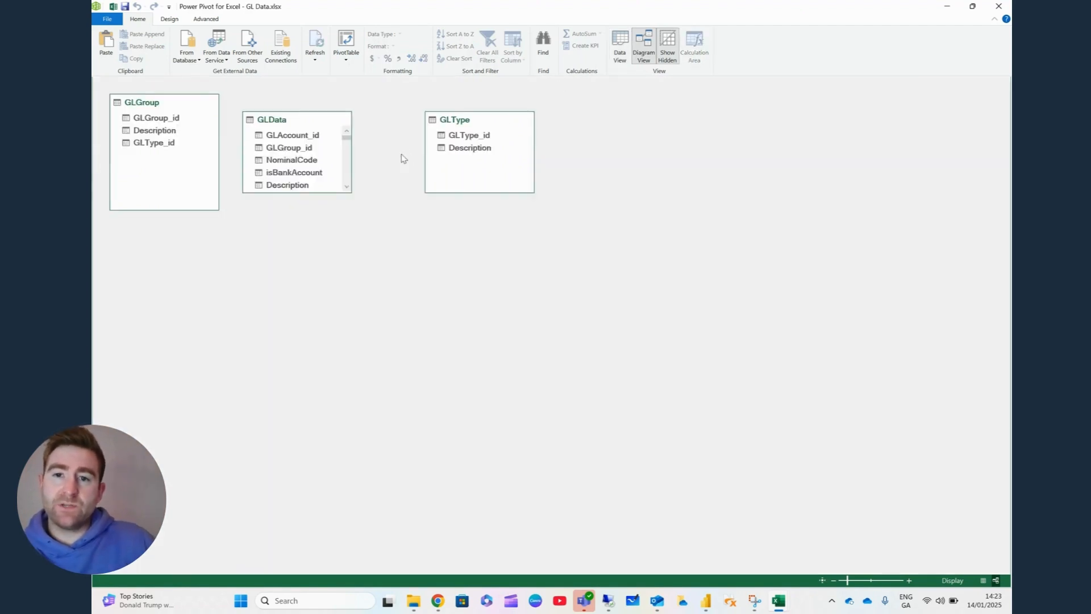
left_click_drag(326, 232, 327, 317)
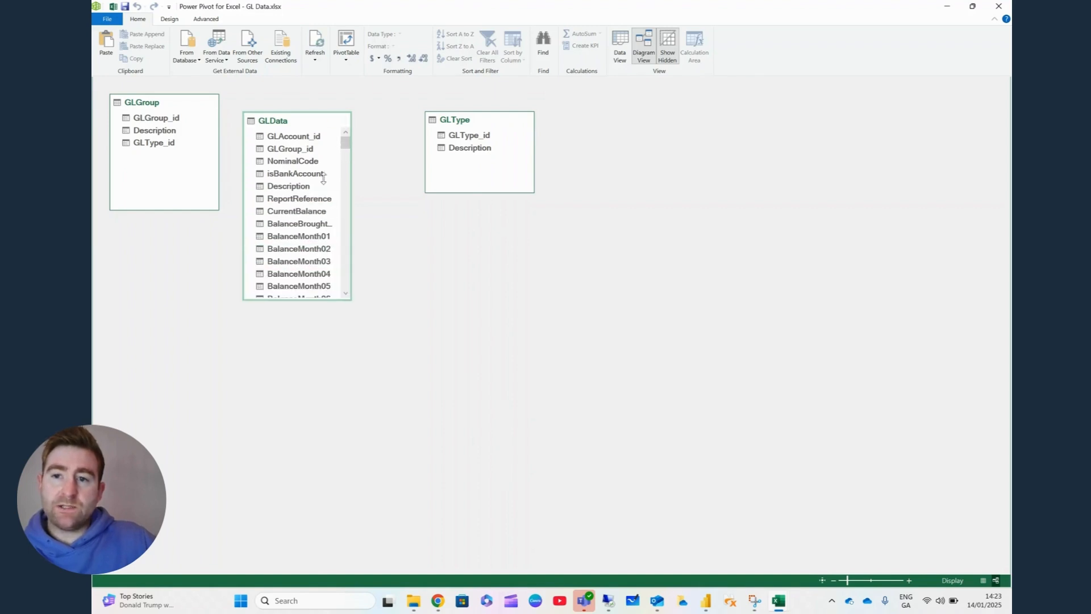
left_click_drag(311, 114, 319, 93)
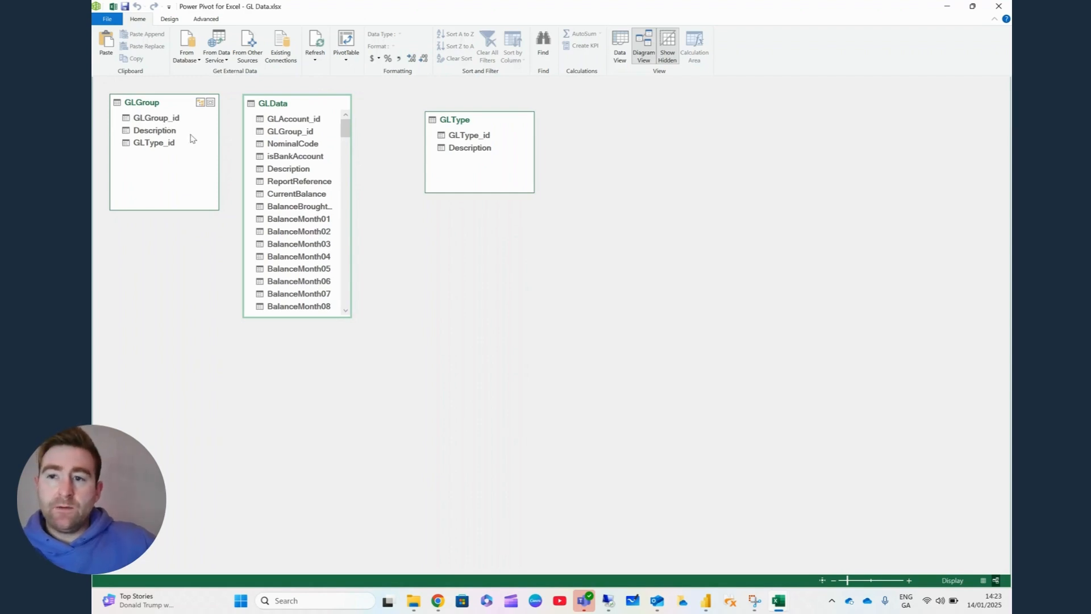
Step: Relate GLGroup to GLData on GLGroup_id and GLType to GLData on GLType_id, spacing GLData away from GLGroup
left_click_drag(155, 122, 313, 138)
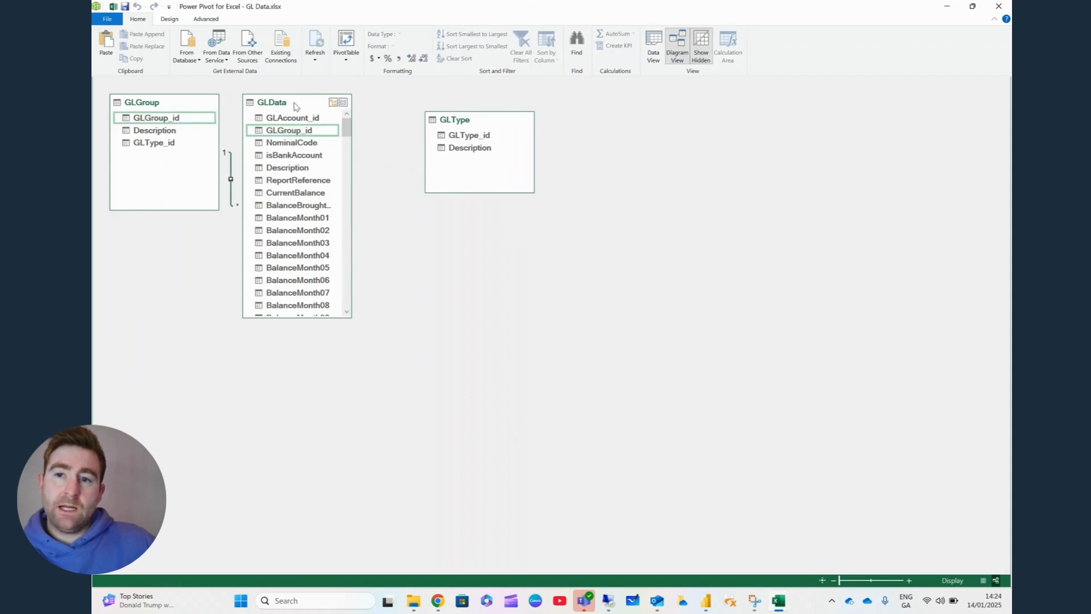
left_click_drag(296, 106, 347, 107)
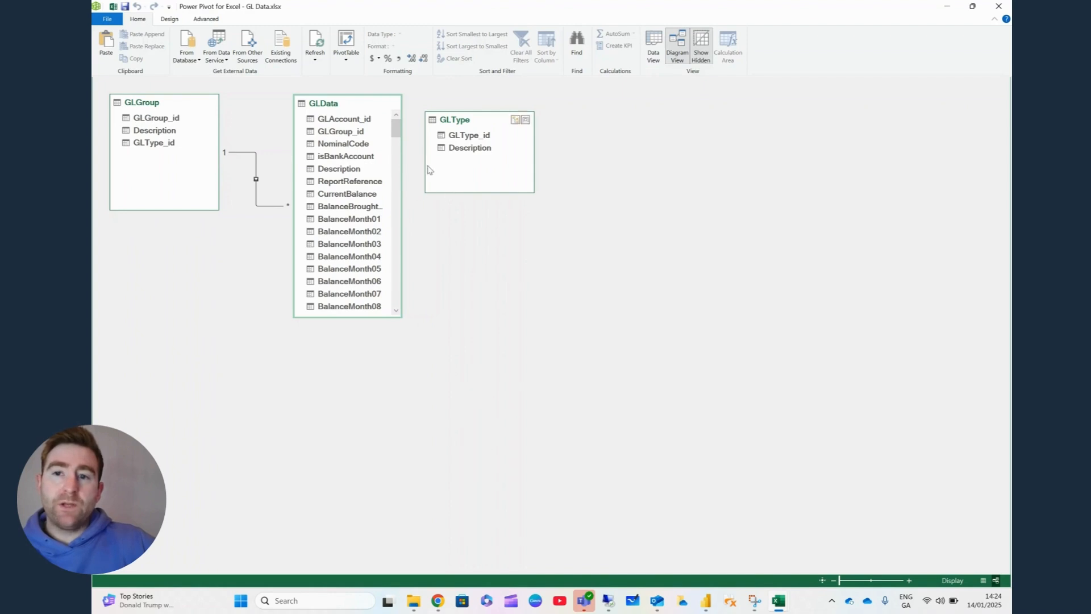
left_click_drag(396, 142, 396, 307)
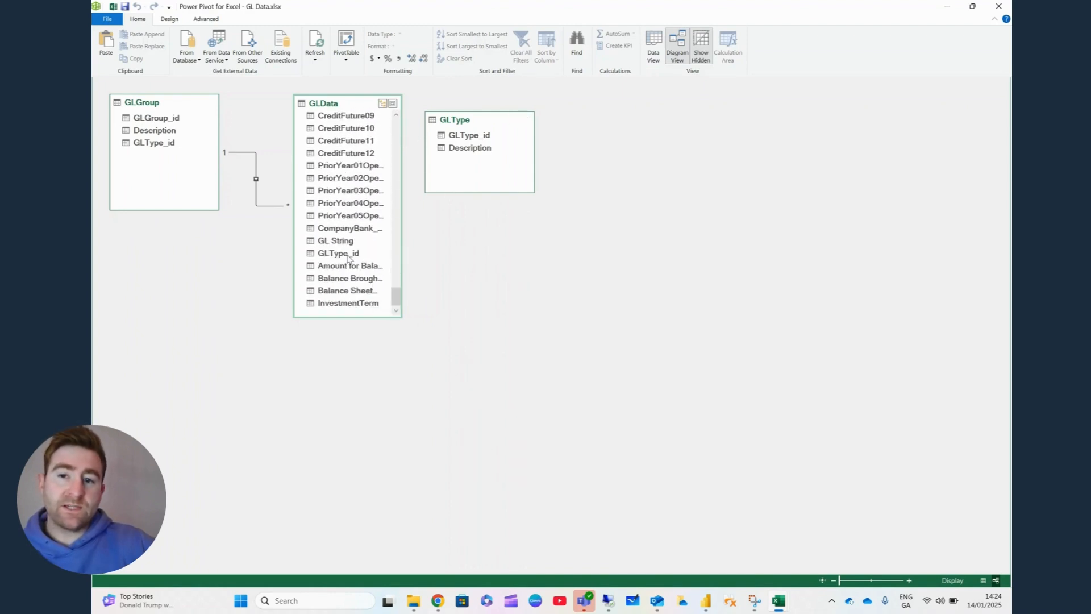
left_click_drag(469, 137, 353, 254)
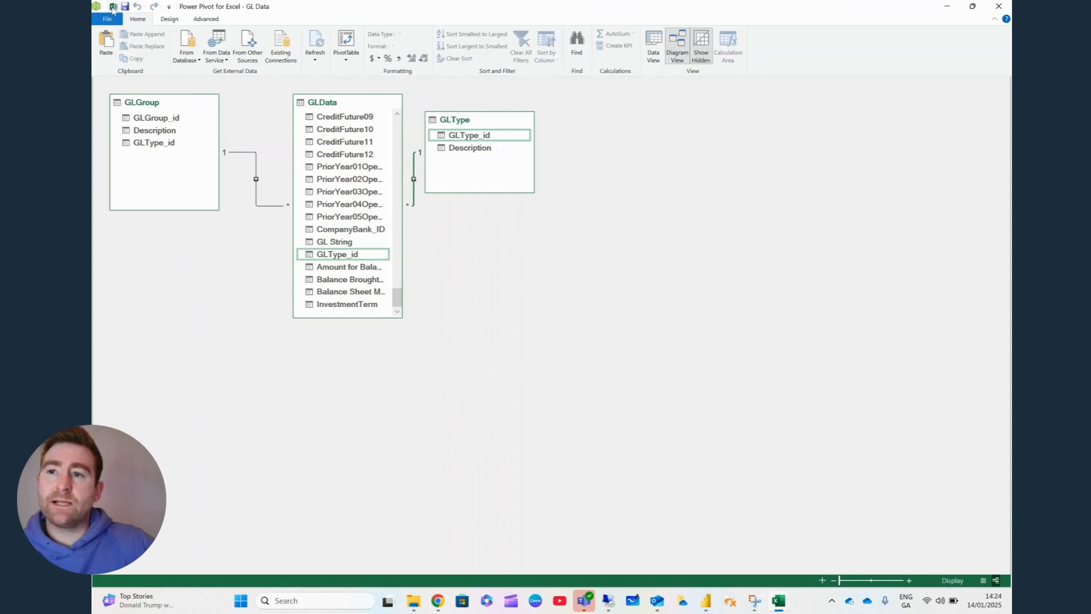
Step: Back in the Excel workbook, insert a PivotTable from the data model at cell A1 of a new worksheet after GL Account
left_click(112, 8)
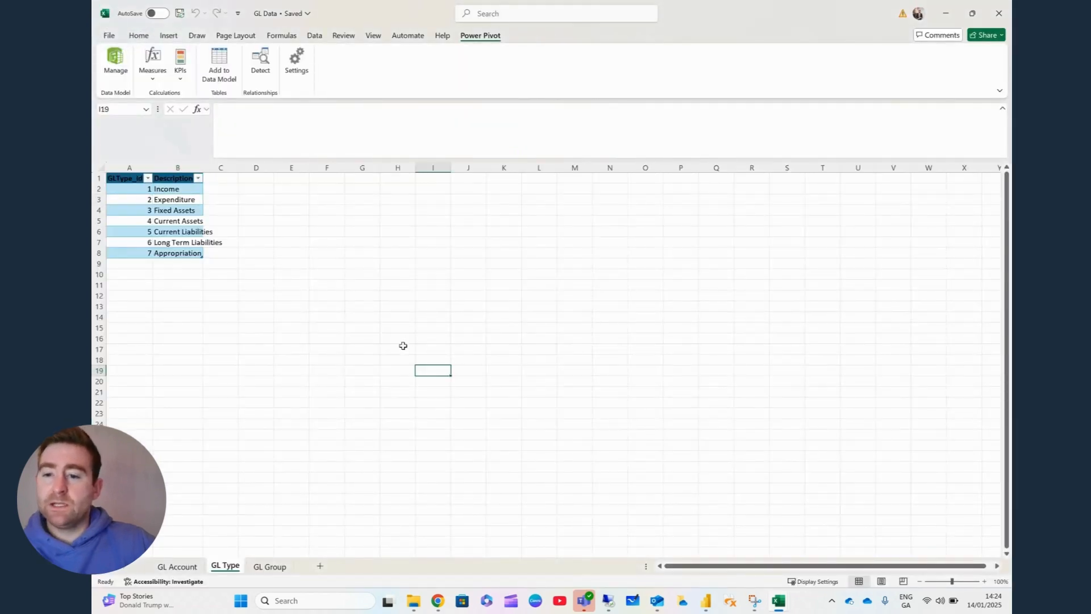
left_click(175, 567)
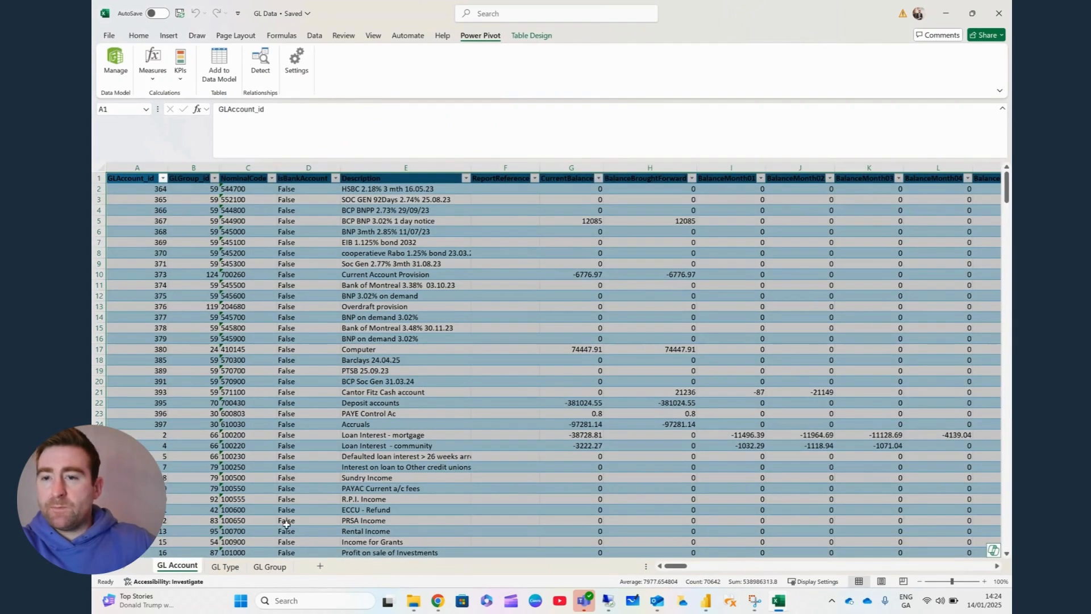
left_click(320, 566)
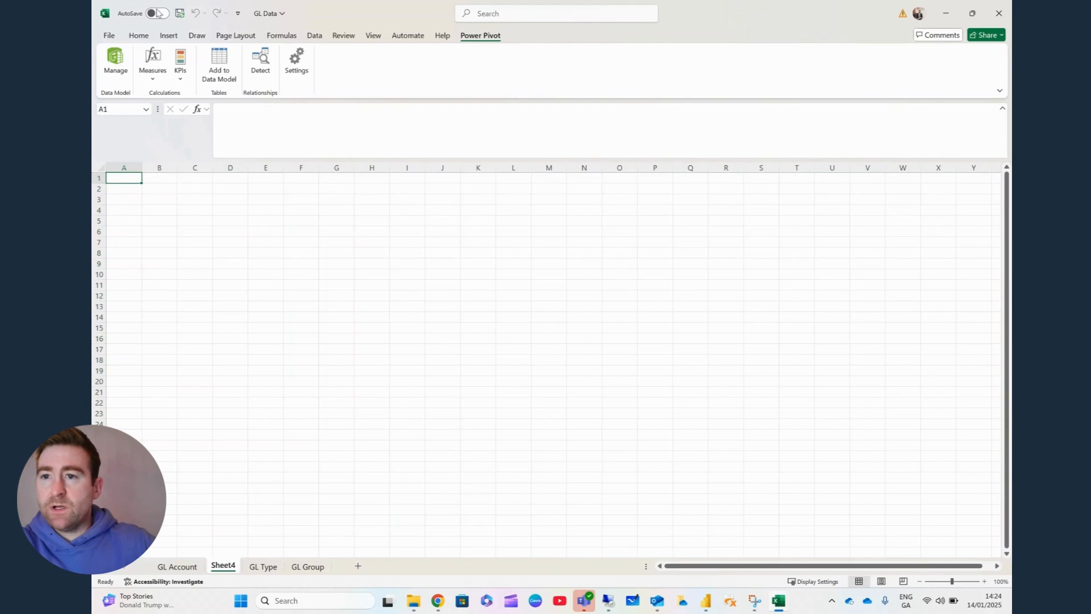
left_click(169, 36)
left_click(119, 66)
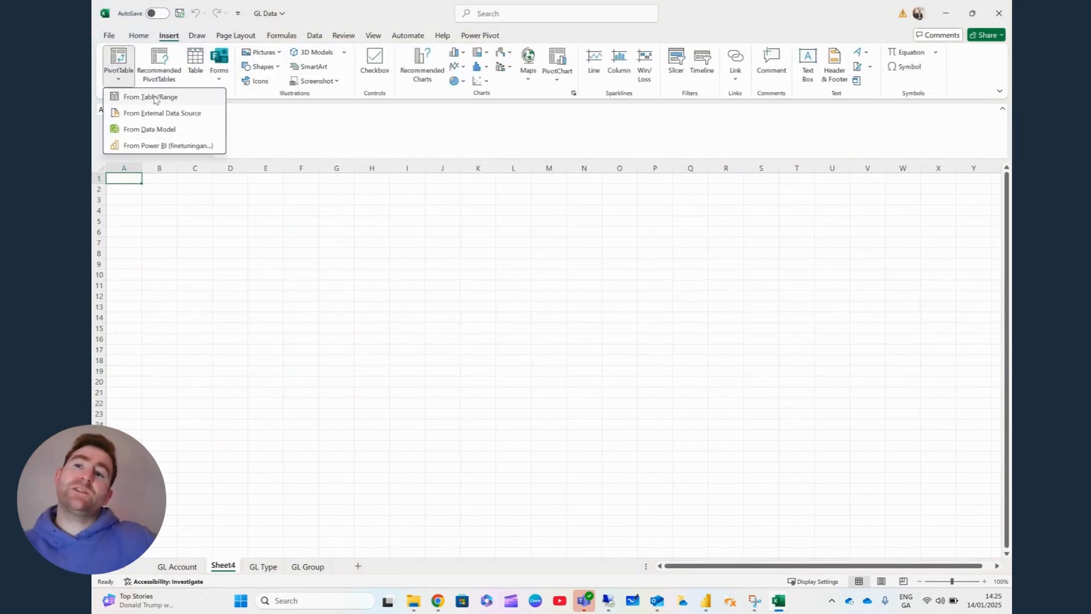
left_click(138, 129)
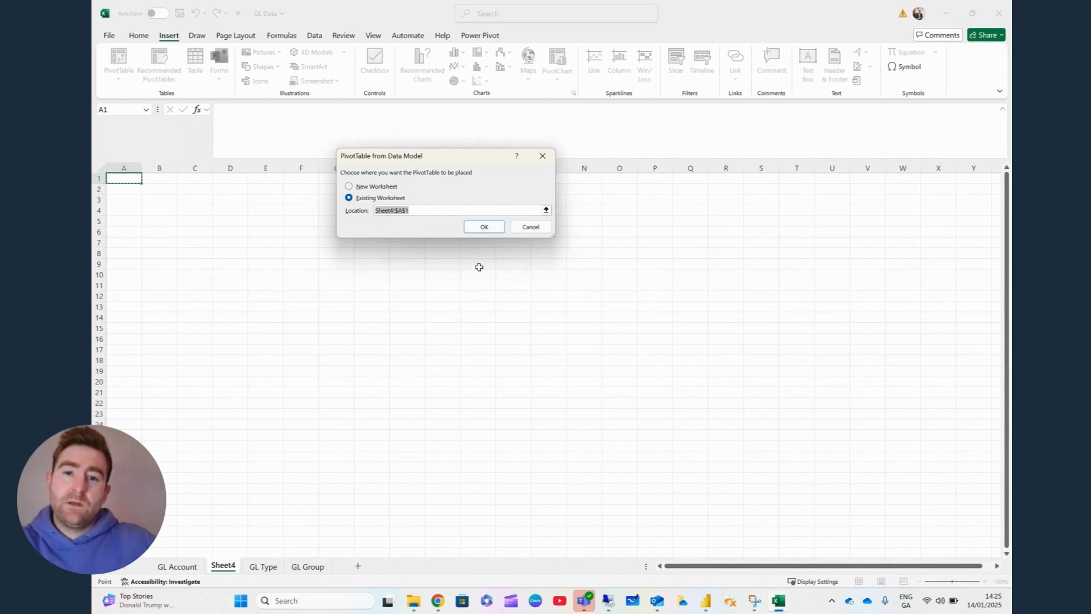
left_click(484, 228)
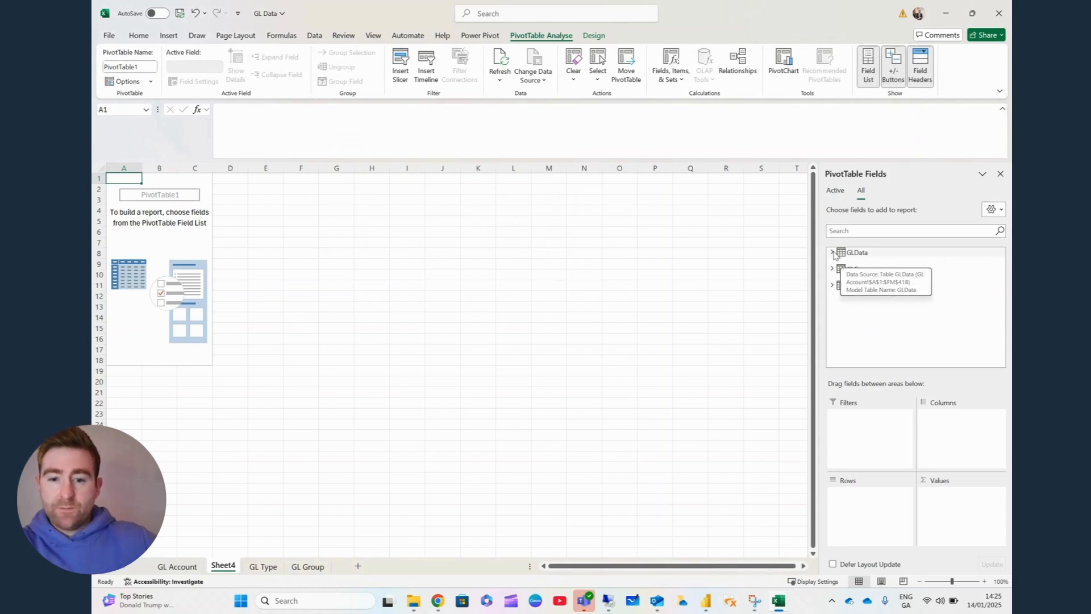
Step: Review the GLGroup_id column on the GL Account sheet and the GL Type table, then return to the PivotTable sheet
left_click(308, 424)
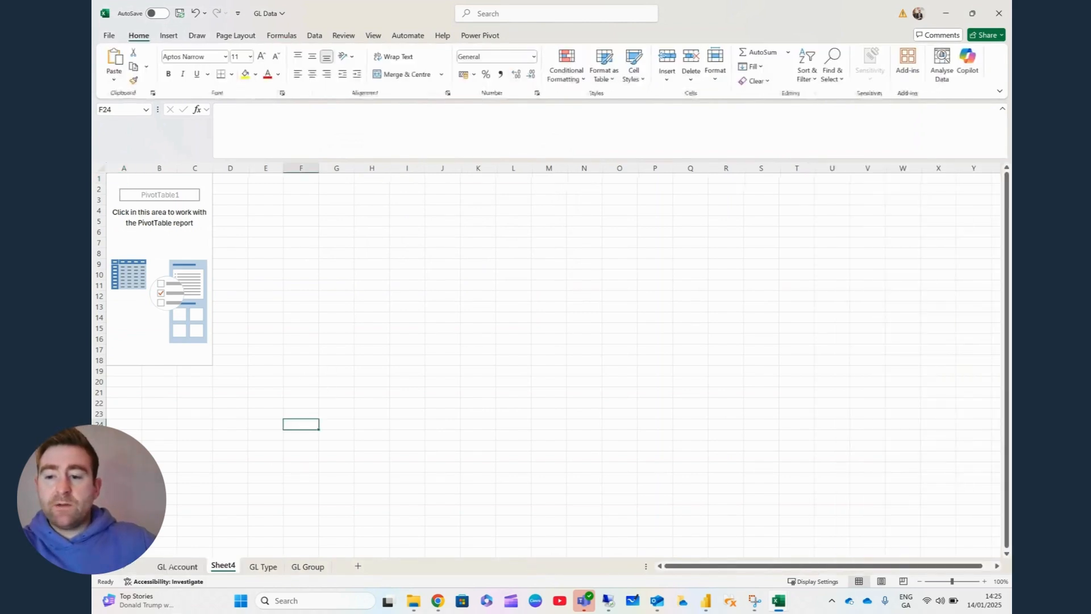
left_click(179, 567)
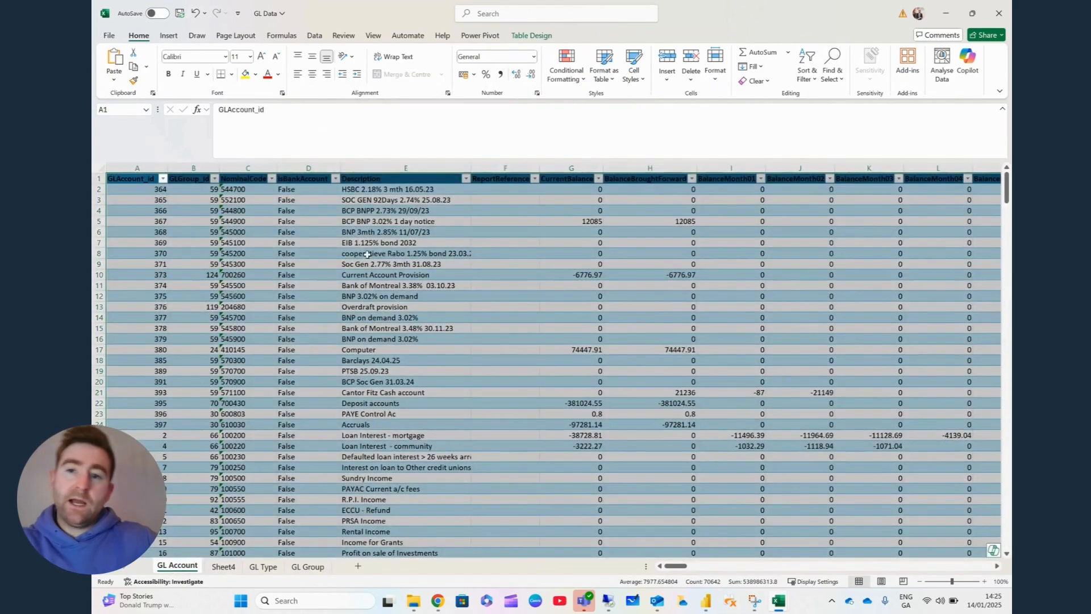
left_click(194, 167)
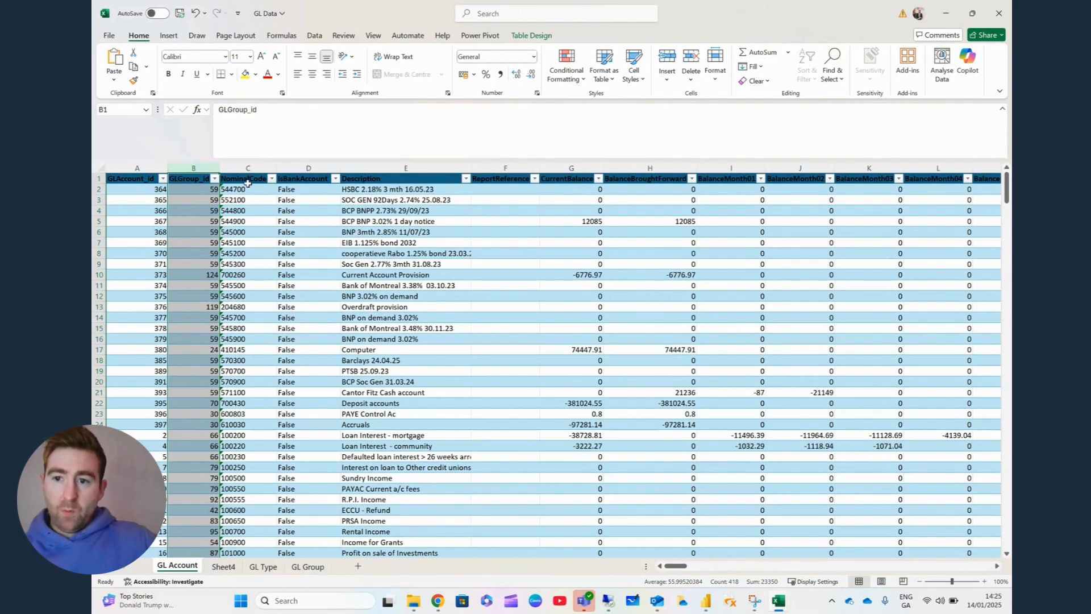
left_click(263, 568)
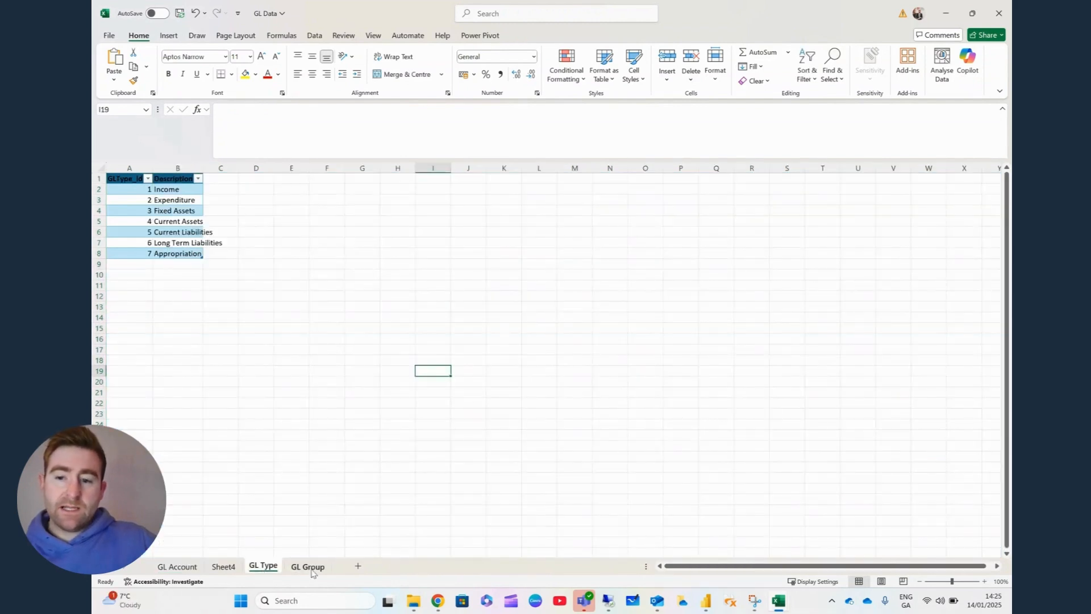
left_click(221, 567)
Step: Add GLData's GLGroup_id and Description fields to the PivotTable rows and CurrentBalance to the values
left_click(160, 253)
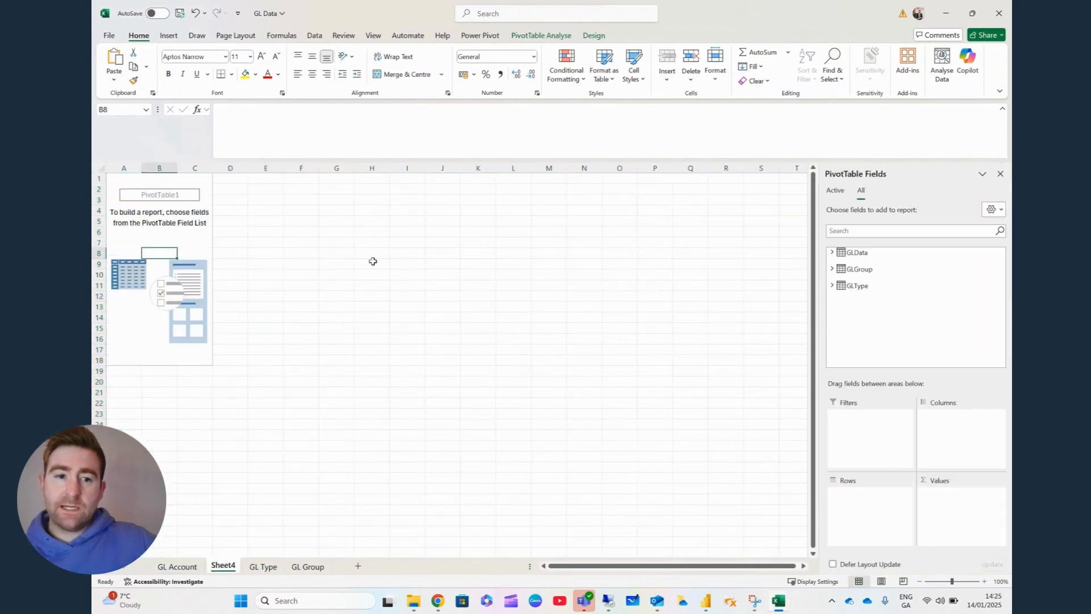
left_click(832, 252)
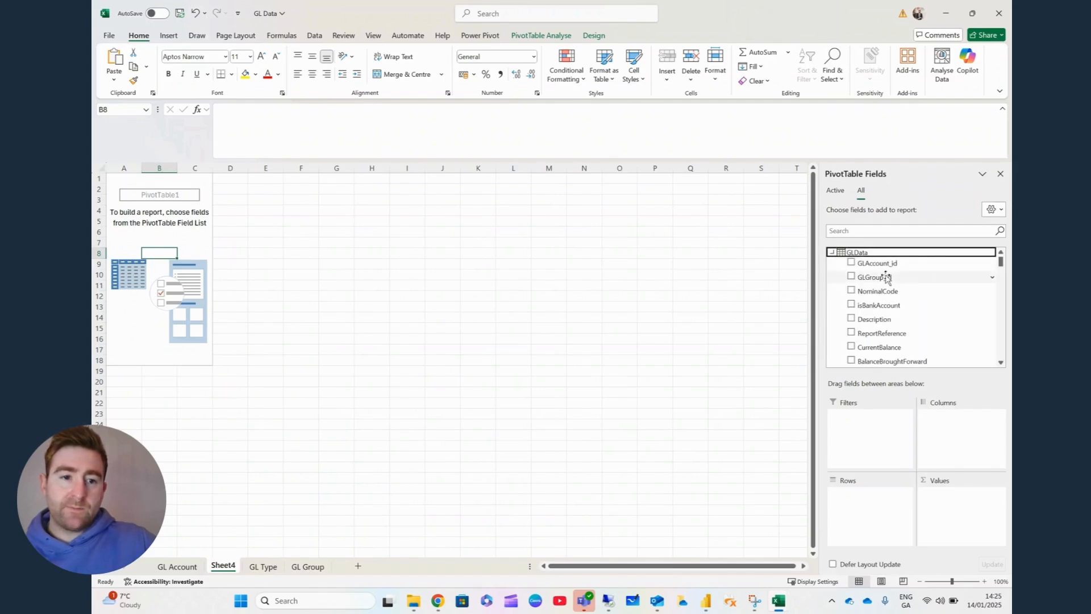
left_click_drag(886, 277, 870, 508)
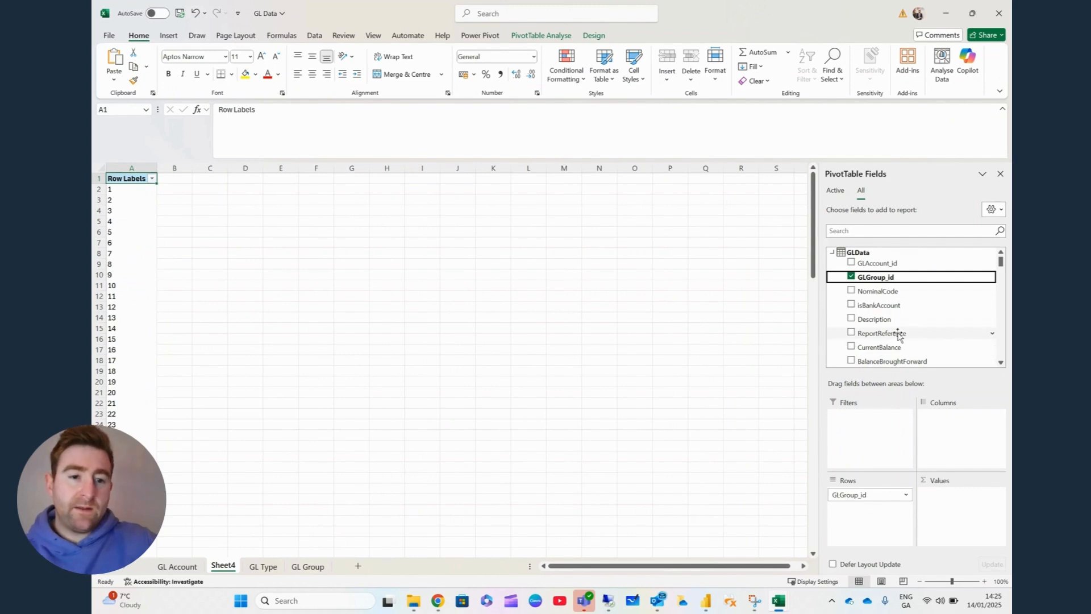
left_click_drag(887, 319, 904, 523)
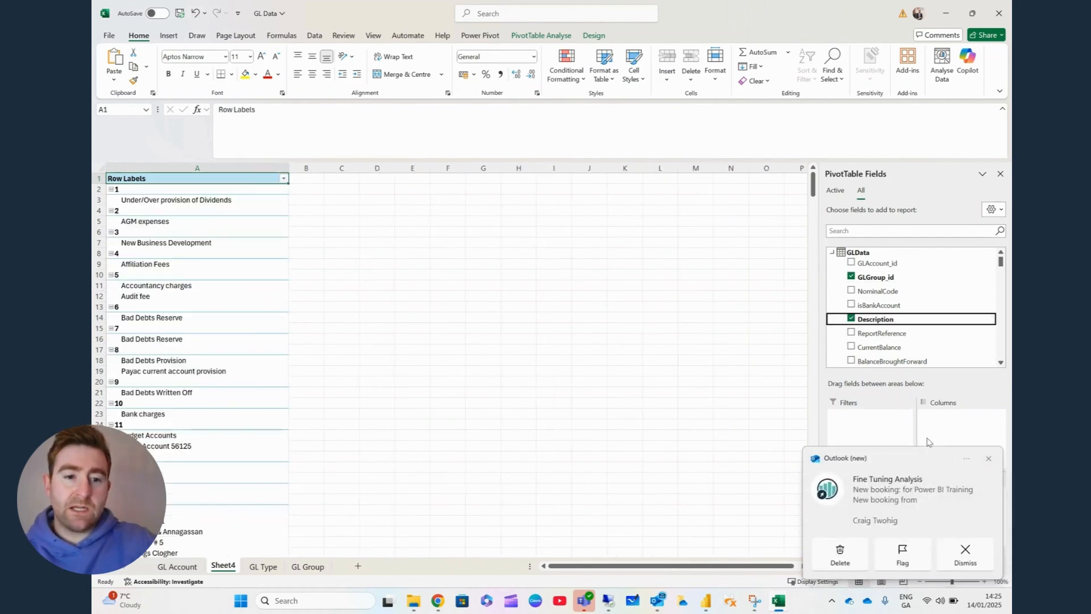
left_click(988, 459)
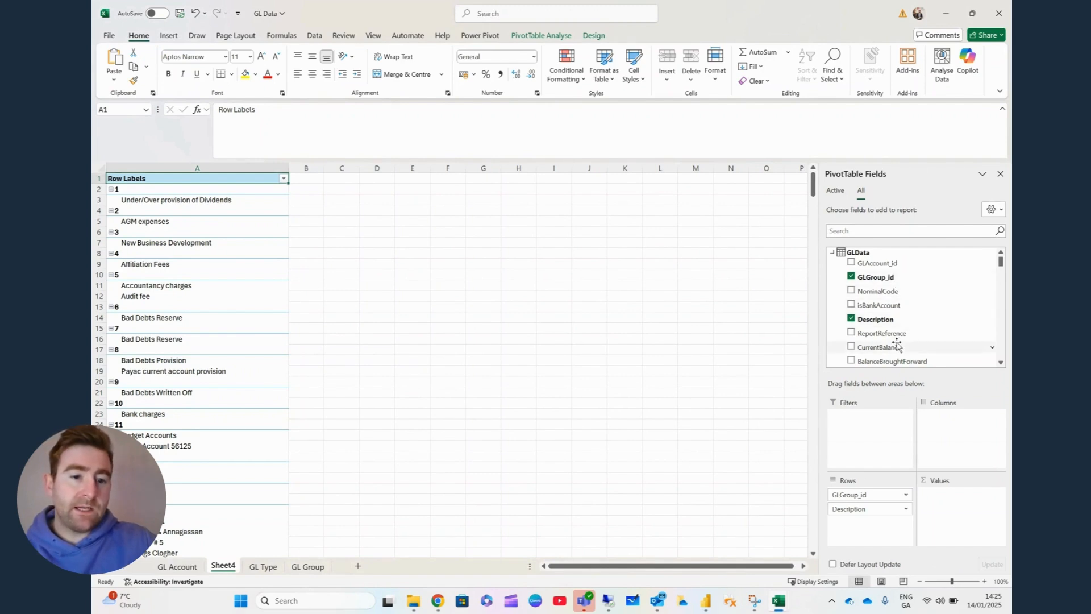
left_click_drag(893, 347, 966, 510)
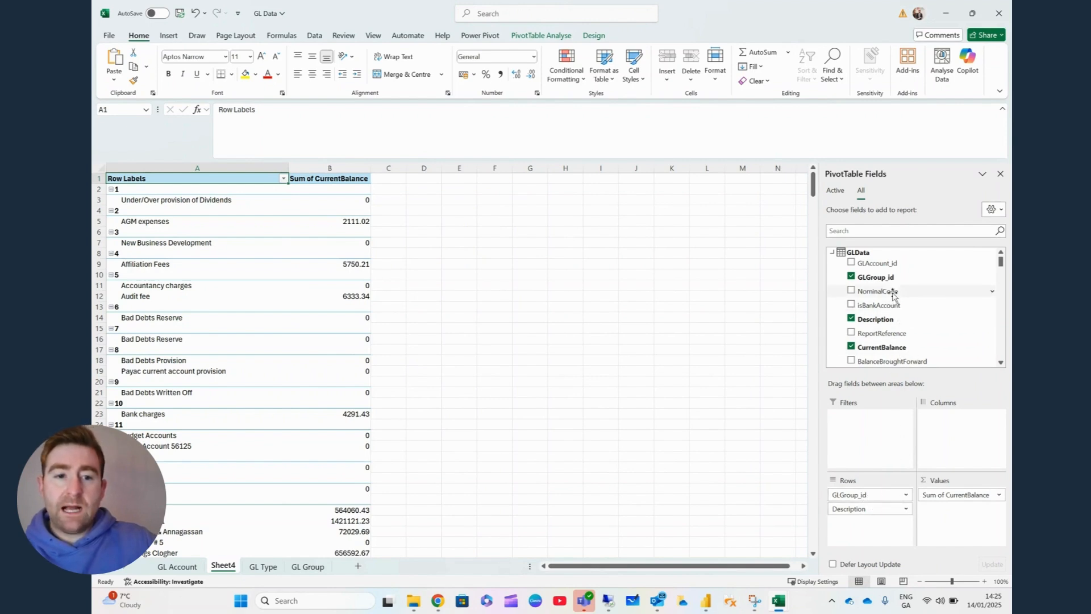
Step: Add the GLGroup table's Description field to the PivotTable rows above GLGroup_id
left_click(833, 253)
scroll(926, 277, "up", 1)
scroll(926, 283, "down", 9)
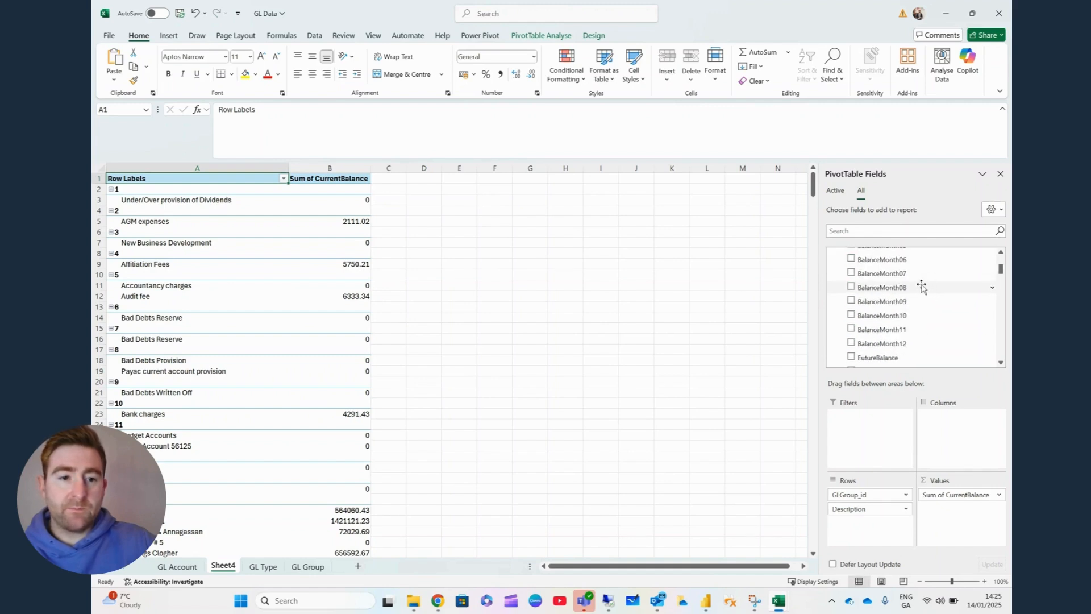
scroll(932, 296, "up", 9)
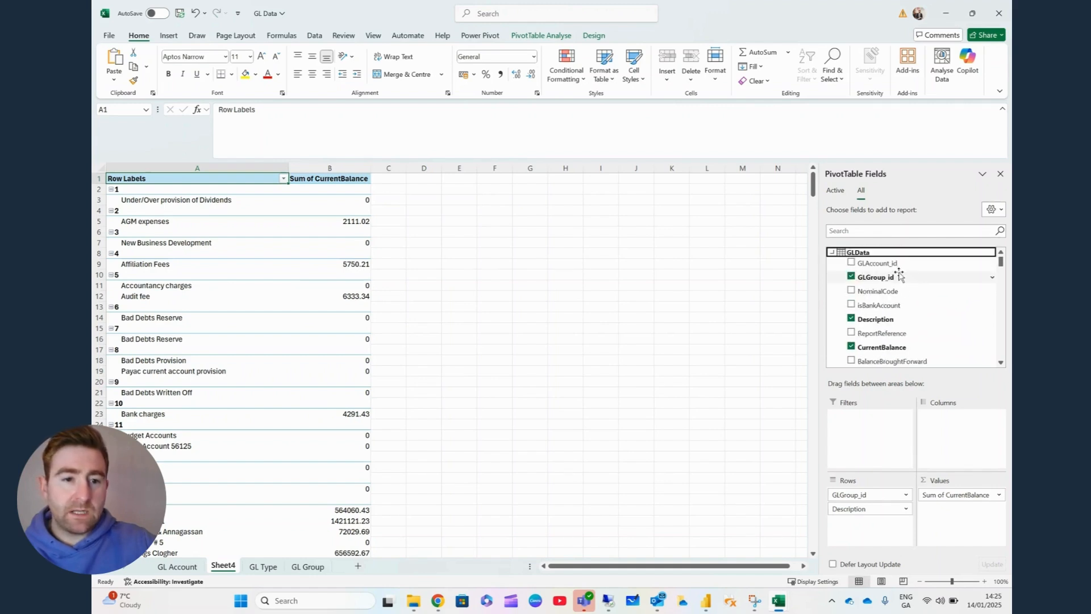
left_click(833, 253)
left_click(833, 270)
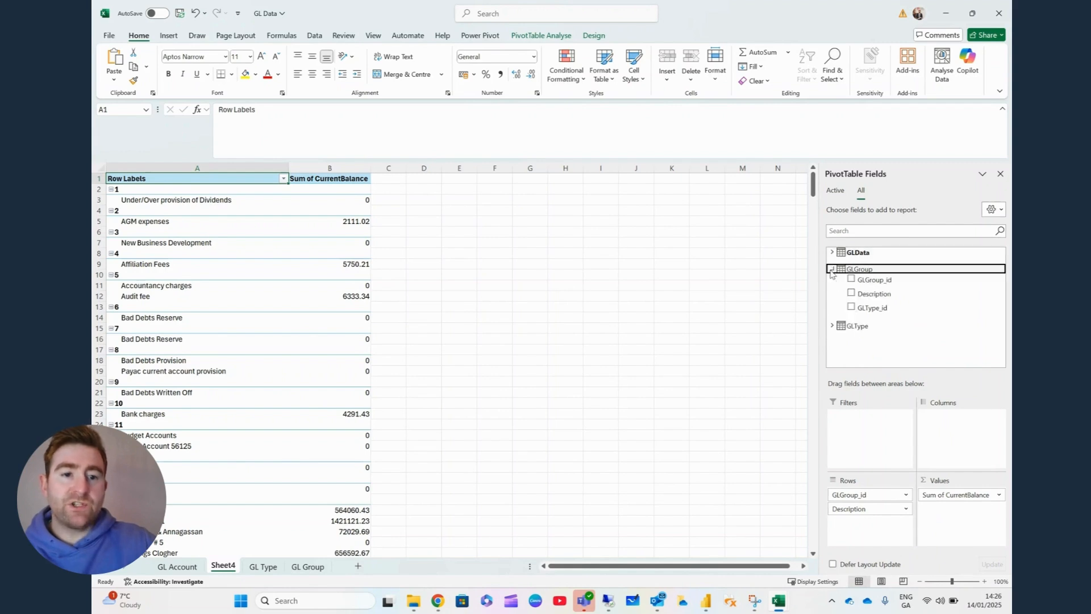
left_click_drag(887, 293, 873, 491)
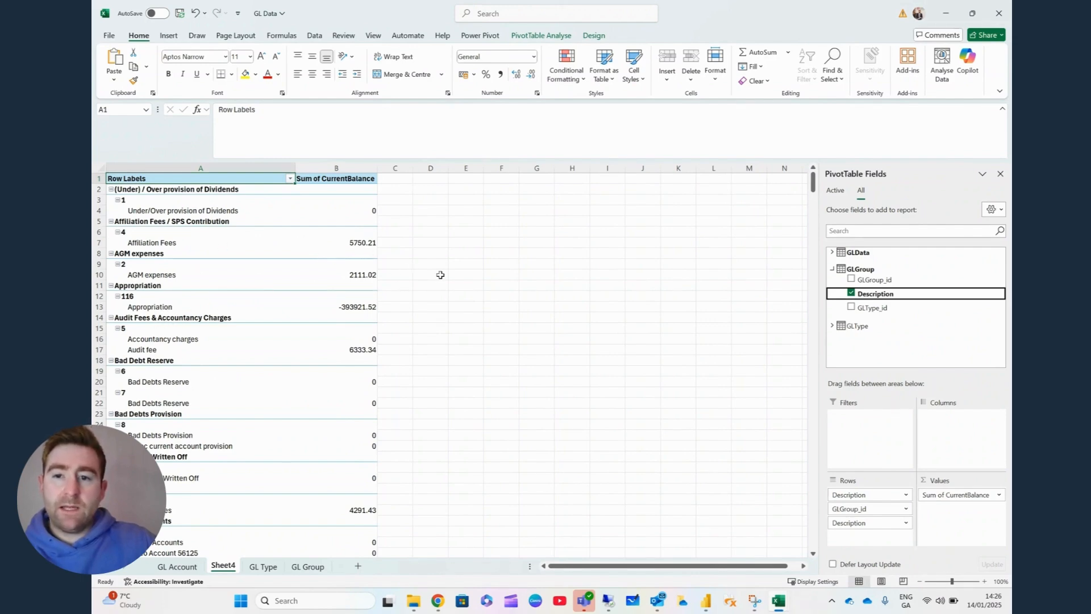
Step: Examine how the PivotTable rows nest under the group descriptions, down to group 10 under Bank Charges
left_click(500, 286)
scroll(285, 288, "down", 1)
scroll(289, 280, "up", 1)
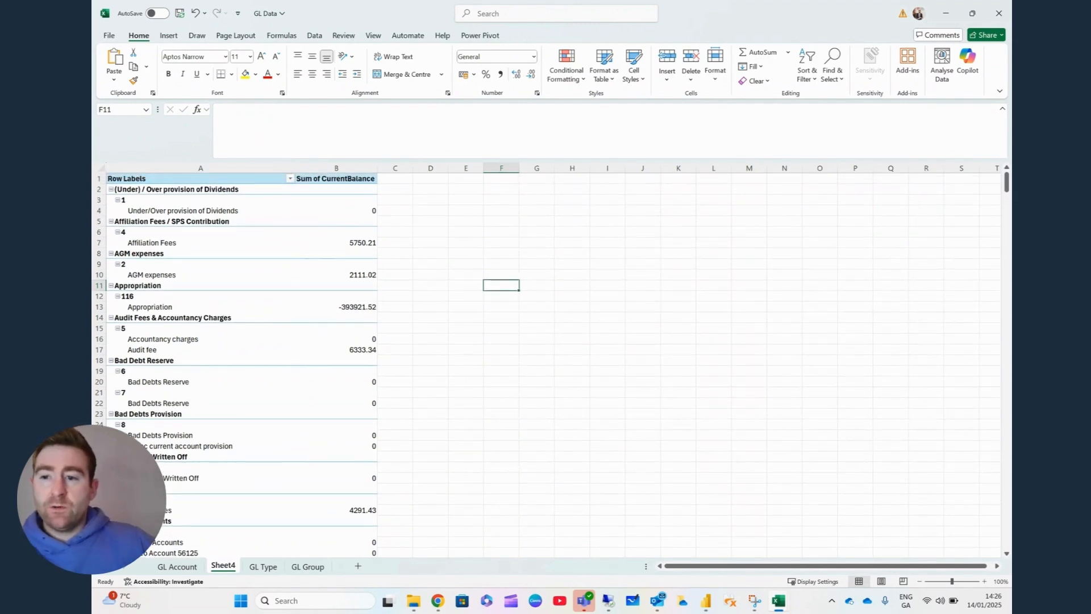
scroll(273, 374, "down", 2)
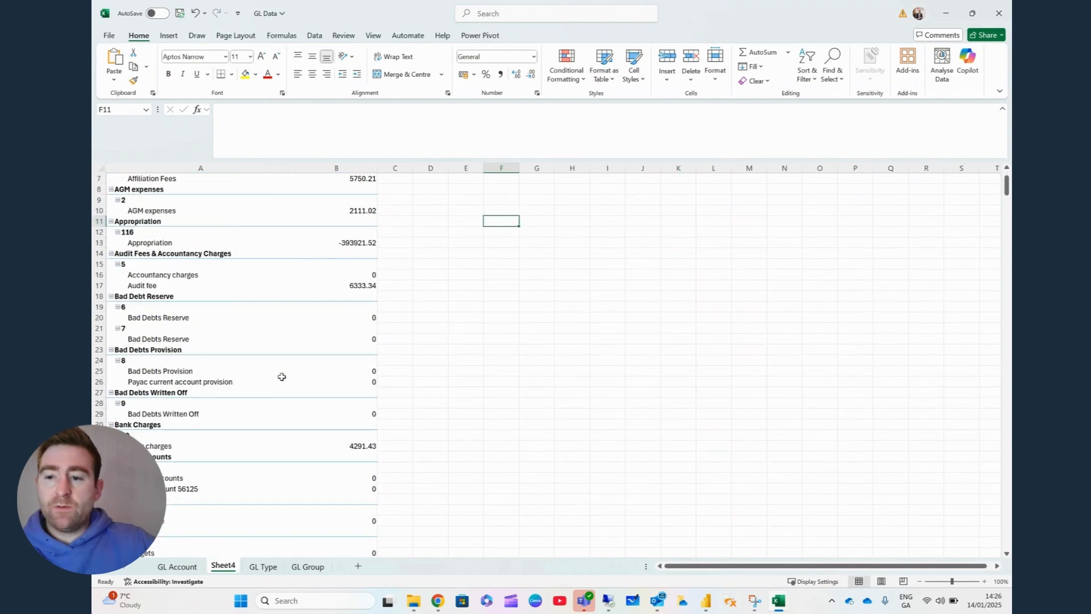
left_click(152, 435)
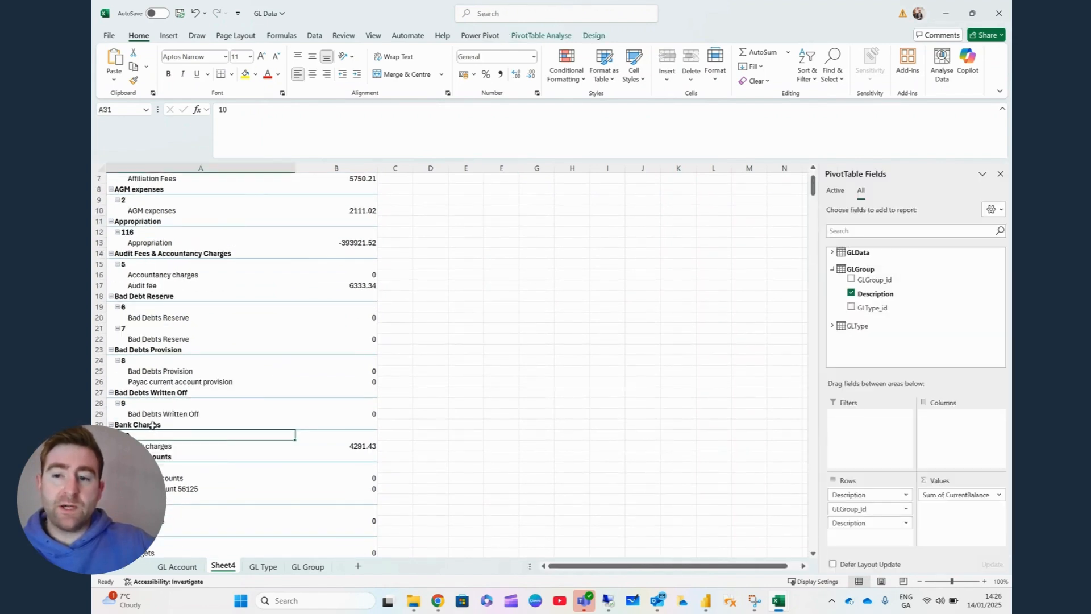
Step: Filter the GLData table on the GL Account sheet to GLGroup_id 10
left_click(177, 566)
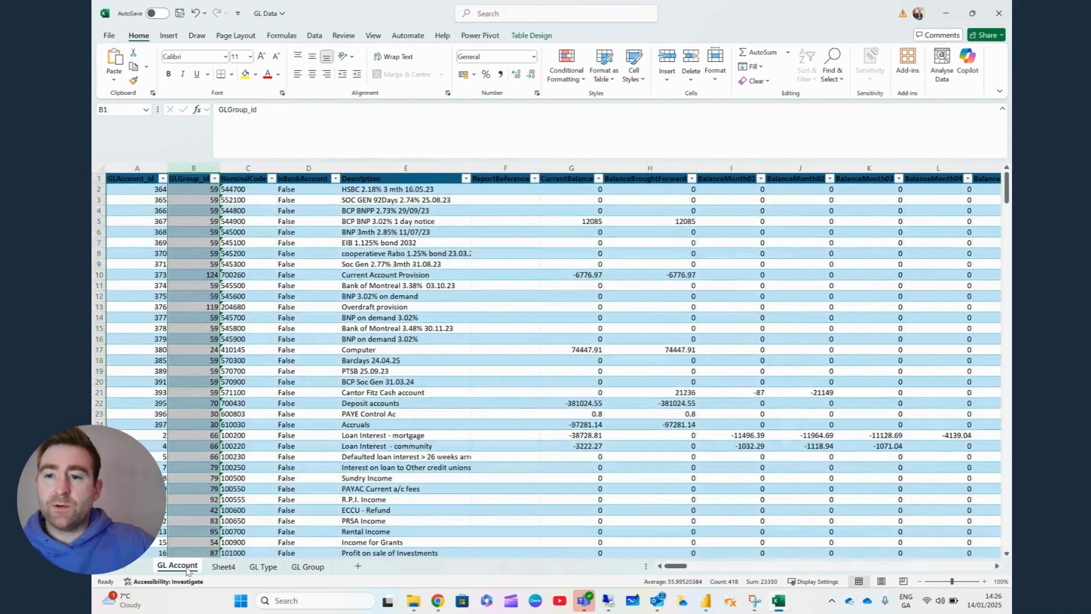
left_click(214, 179)
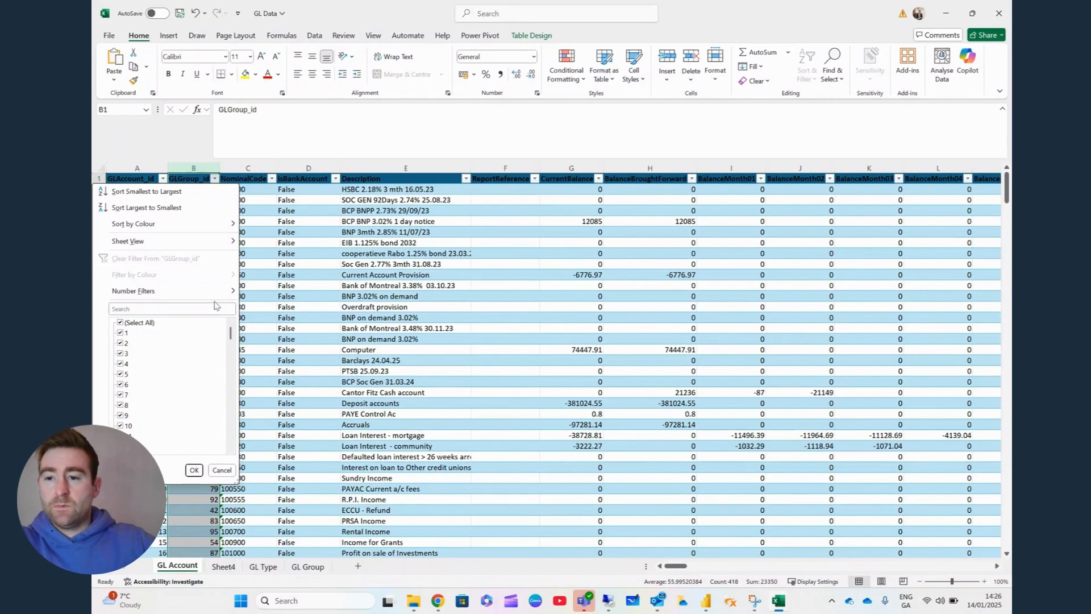
left_click(204, 310)
type("10")
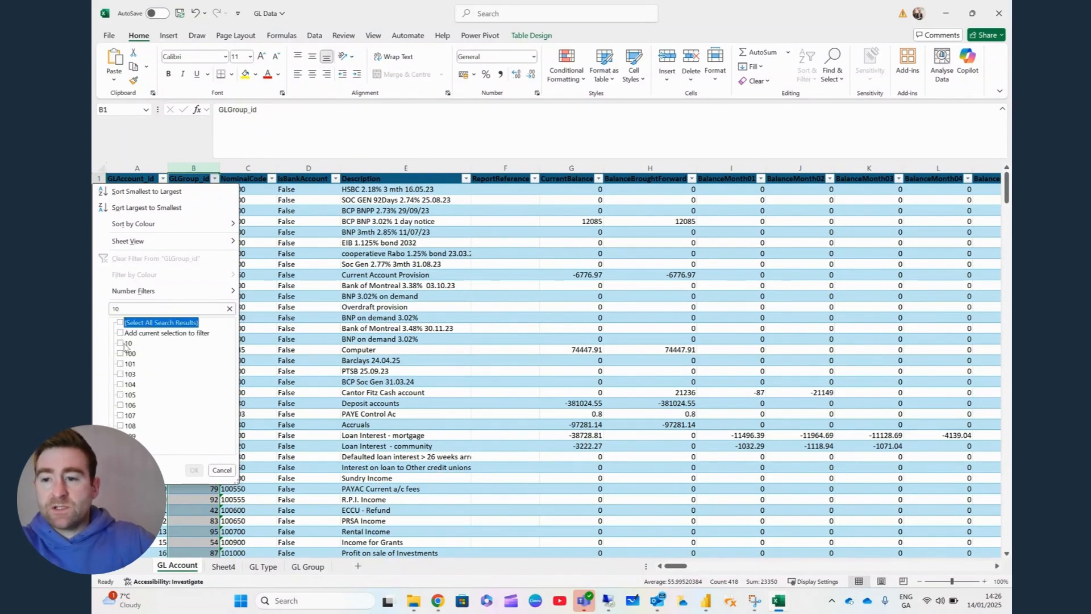
left_click(194, 470)
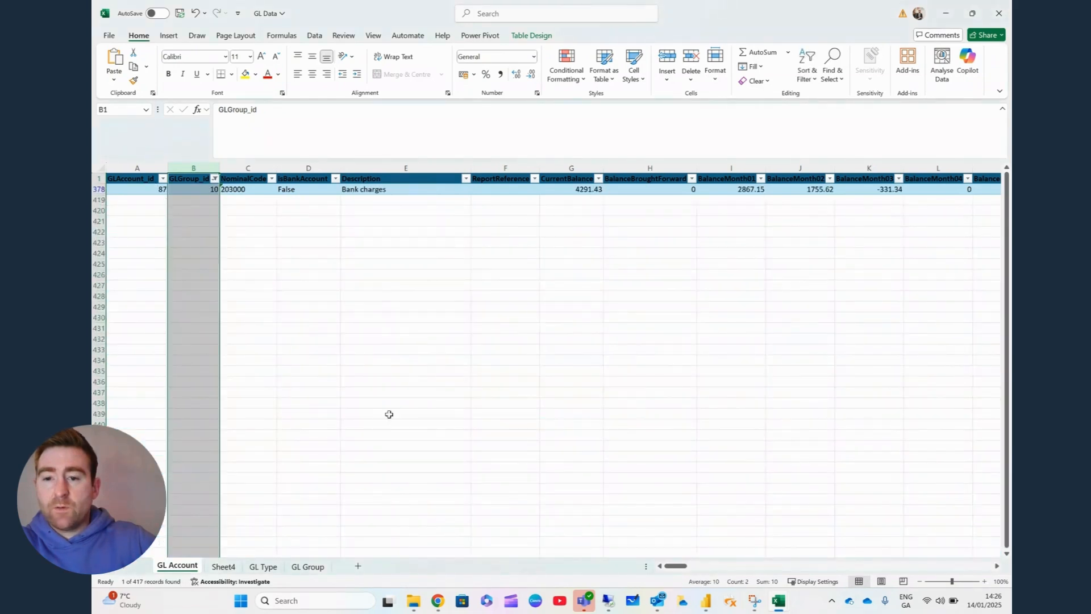
Step: Back on Sheet4, examine the Bank Charges group, its ID 10 and the account line beneath it in the PivotTable
left_click(263, 567)
left_click(223, 566)
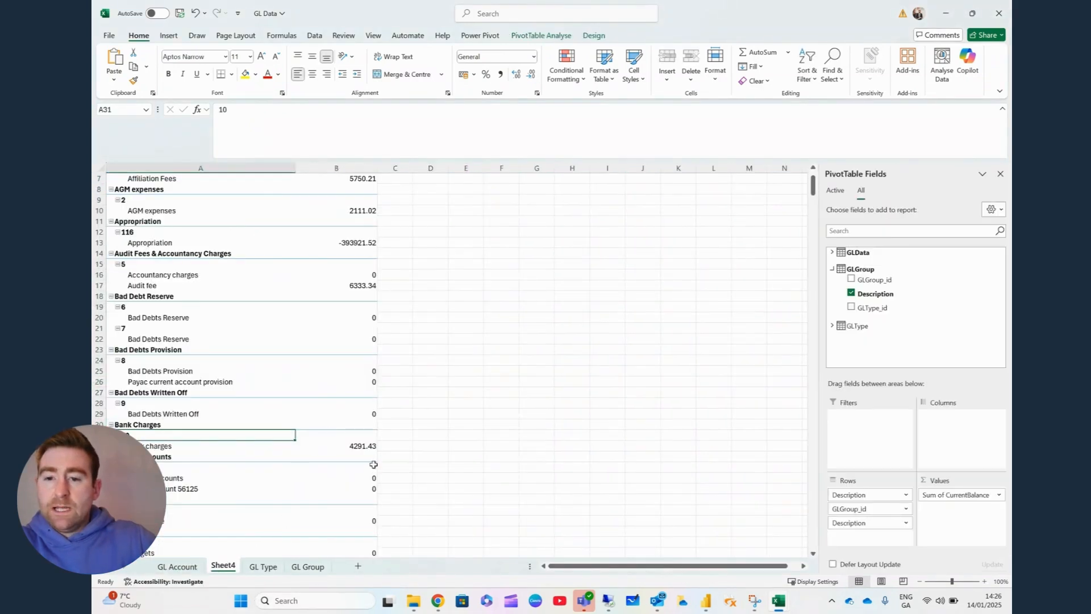
left_click(152, 448)
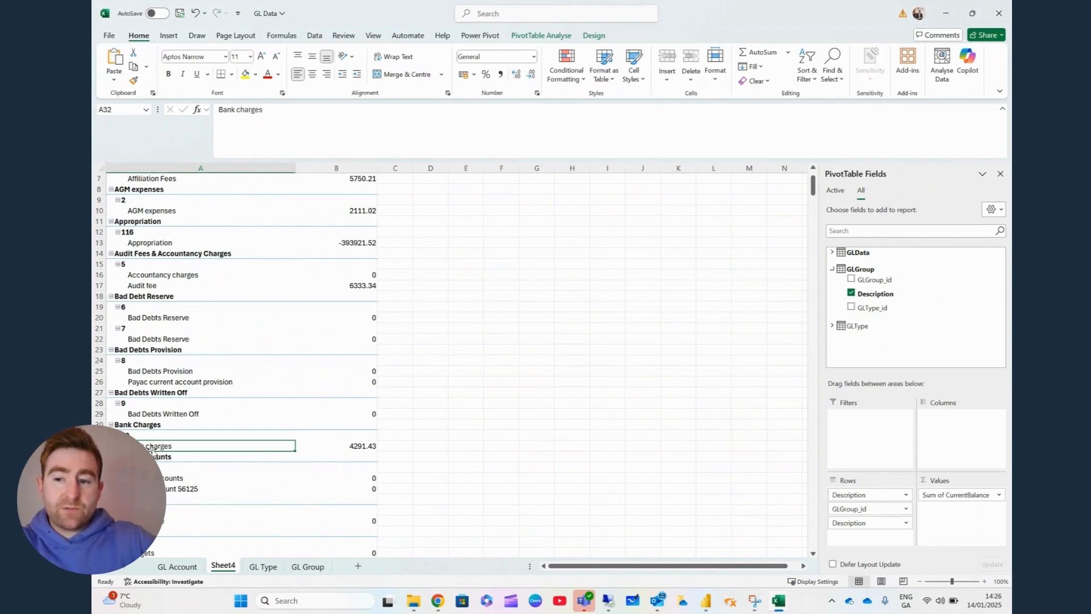
left_click(142, 421)
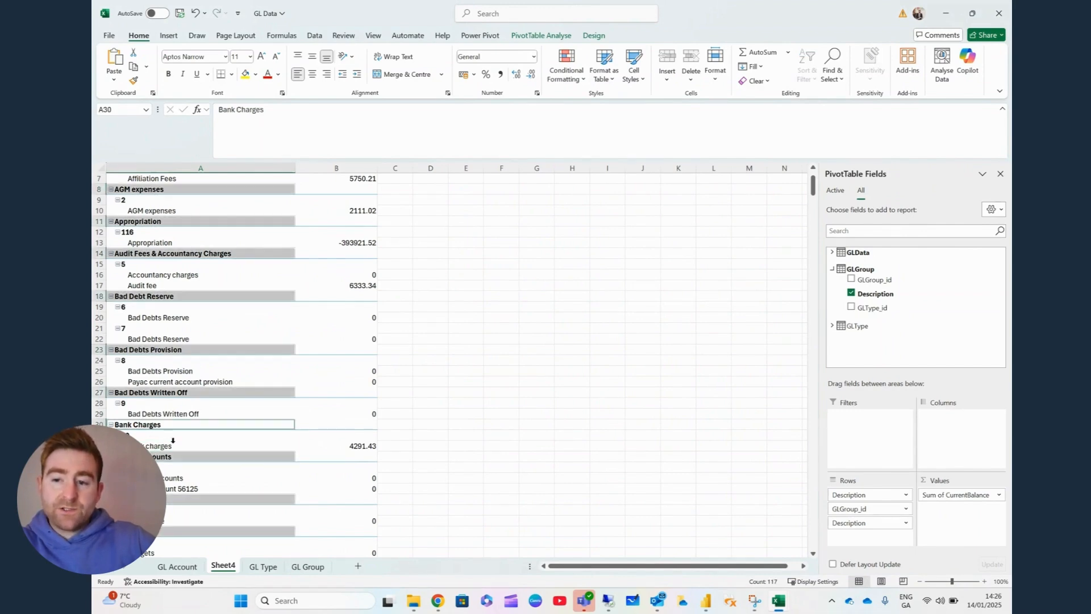
left_click(161, 436)
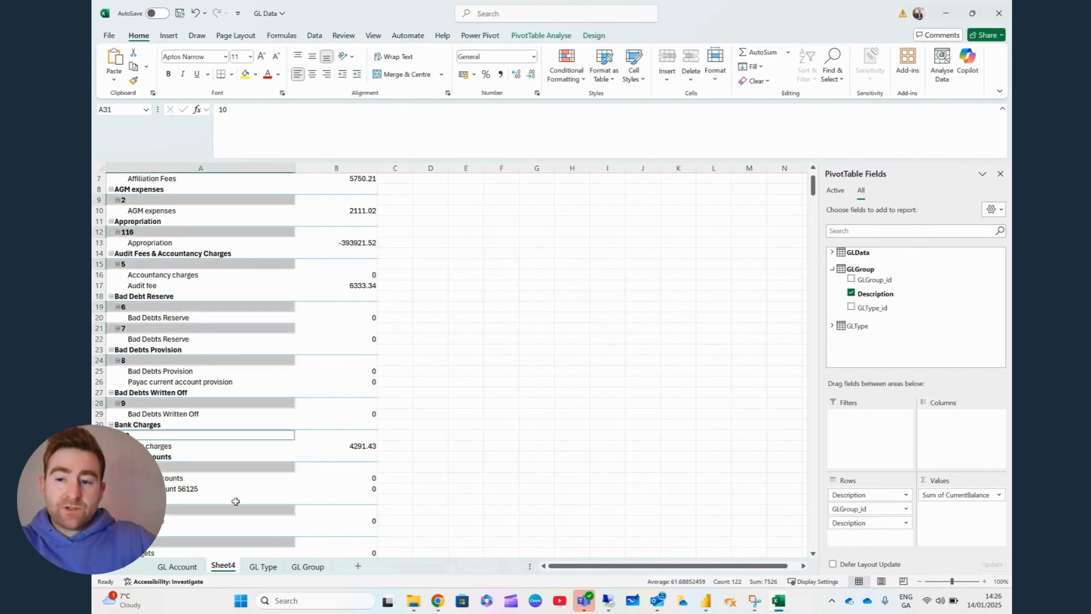
Step: Filter the GLGroup table on the GL Group sheet to GLGroup_id 10 and check its description
left_click(308, 567)
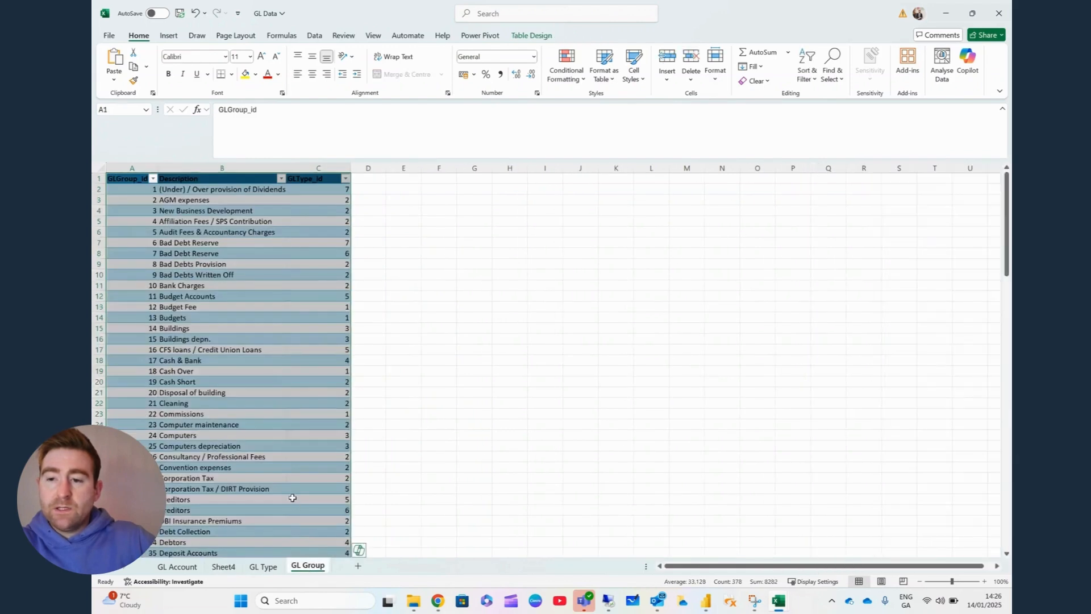
left_click(152, 179)
left_click(185, 311)
type("10")
left_click(167, 323)
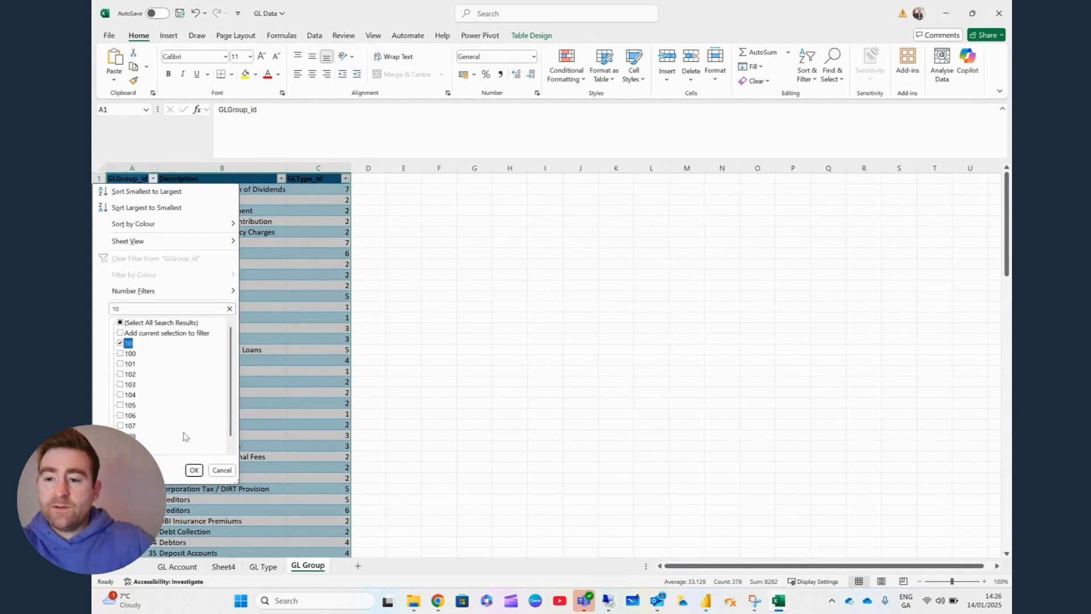
left_click(194, 470)
left_click(368, 264)
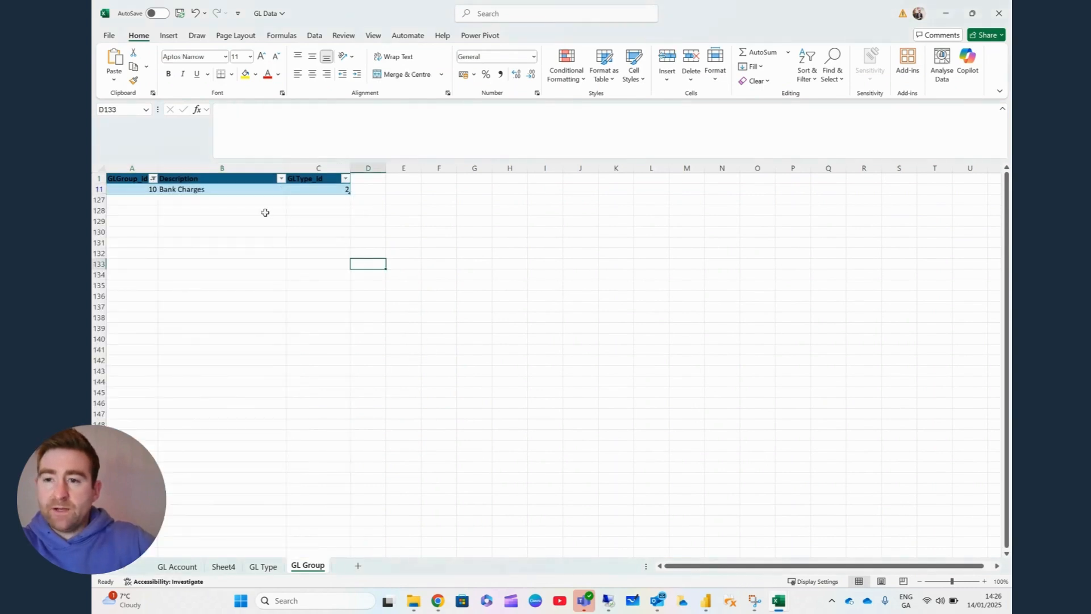
left_click(194, 189)
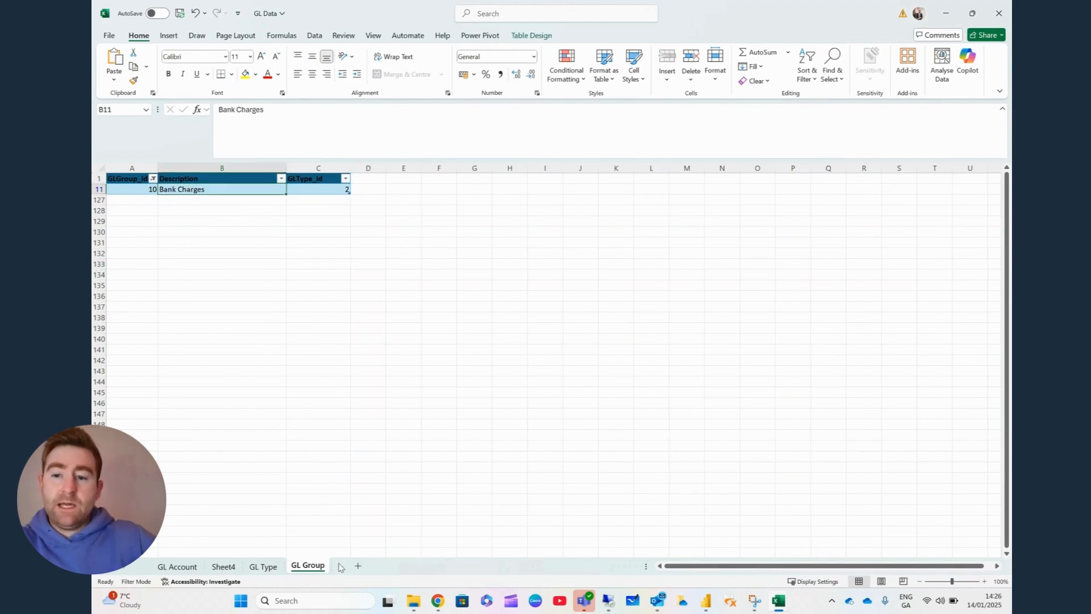
Step: Compare the filtered GL Account record with the PivotTable and locate group 14 under Buildings
left_click(180, 567)
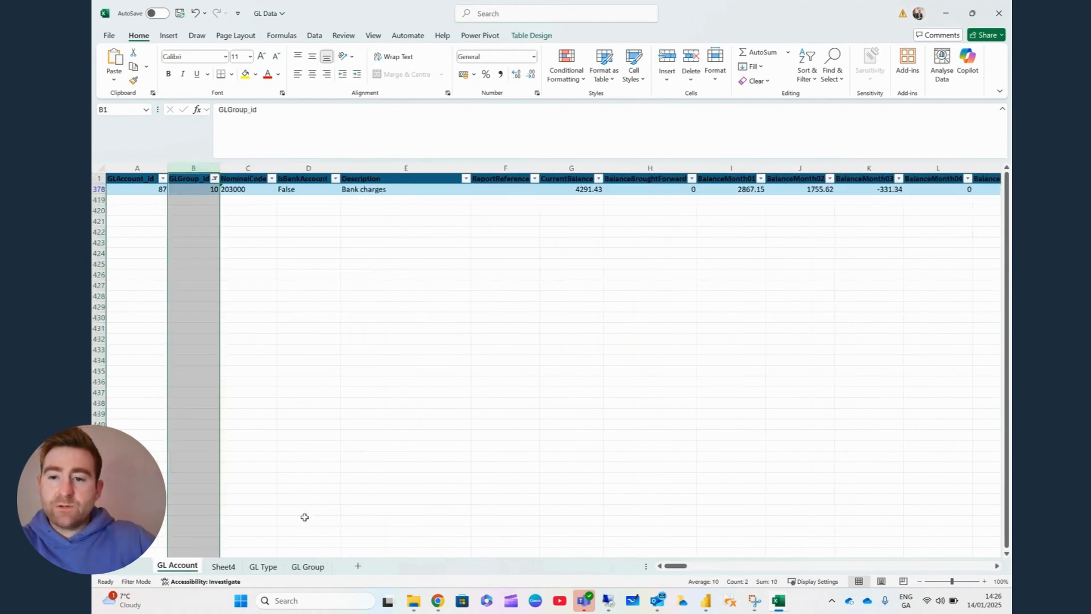
left_click(223, 567)
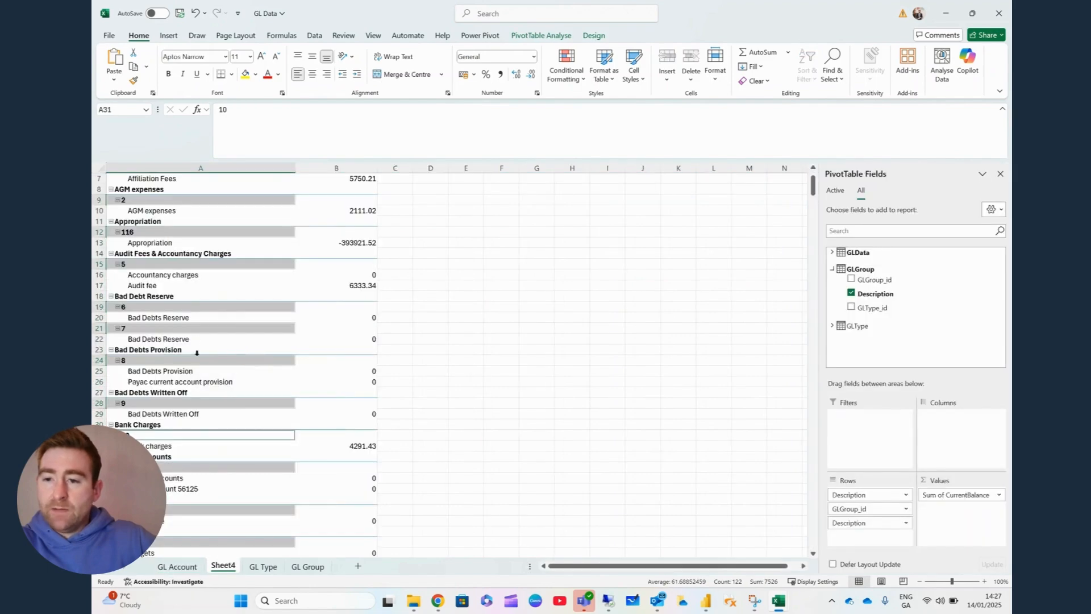
scroll(207, 334, "down", 6)
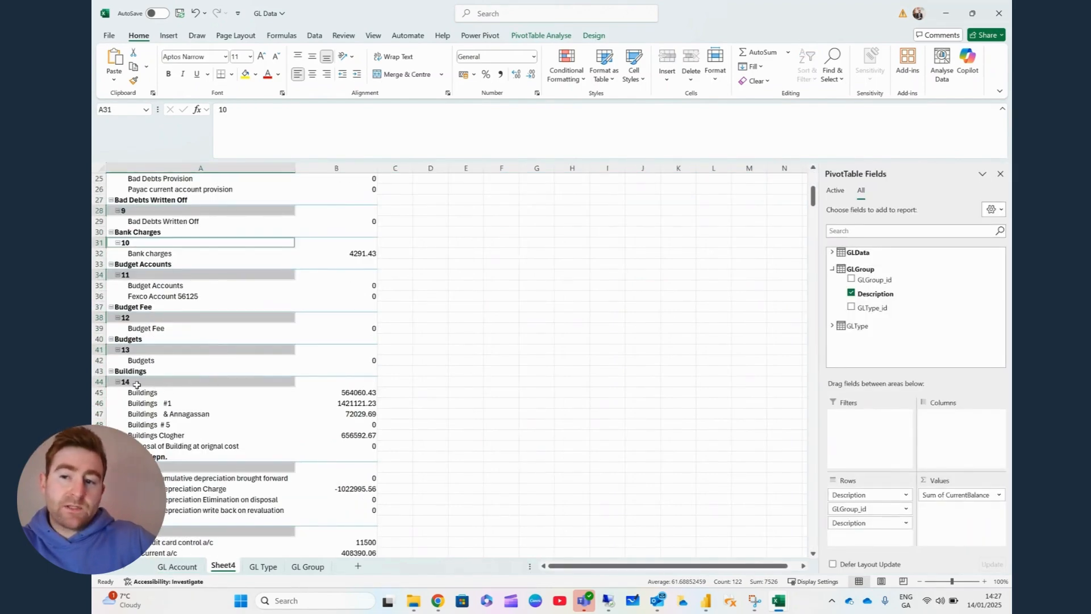
Step: Change the GL Group sheet's GLGroup_id filter from 10 to 14 and return to the PivotTable on Sheet4
left_click(308, 567)
left_click(152, 178)
left_click(128, 426)
scroll(147, 426, "down", 1)
left_click(121, 435)
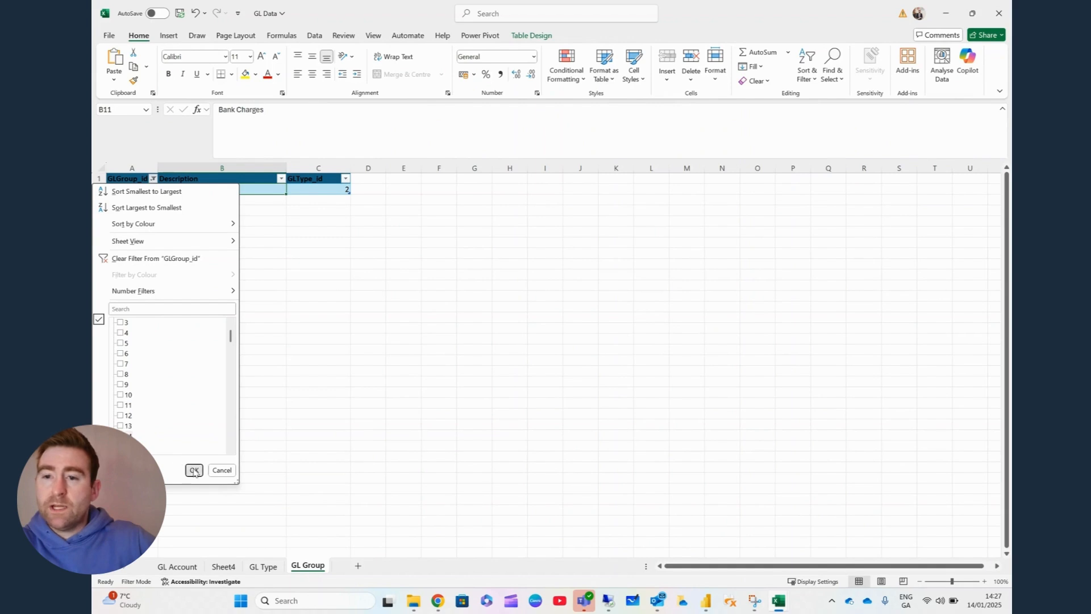
left_click(194, 470)
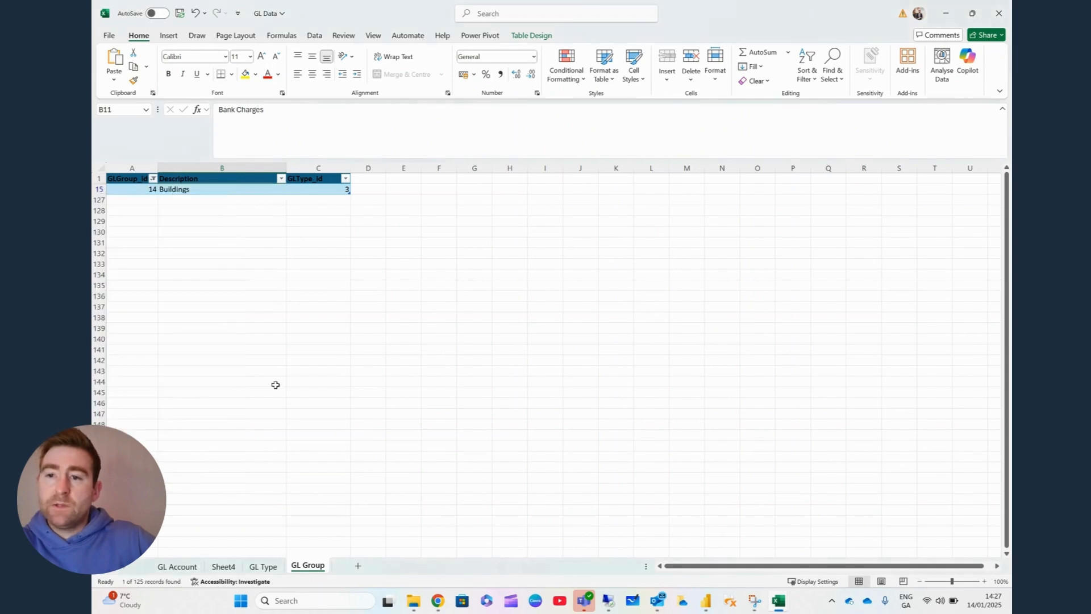
left_click(223, 567)
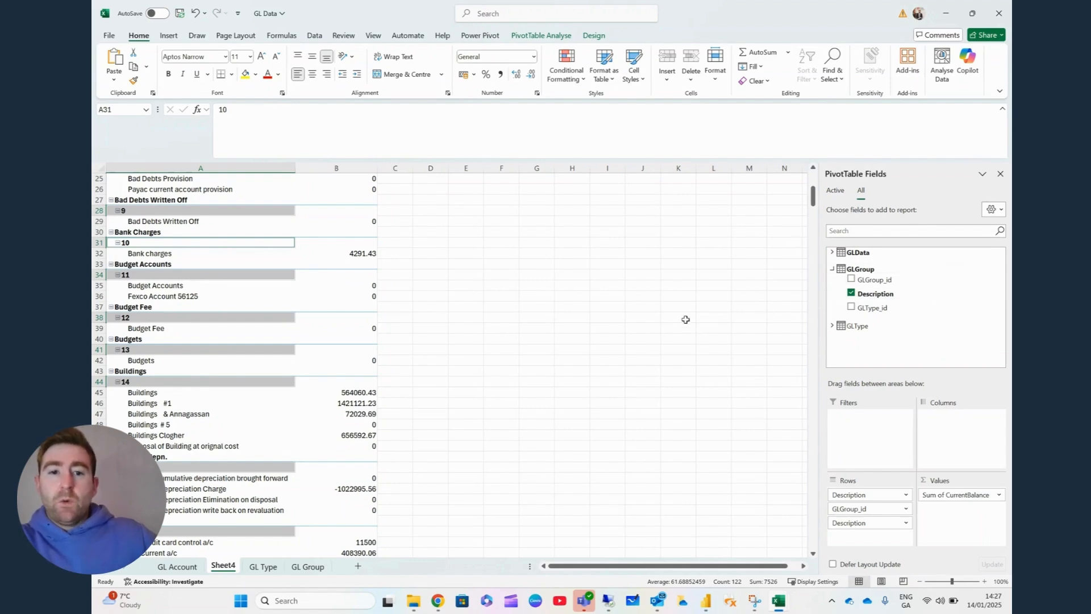
Step: Permanently delete the PivotTable sheet Sheet4 from the workbook and return to the GL Group sheet
mouse_move(781, 606)
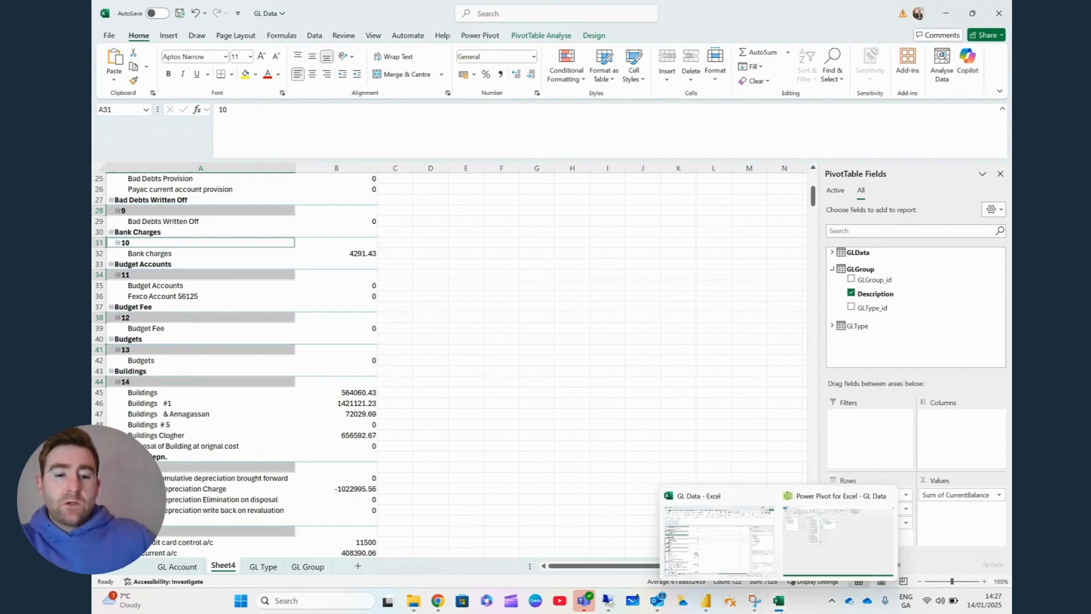
left_click(728, 567)
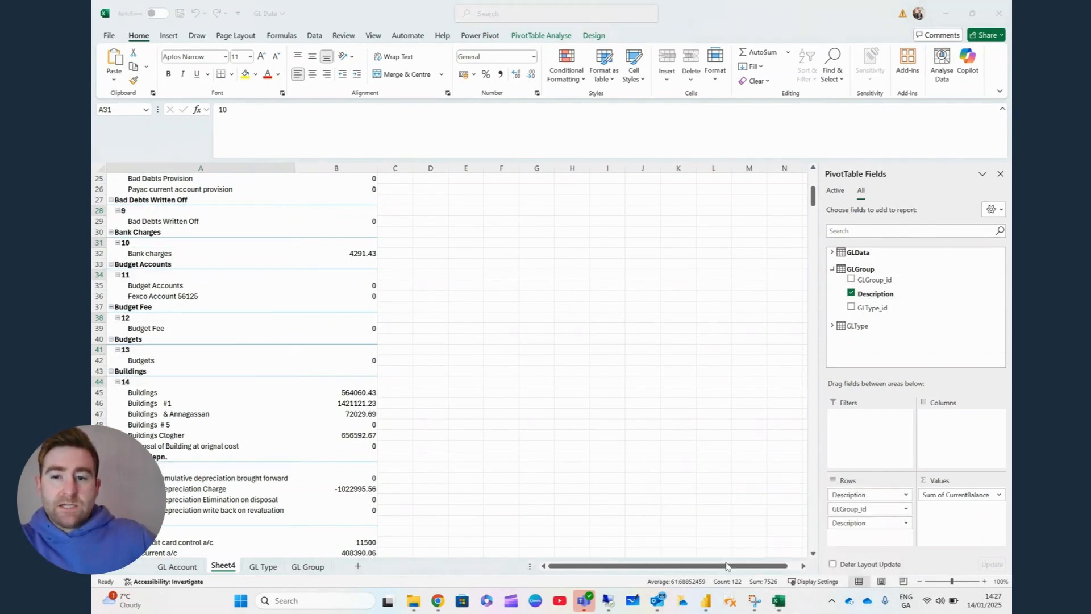
right_click(230, 572)
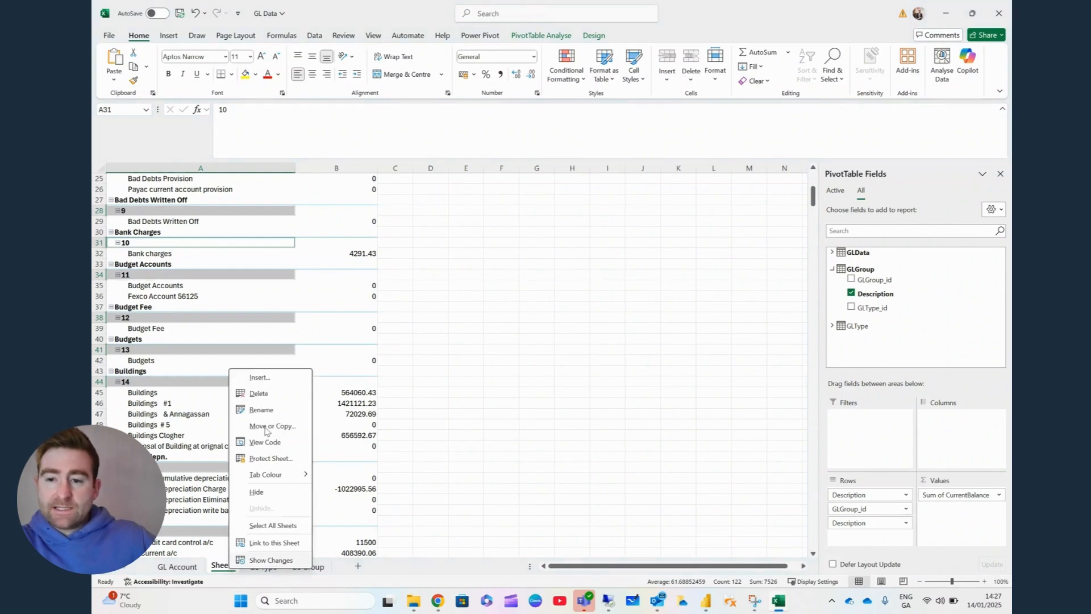
left_click(266, 395)
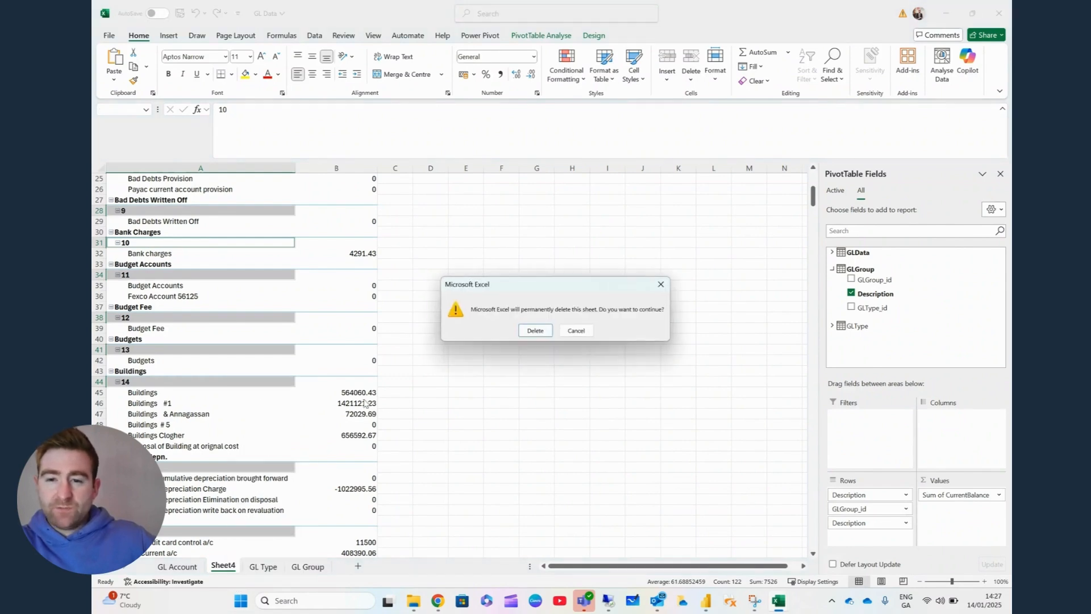
left_click(535, 332)
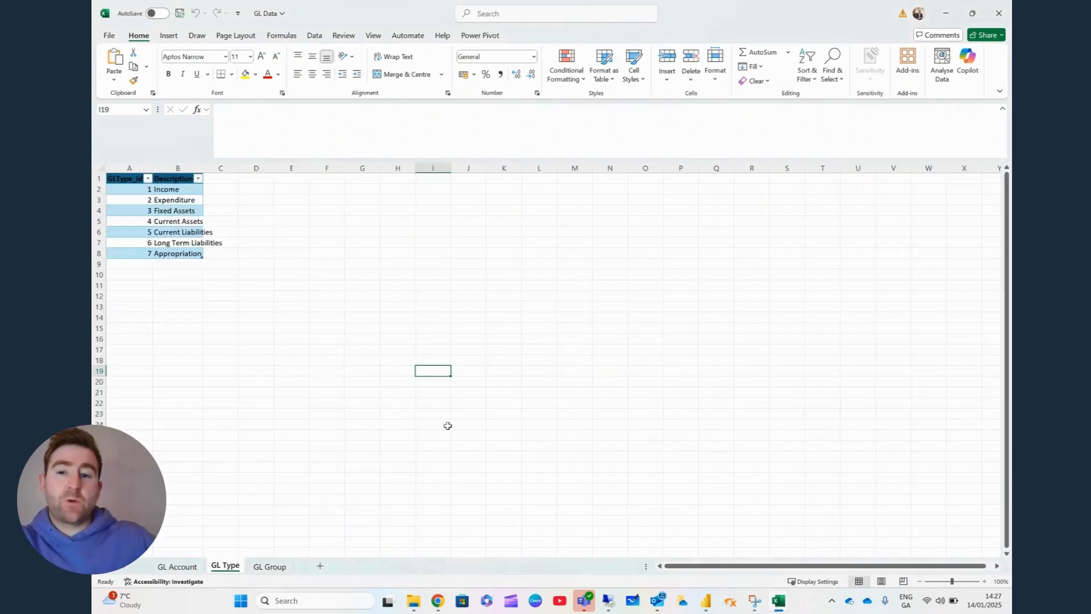
left_click(187, 567)
left_click(275, 568)
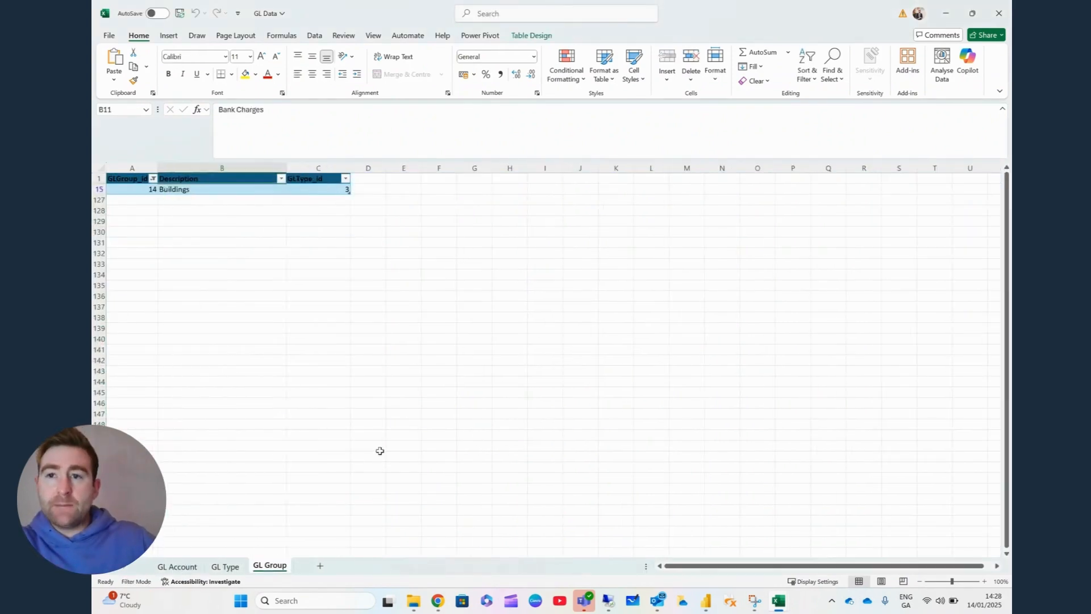
left_click(108, 36)
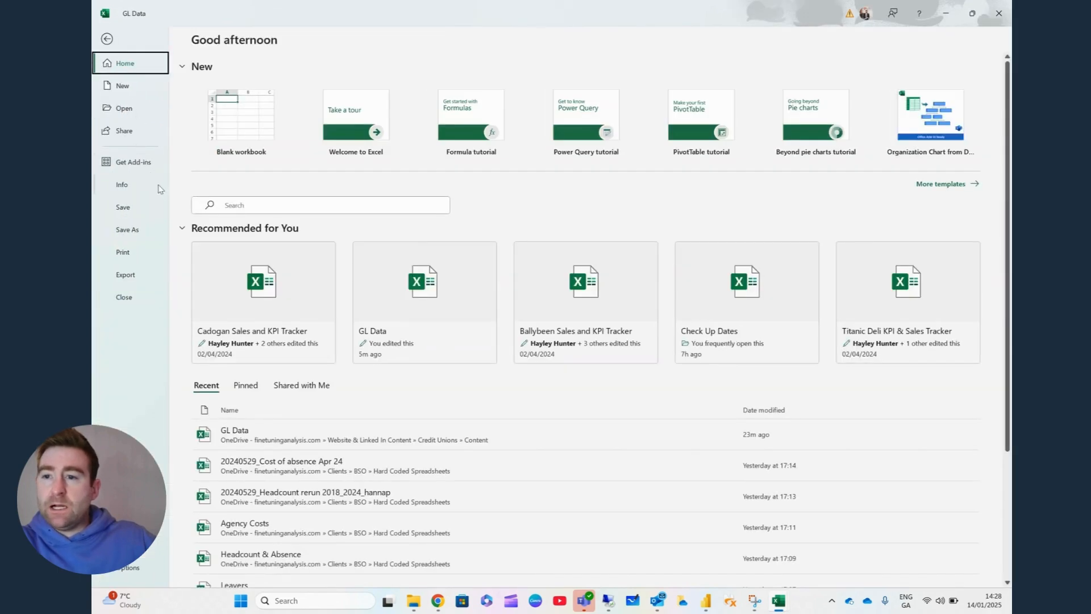
left_click(108, 40)
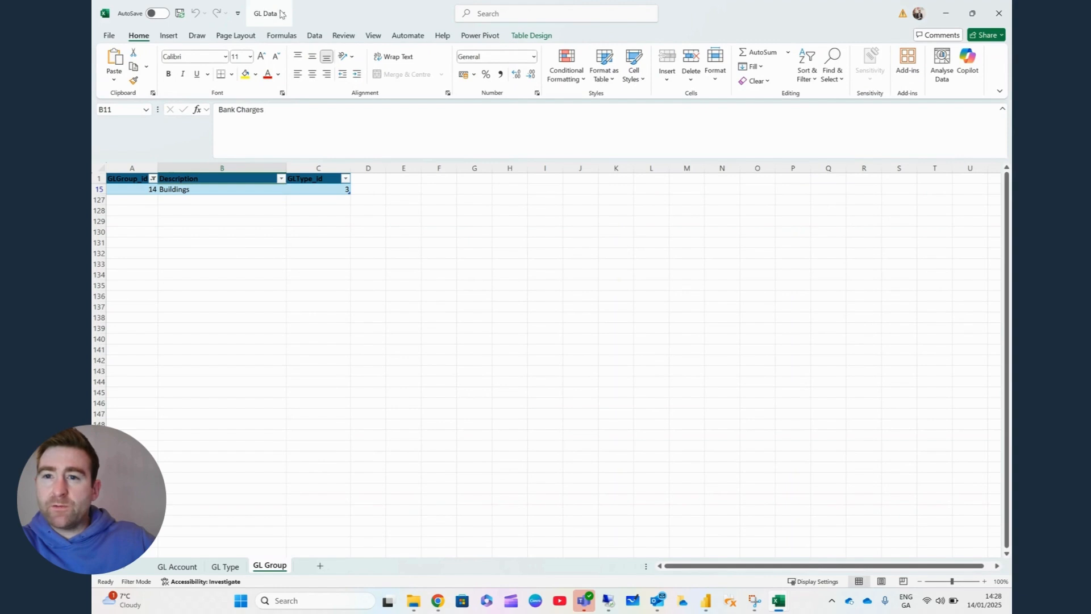
left_click(267, 13)
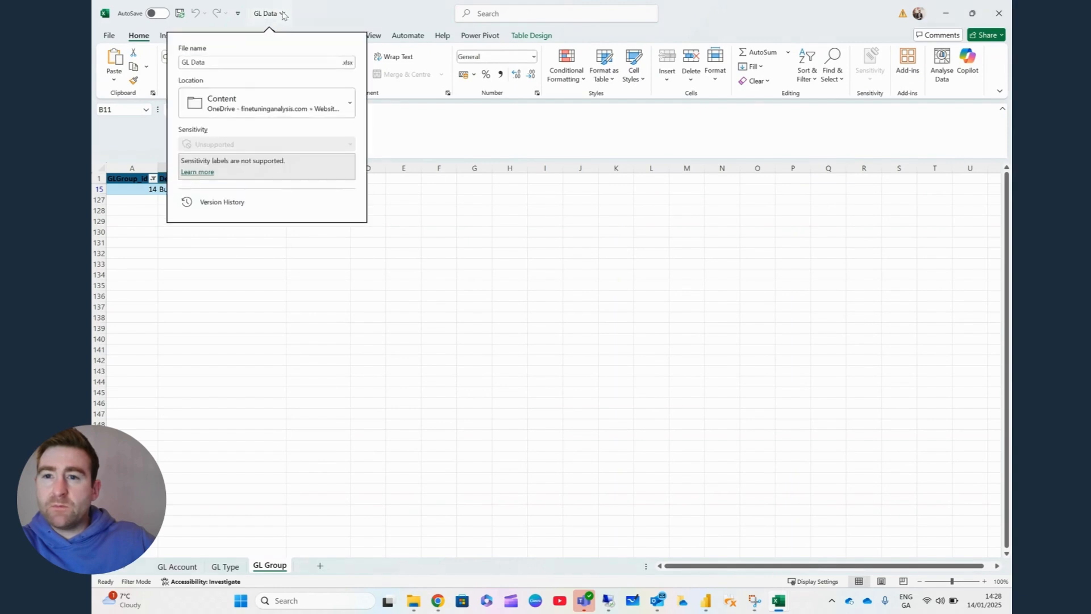
left_click(291, 110)
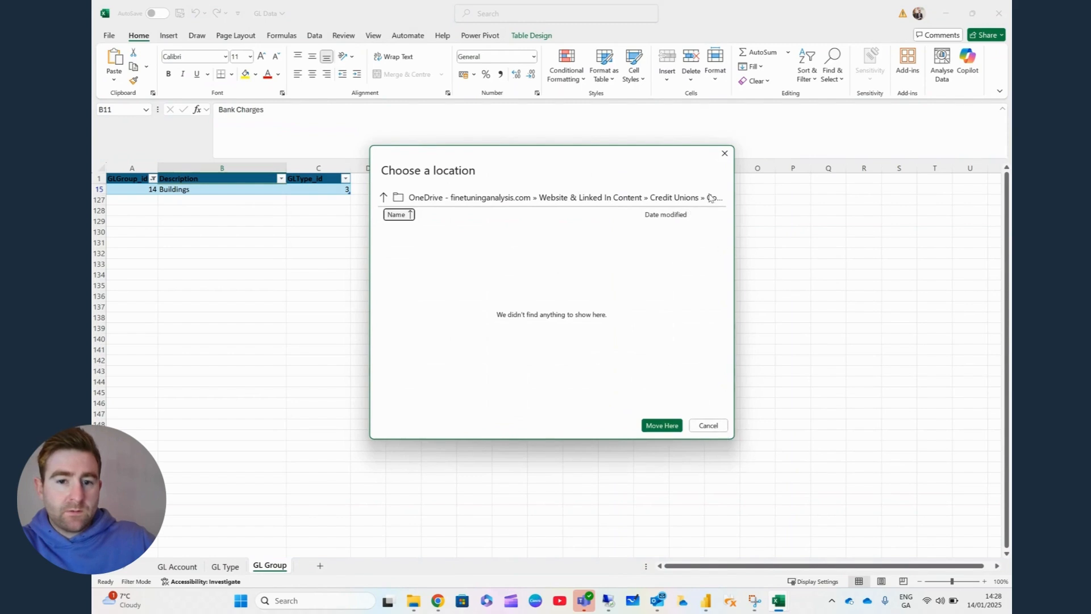
left_click(708, 427)
left_click(471, 432)
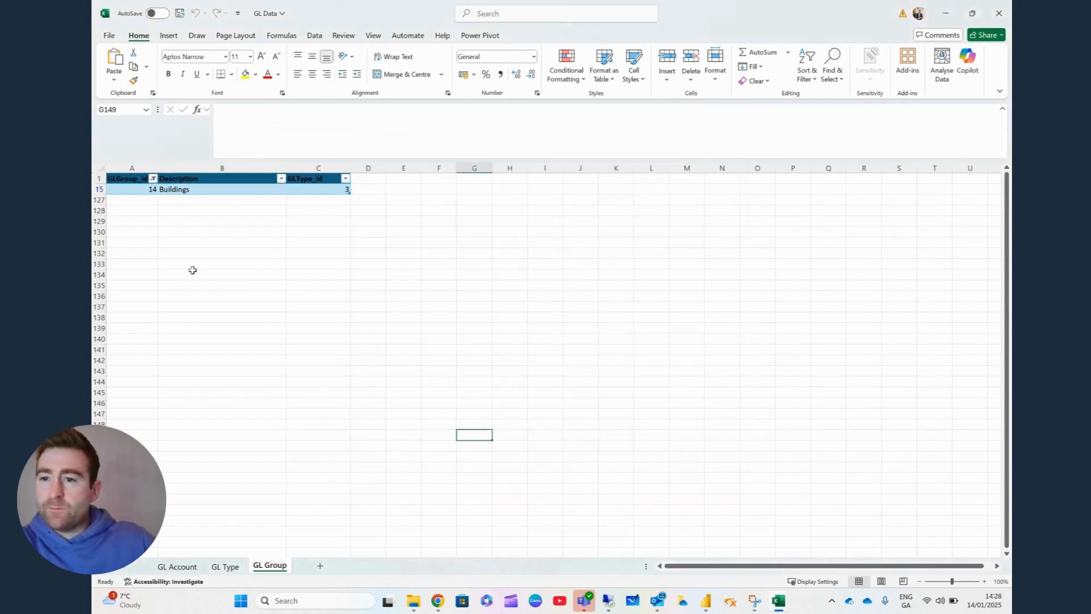
Step: Save a copy of the workbook as GL Data in Excel Workbook format on the Desktop and close it
left_click(109, 35)
left_click(131, 229)
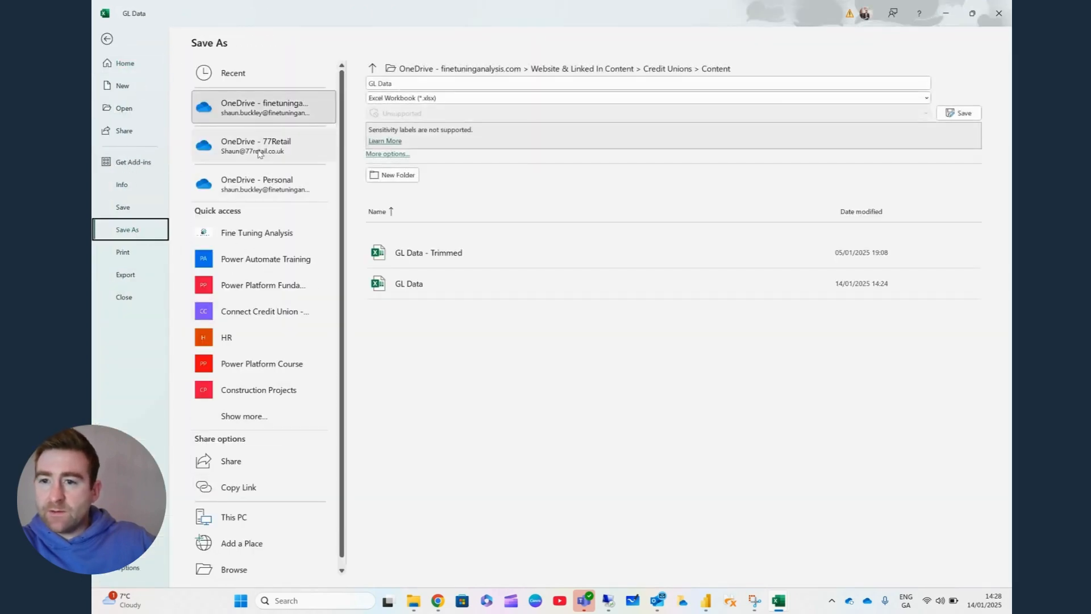
left_click(242, 566)
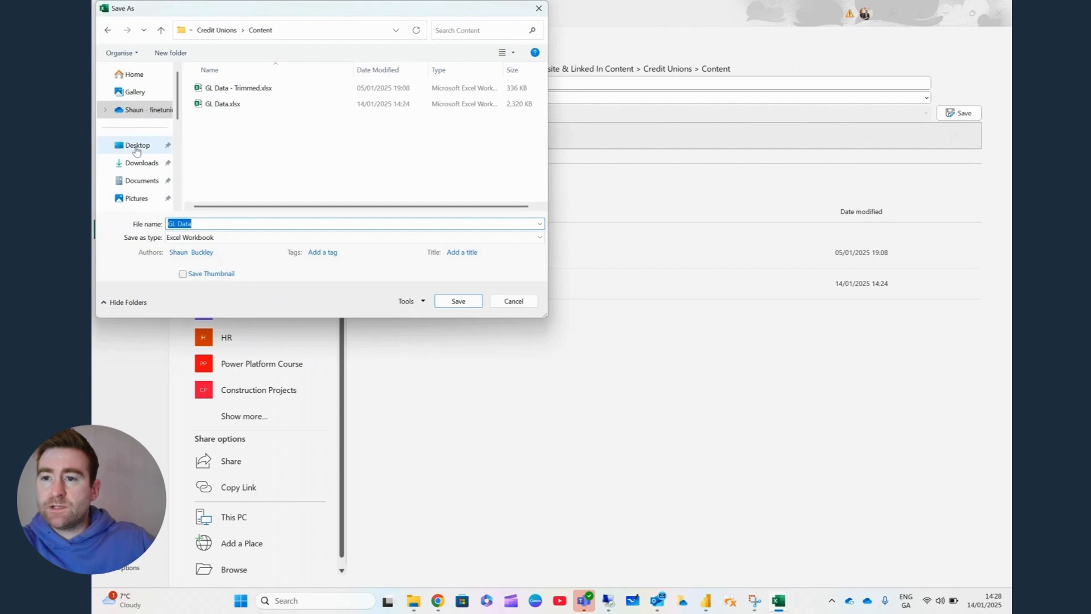
left_click(458, 301)
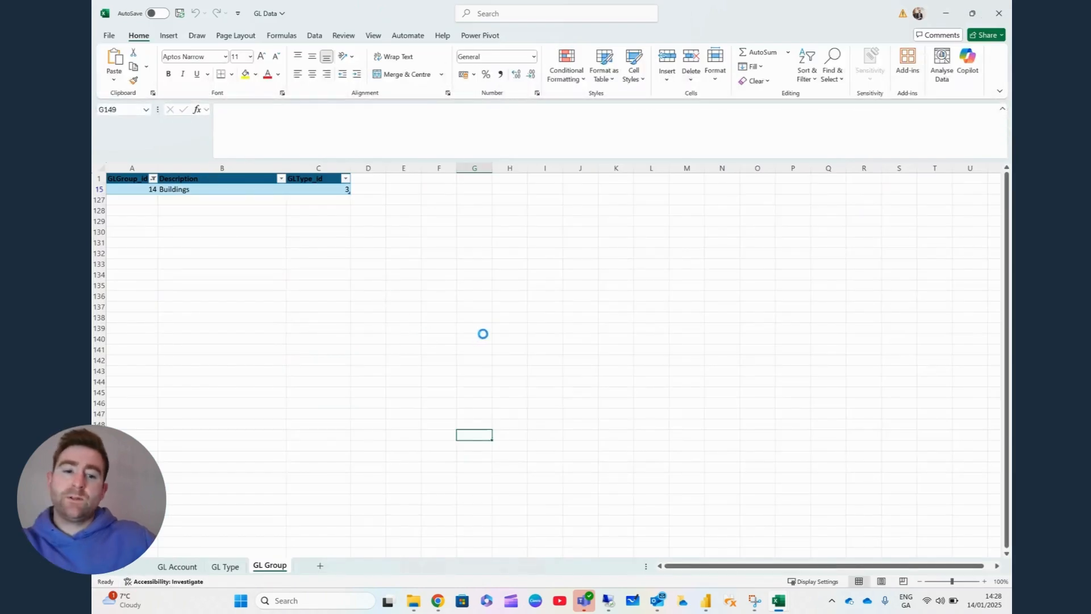
left_click(594, 331)
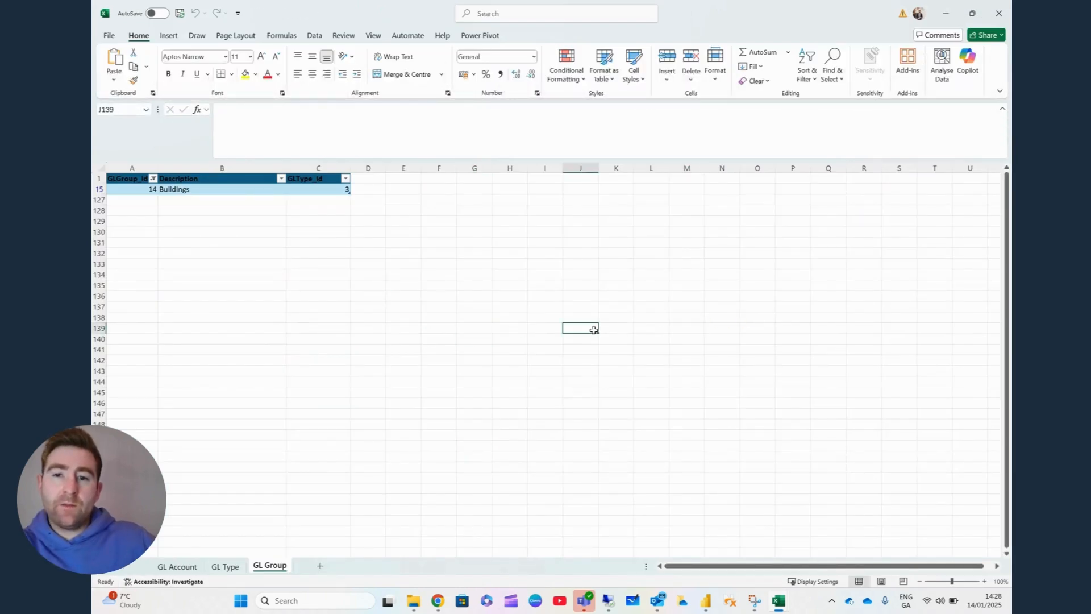
left_click(1001, 12)
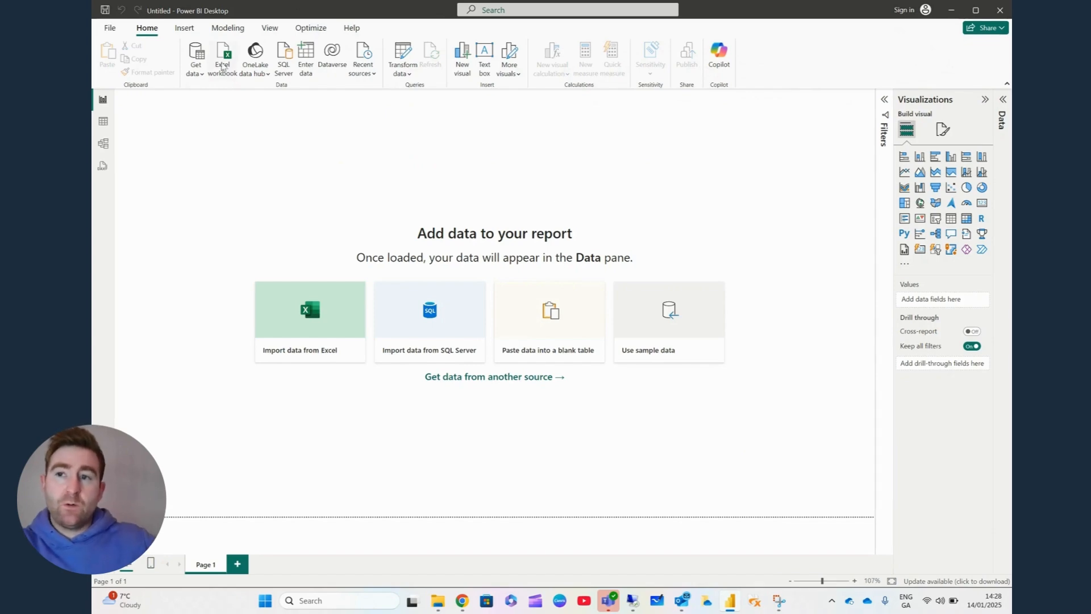
Step: In Power BI Desktop, review the current file's Data Load options for importing and autodetecting relationships, leaving them unchanged
left_click(110, 30)
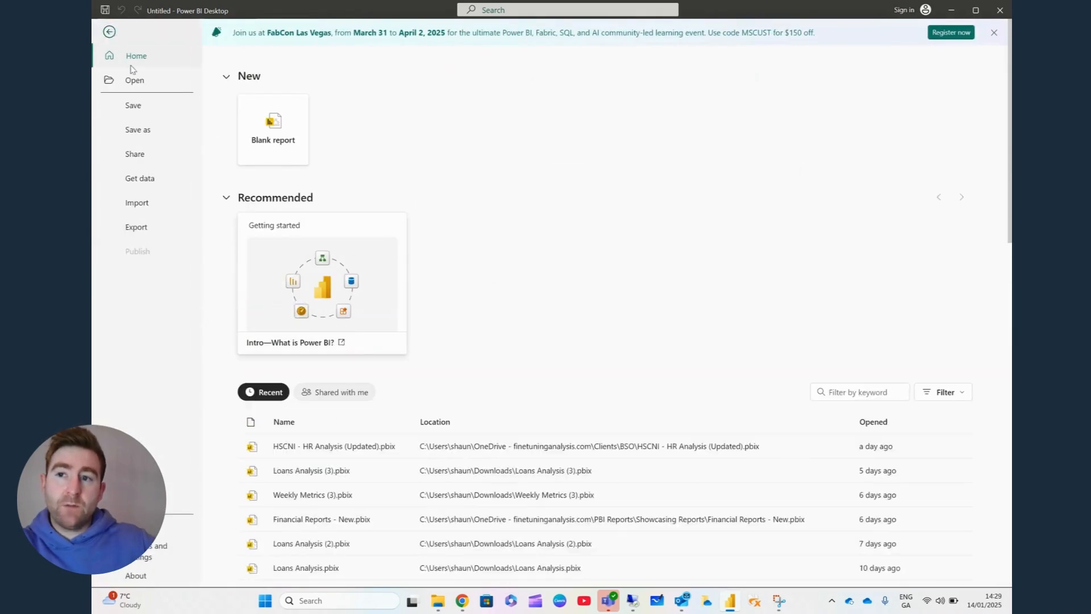
left_click(155, 555)
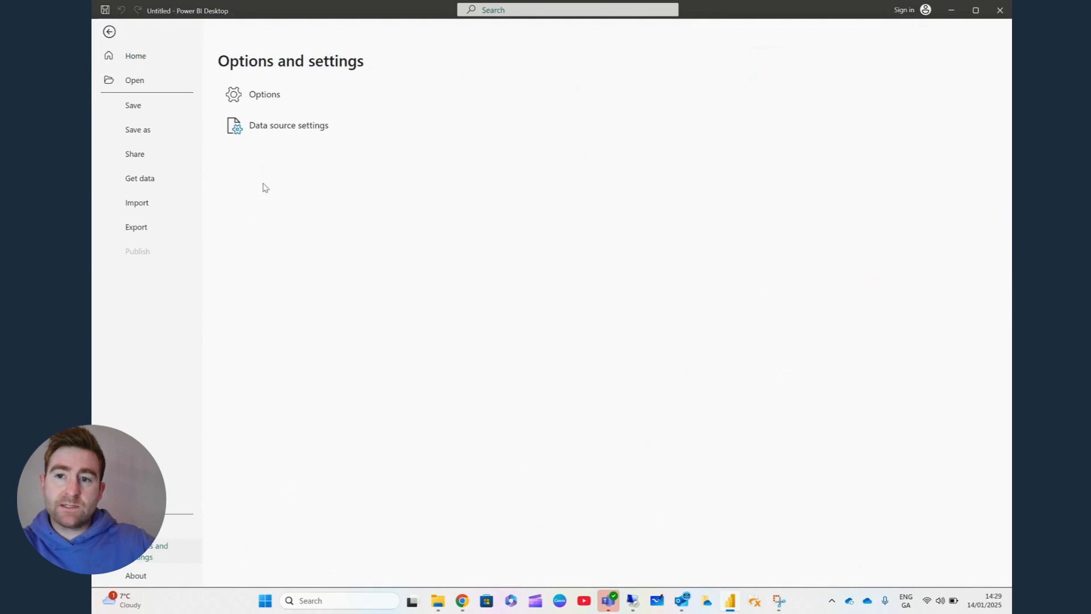
left_click(265, 95)
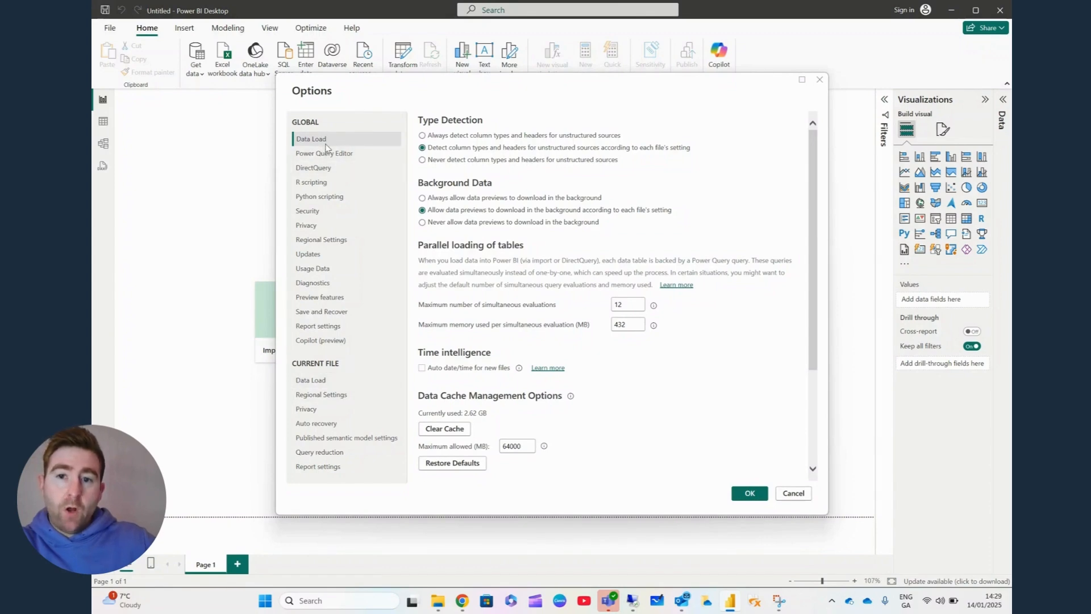
left_click(336, 381)
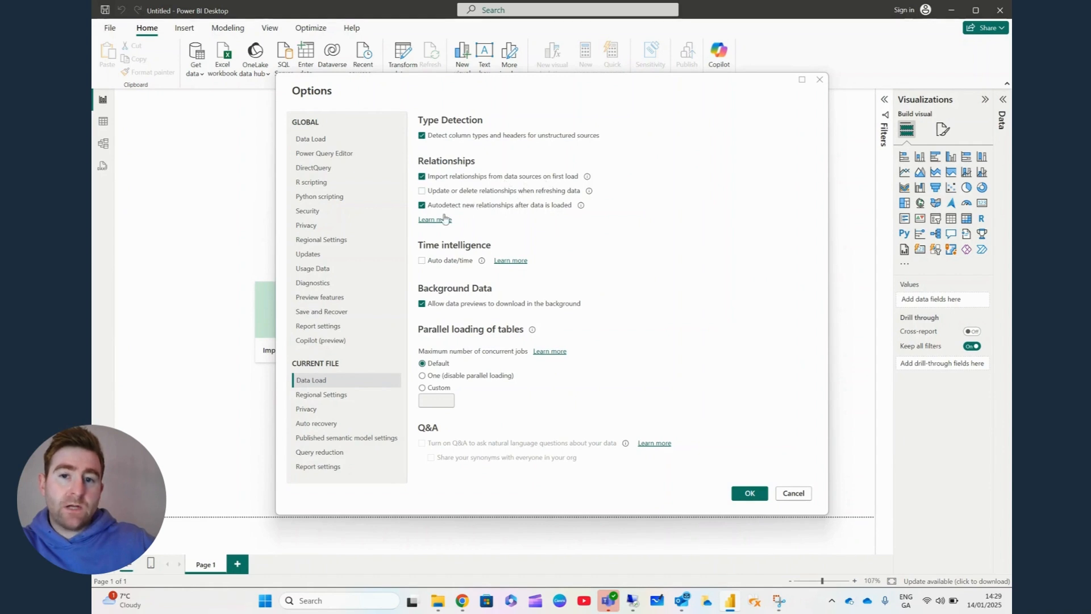
mouse_move(581, 207)
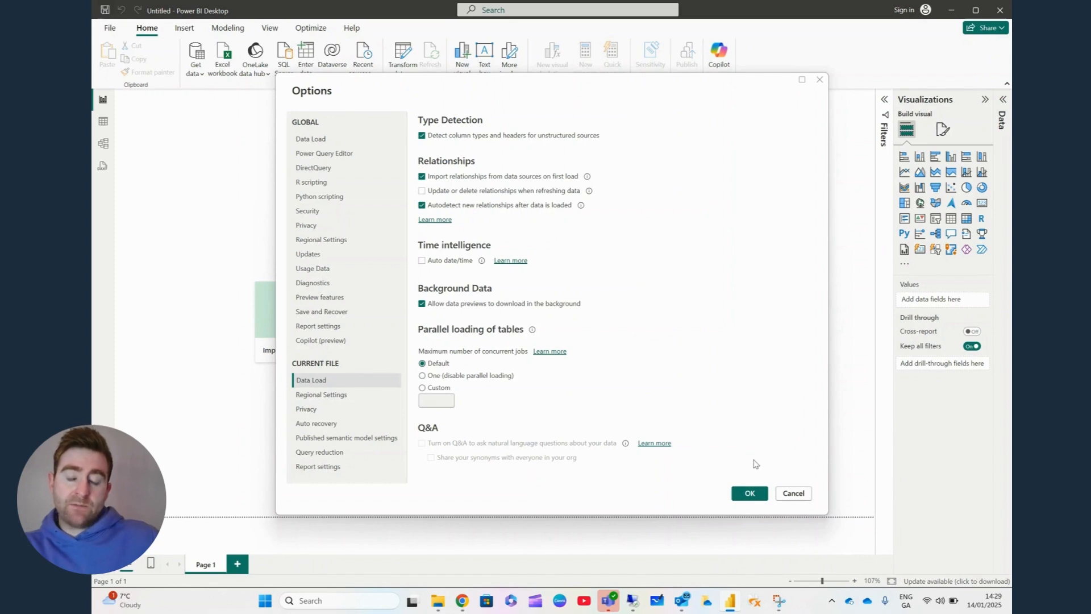
left_click(784, 498)
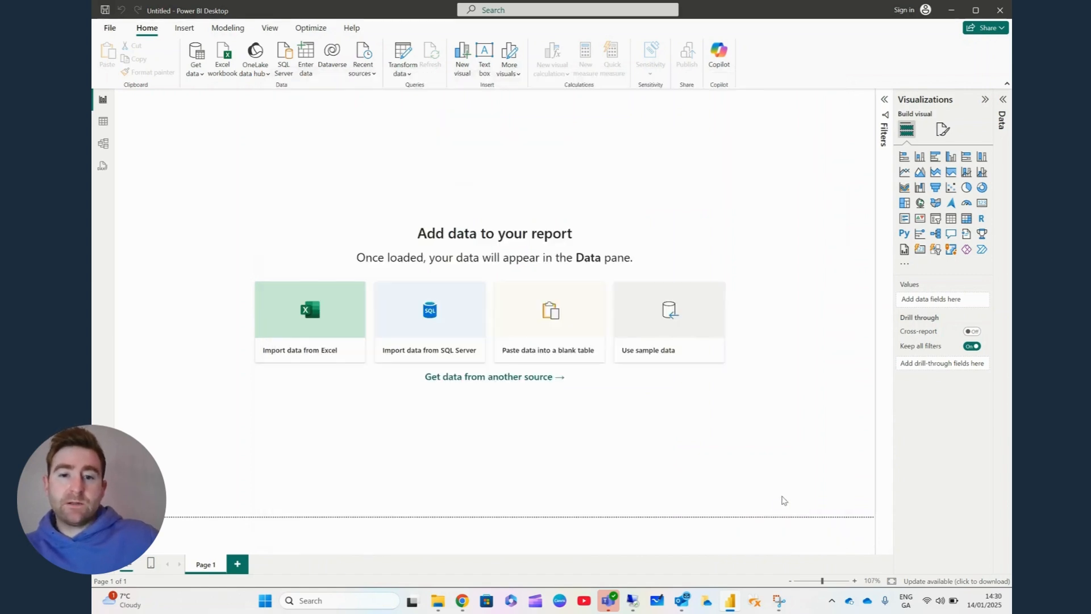
Step: Connect to the GL Data Excel workbook on the Desktop as a data source
left_click(197, 69)
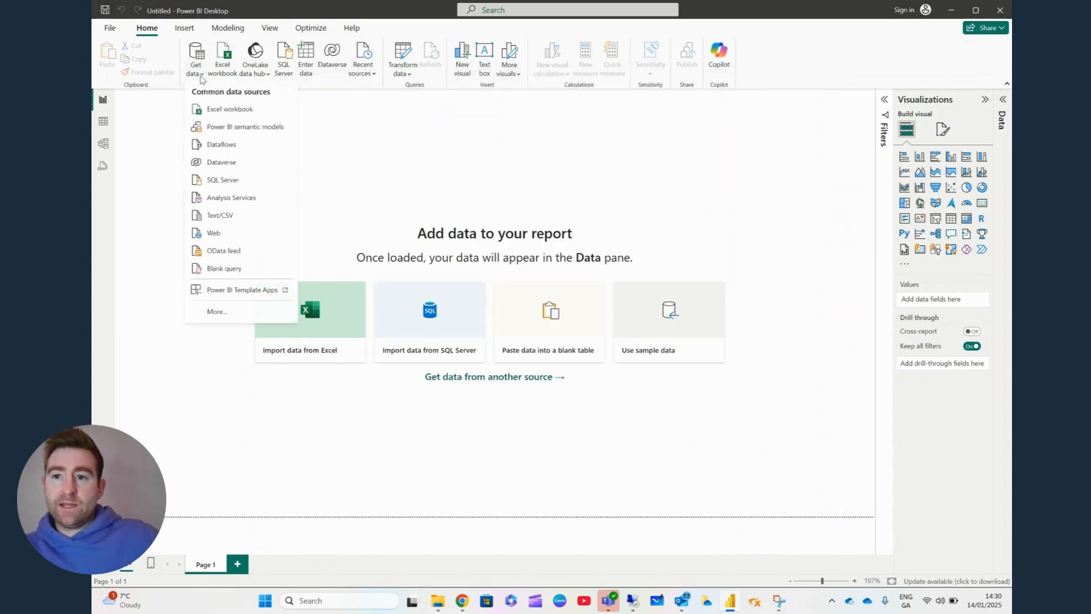
left_click(230, 109)
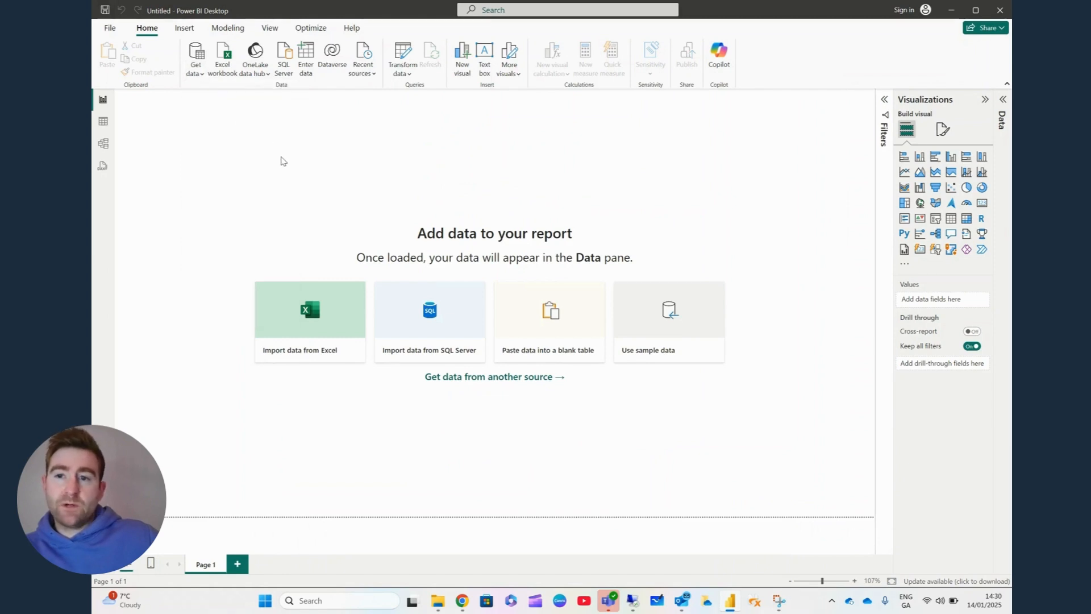
left_click(139, 147)
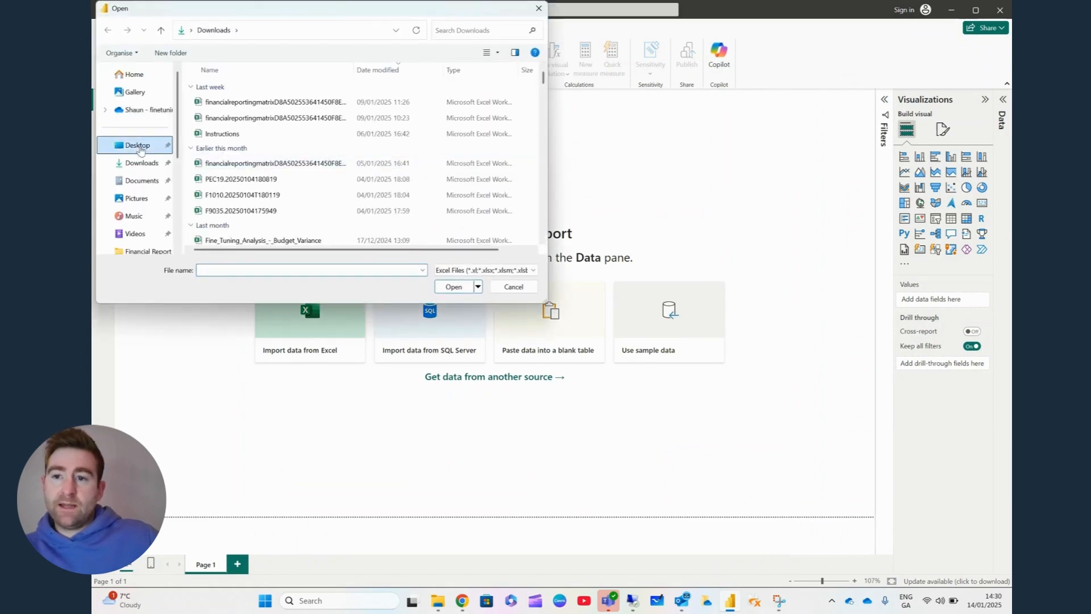
double_click(235, 123)
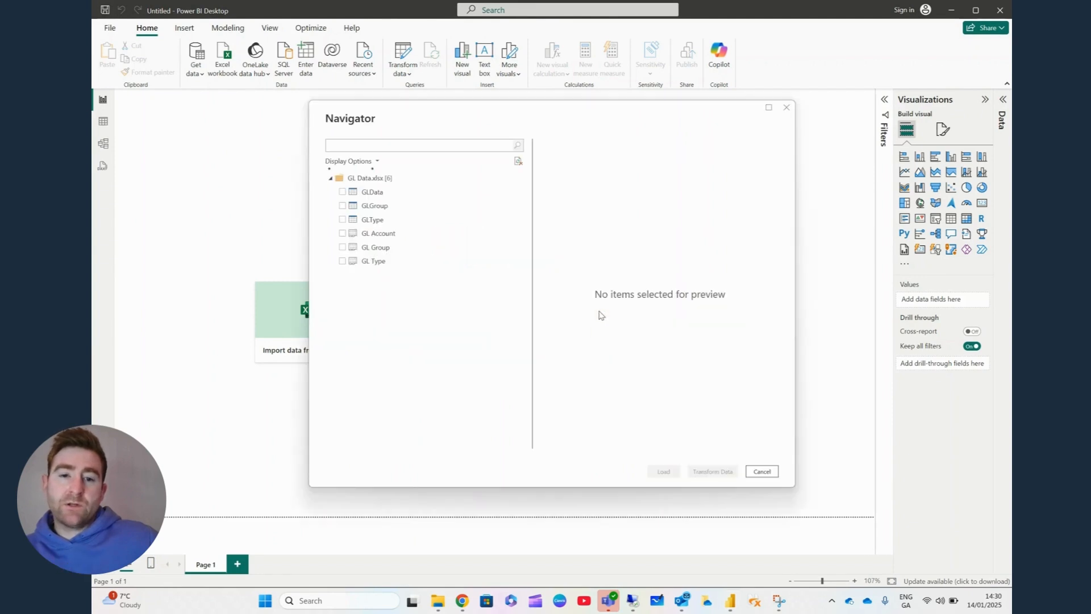
Step: Select the GLData, GLGroup and GLType tables from GL Data.xlsx and load them into the report
left_click(342, 192)
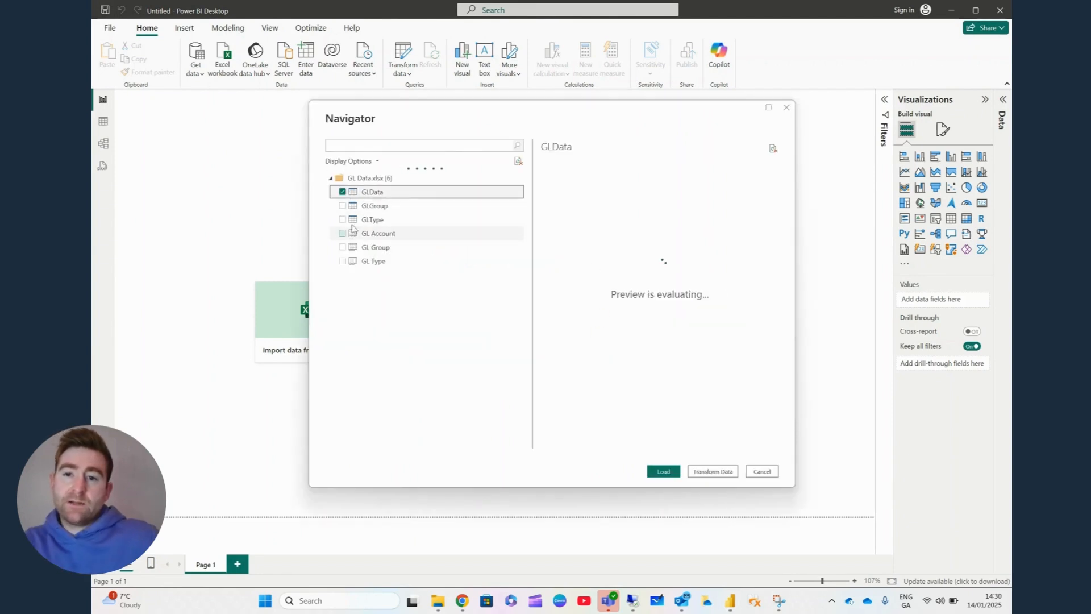
left_click(345, 207)
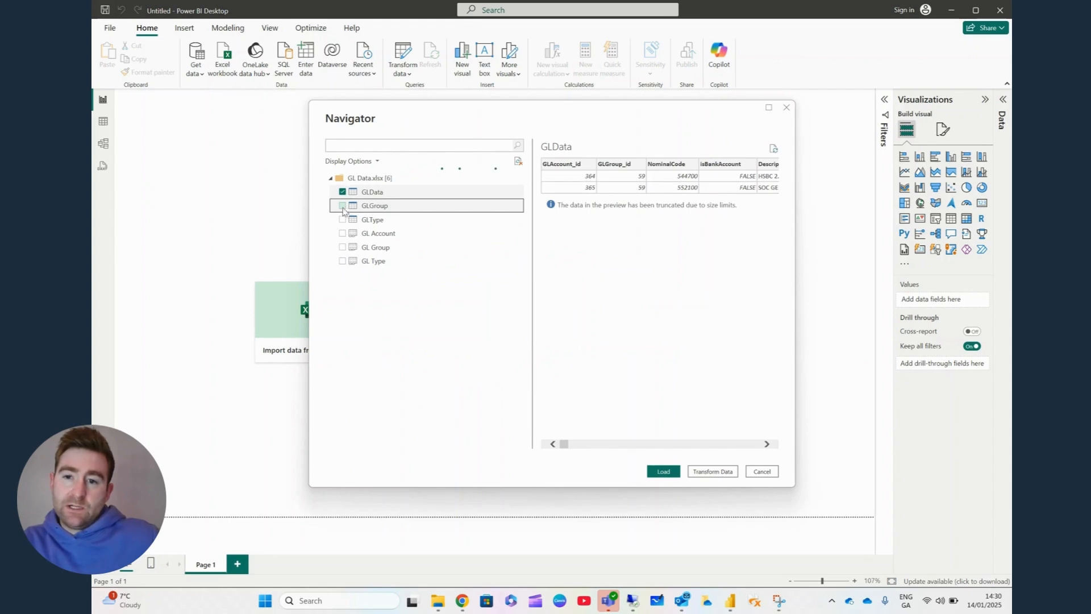
left_click(342, 220)
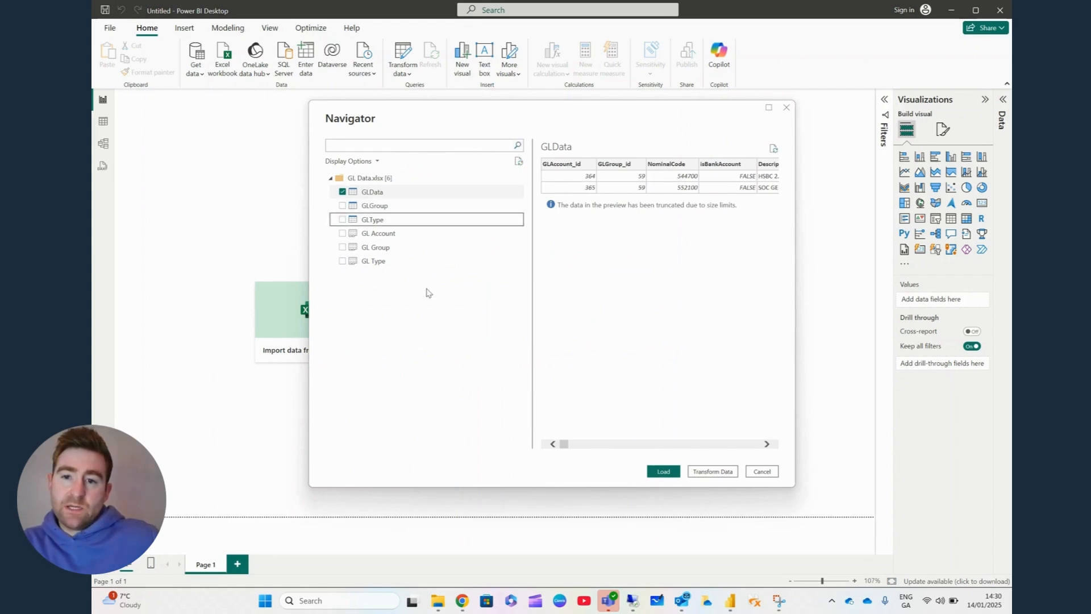
left_click(342, 206)
left_click(345, 222)
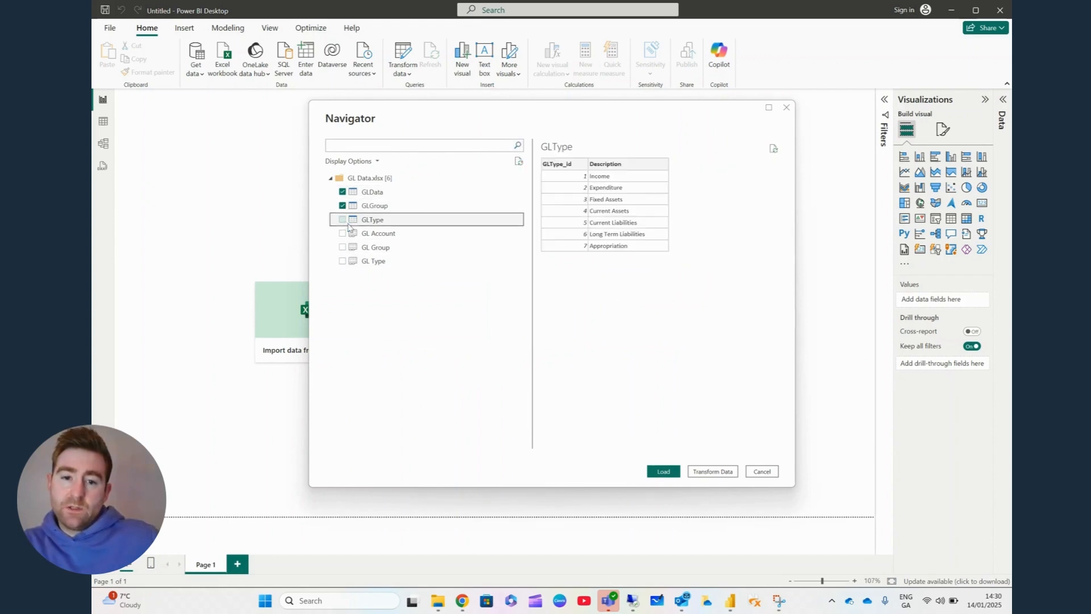
left_click(342, 221)
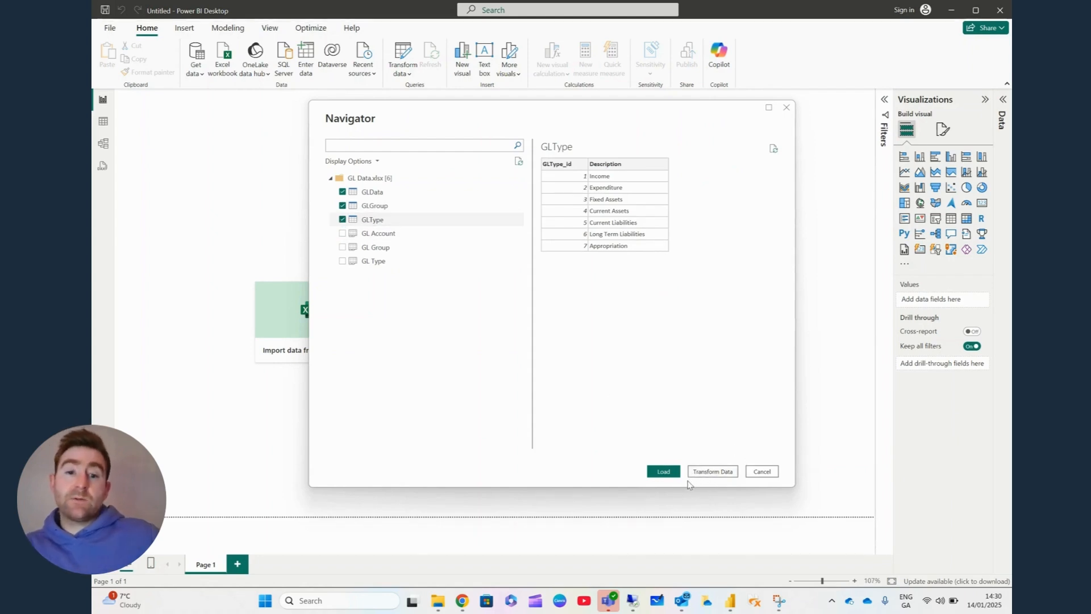
left_click(666, 472)
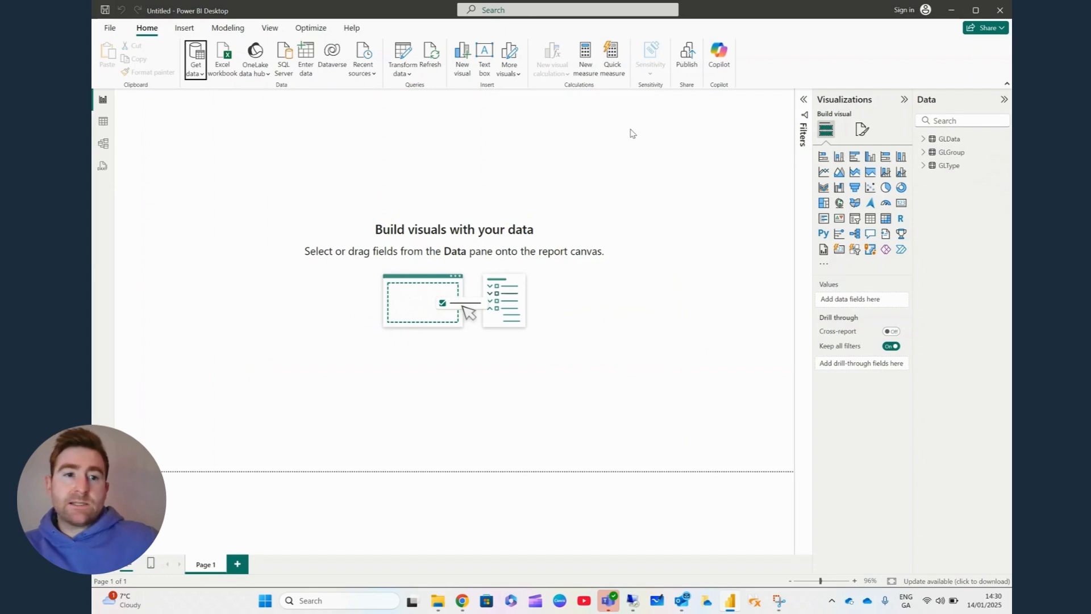
Step: Browse the GLData field list with the Data pane widened, and inspect the table's columns in Table view
left_click(924, 140)
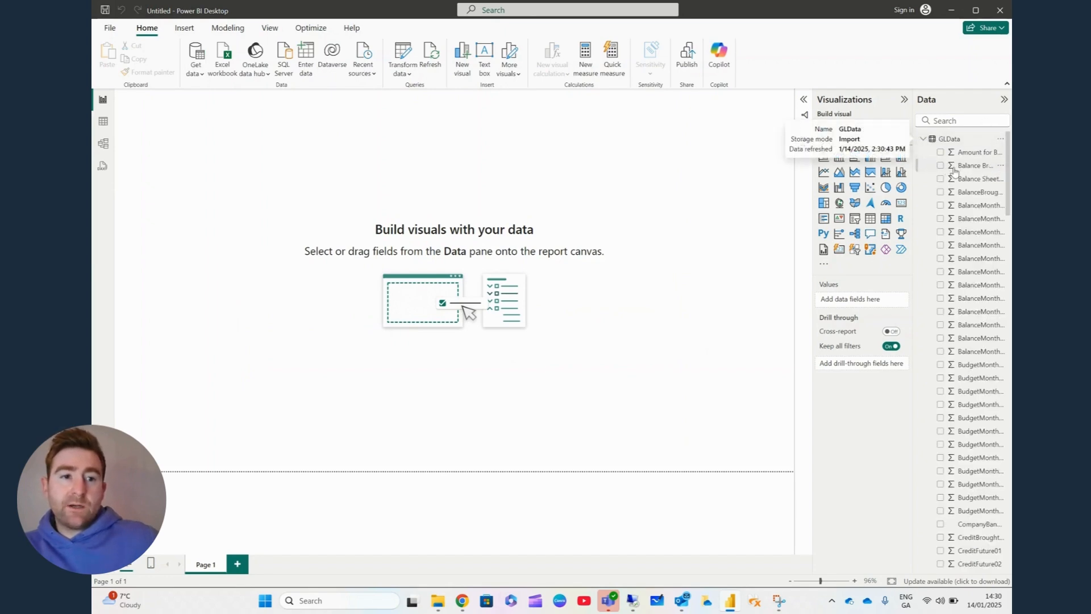
scroll(1009, 166, "down", 1)
left_click_drag(1010, 166, 1011, 316)
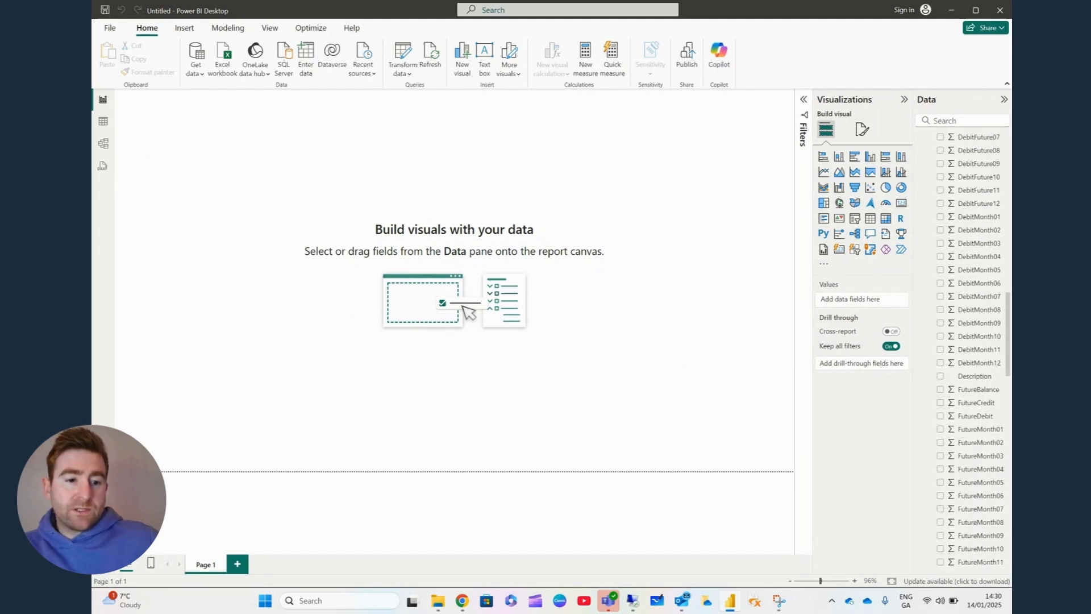
left_click_drag(916, 312, 886, 312)
scroll(966, 215, "up", 10)
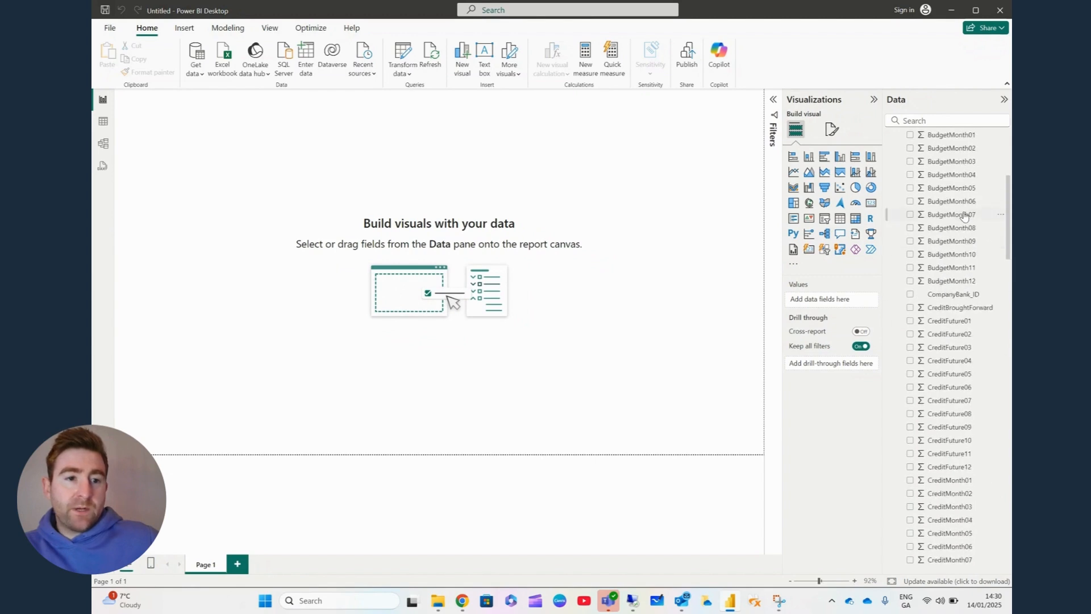
left_click(104, 123)
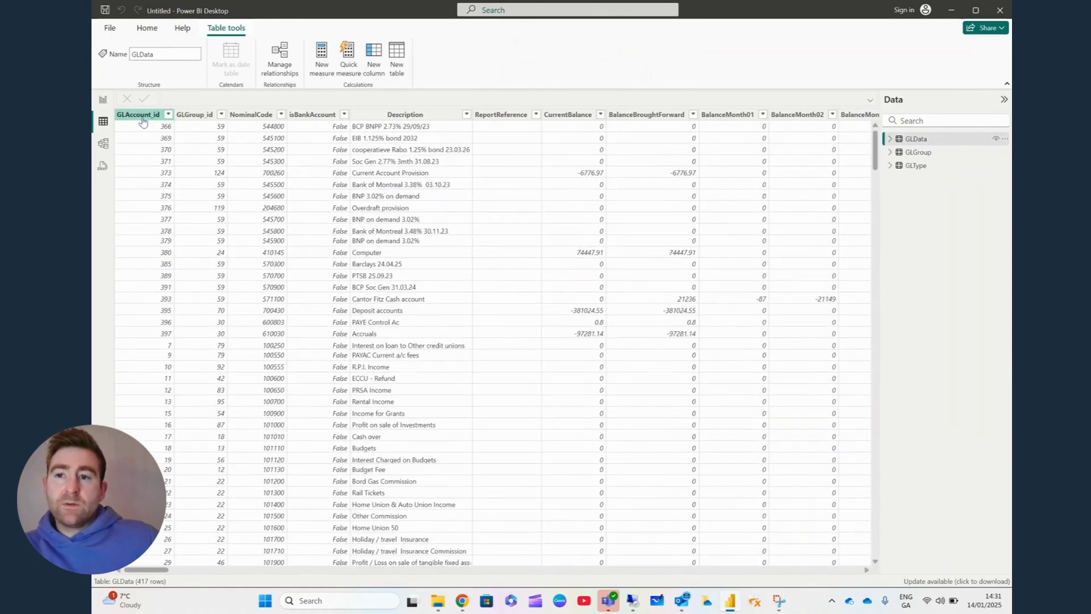
left_click(103, 99)
Step: Build a table visual in the report from GLData's GLAccount_id, set to not summarize, and Description fields
scroll(958, 420, "down", 10)
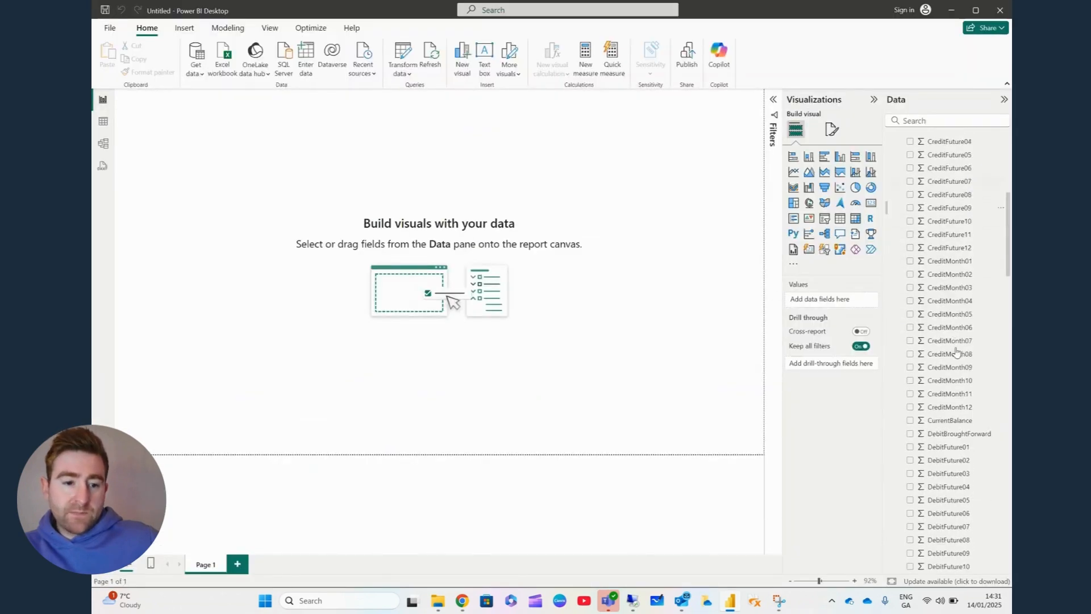
scroll(958, 421, "down", 9)
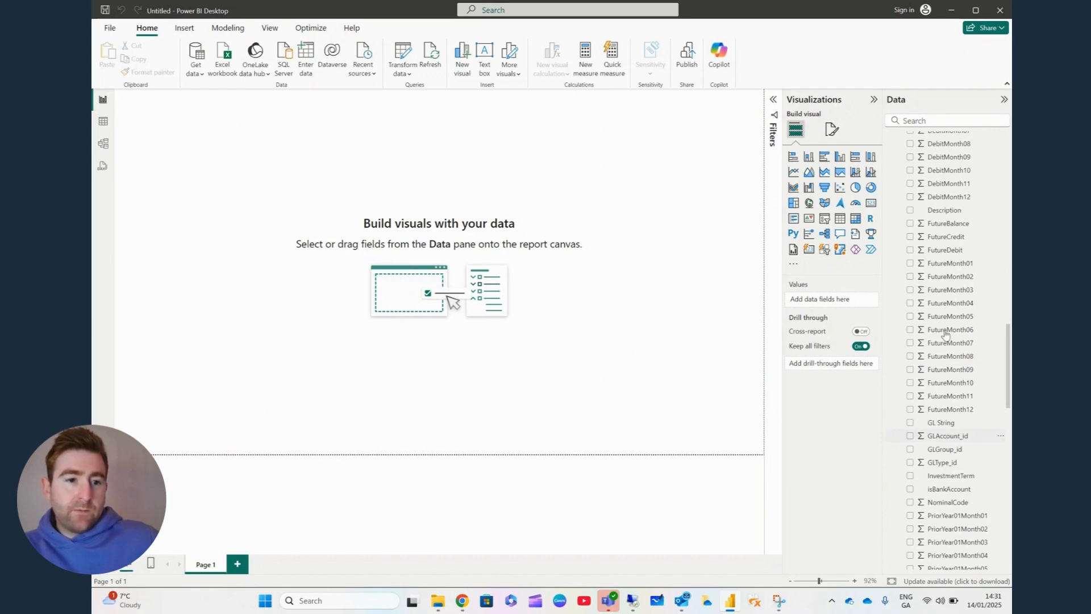
scroll(948, 332, "up", 2)
scroll(957, 319, "down", 2)
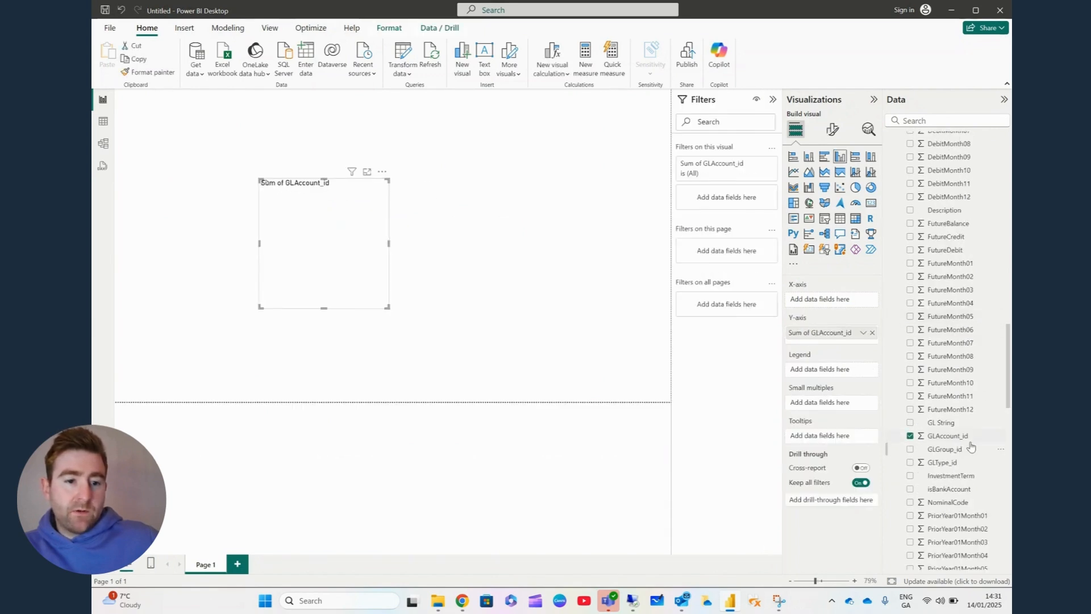
left_click_drag(946, 211, 845, 334)
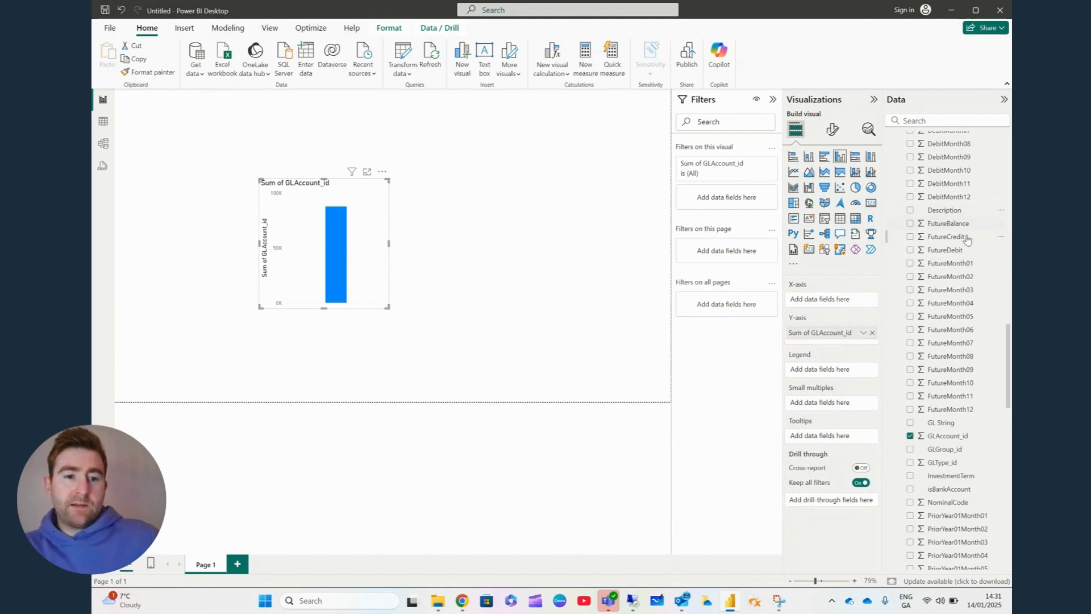
left_click(840, 220)
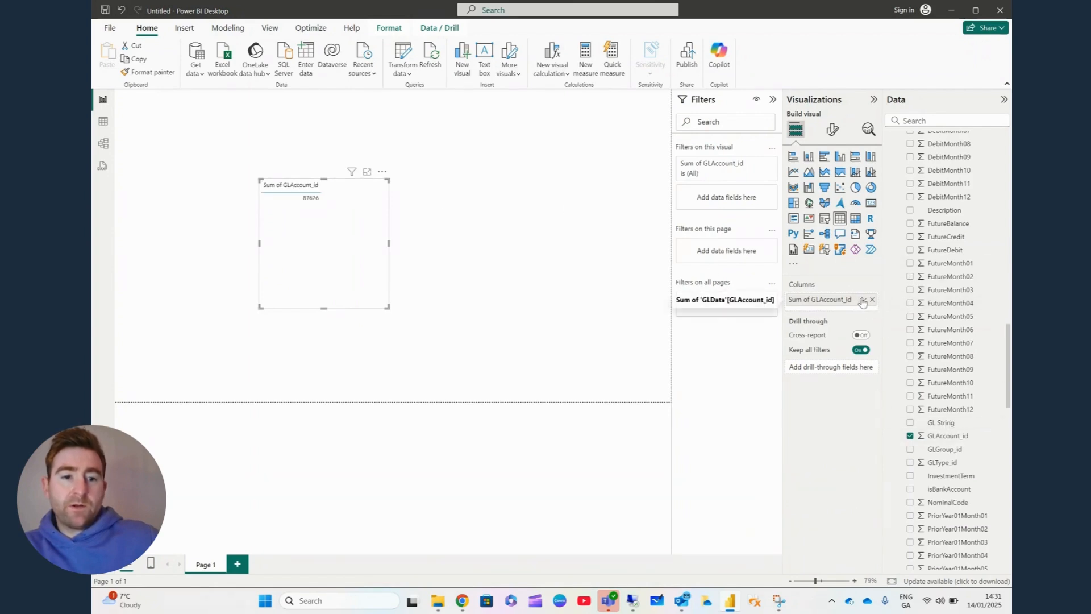
left_click(863, 300)
left_click(904, 372)
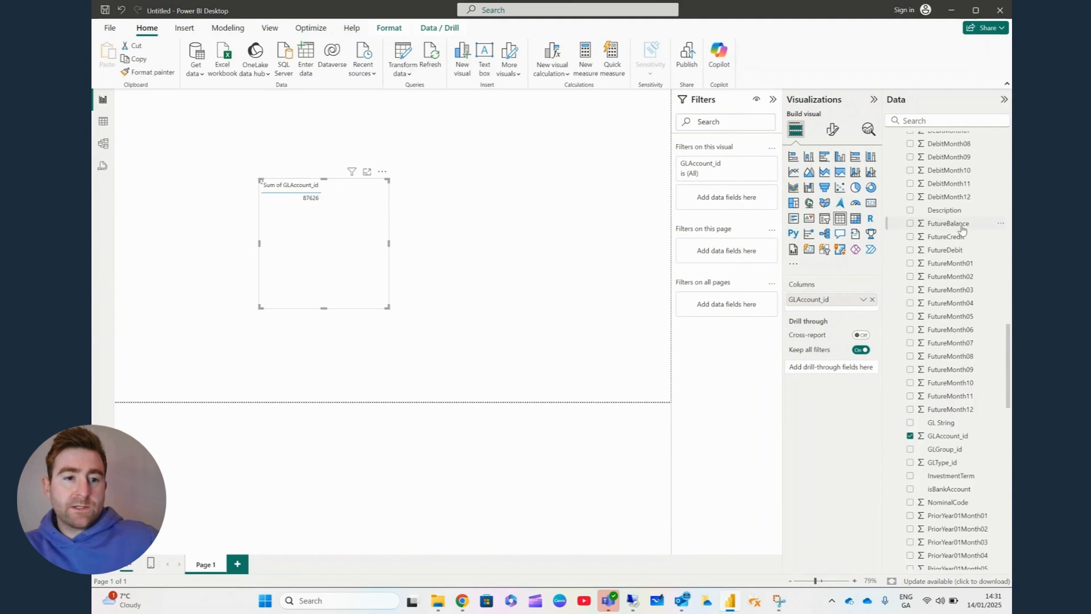
left_click_drag(830, 307, 831, 308)
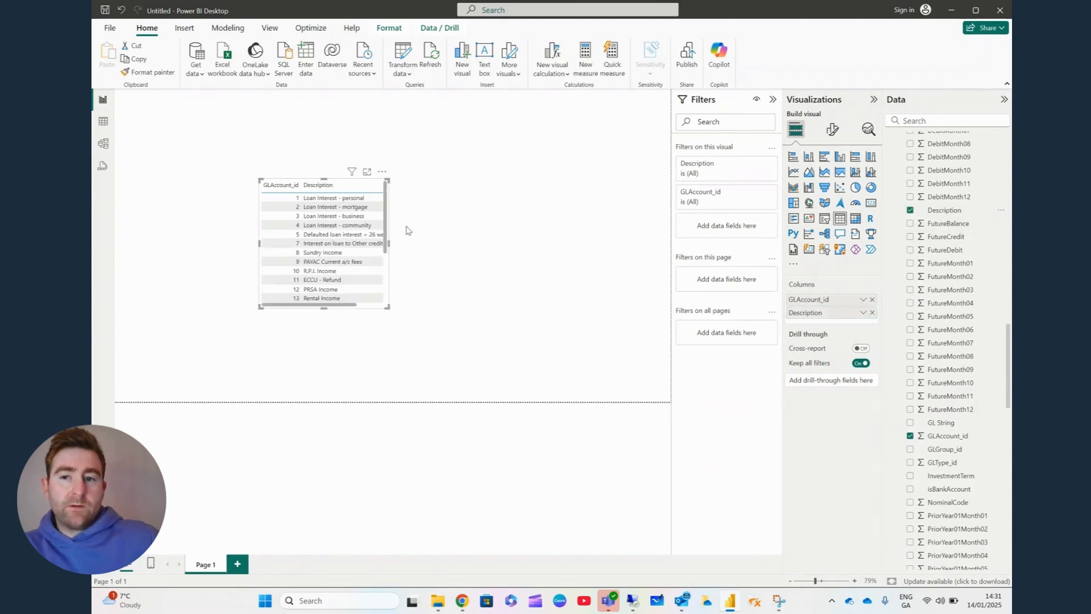
Step: Widen the table visual and give it GLData's CurrentBalance as the third column in place of DebitBroughtForward
scroll(962, 375, "up", 15)
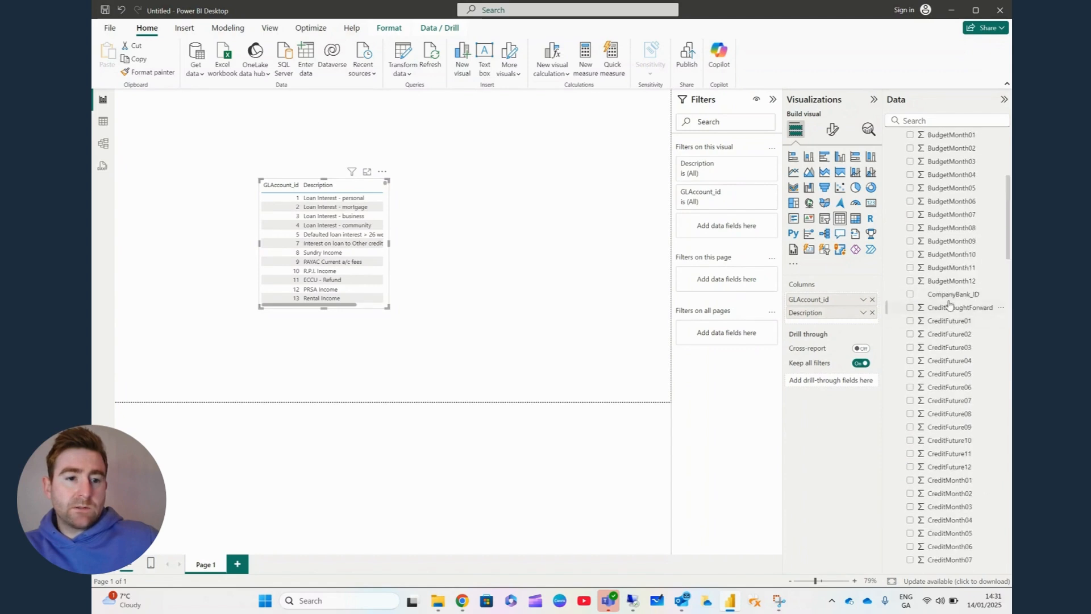
scroll(958, 312, "down", 8)
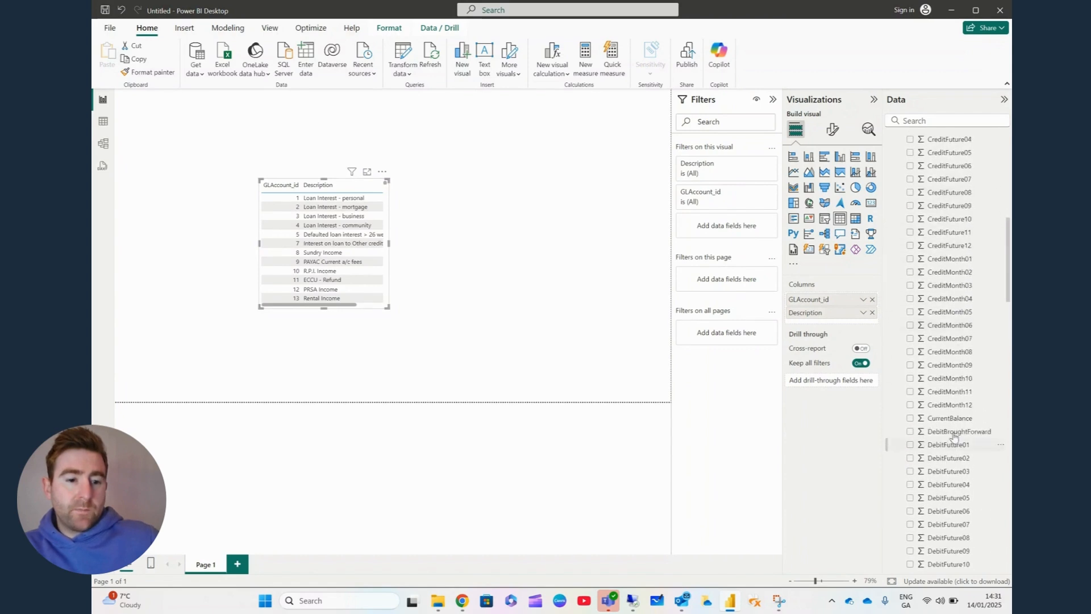
left_click_drag(955, 430, 842, 322)
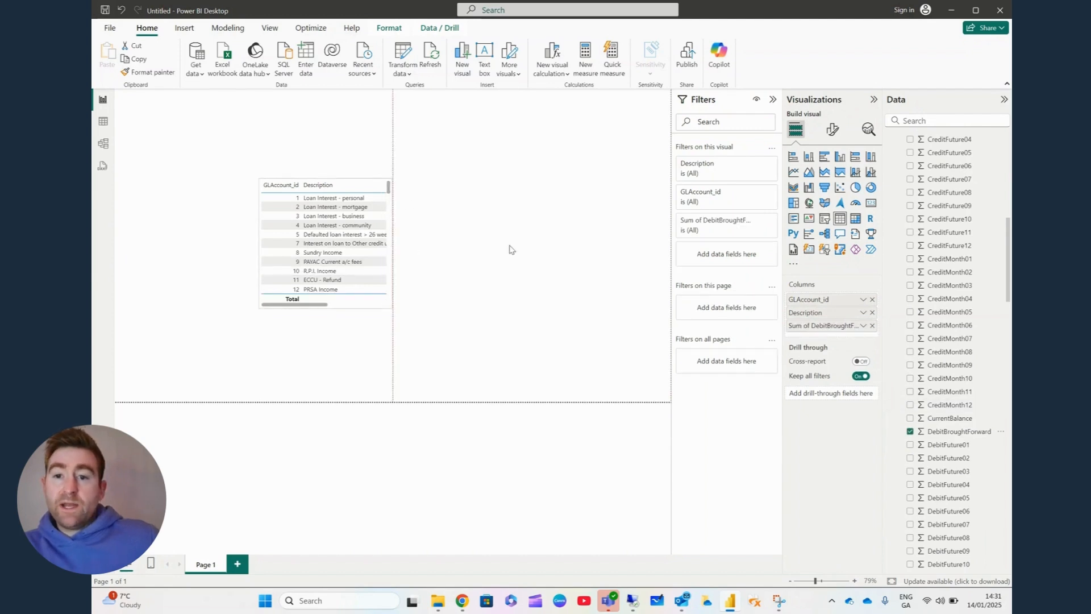
left_click_drag(389, 243, 564, 245)
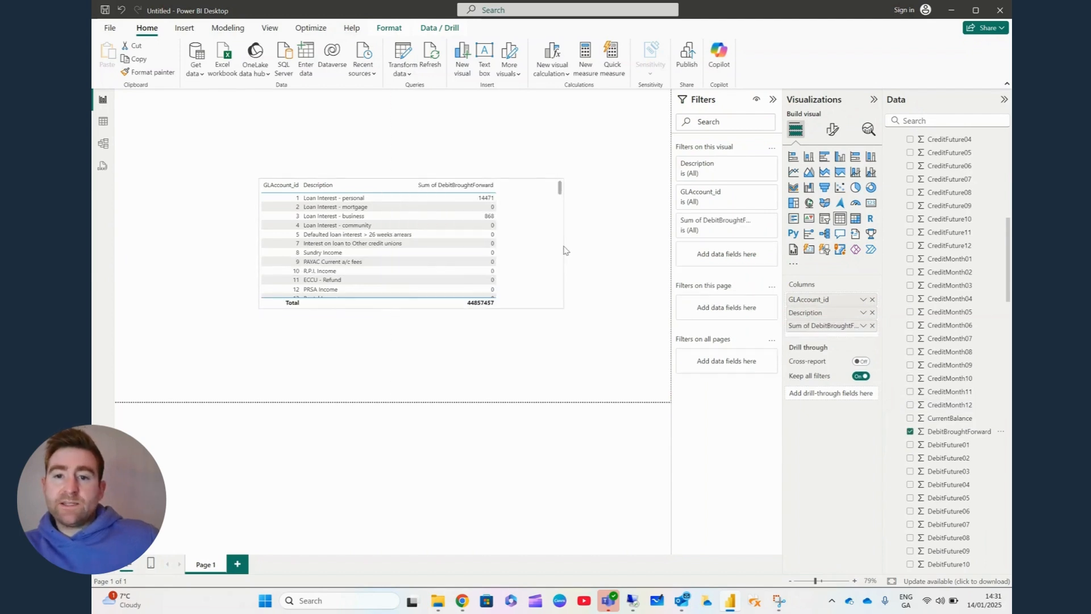
left_click(872, 326)
left_click_drag(950, 418, 834, 325)
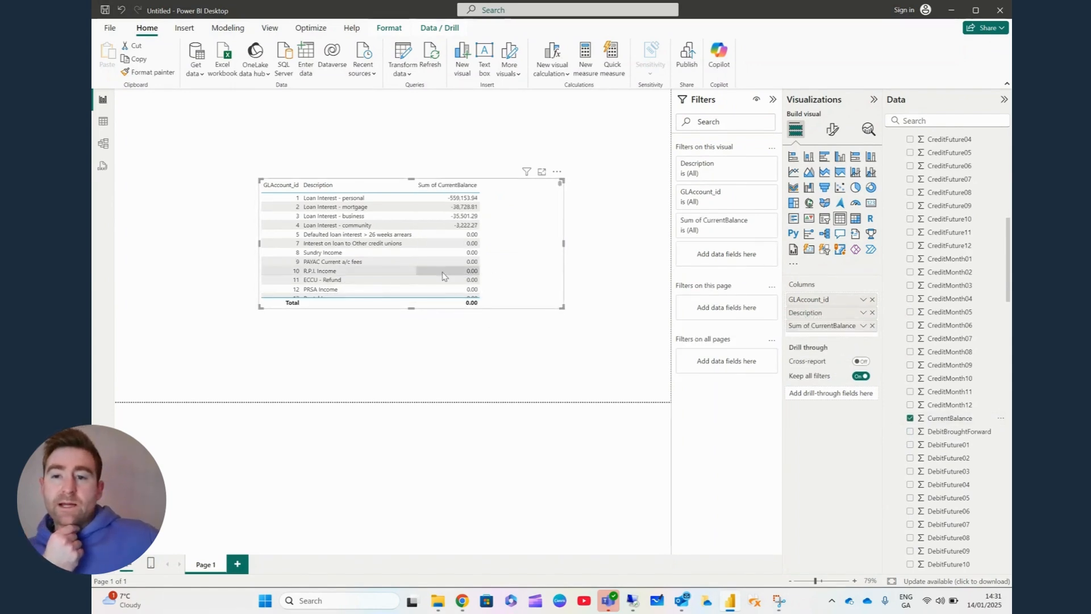
Step: Check GLData's columns in Table view and add its GLGroup_id to the report's table visual between GLAccount_id and Description
left_click(104, 123)
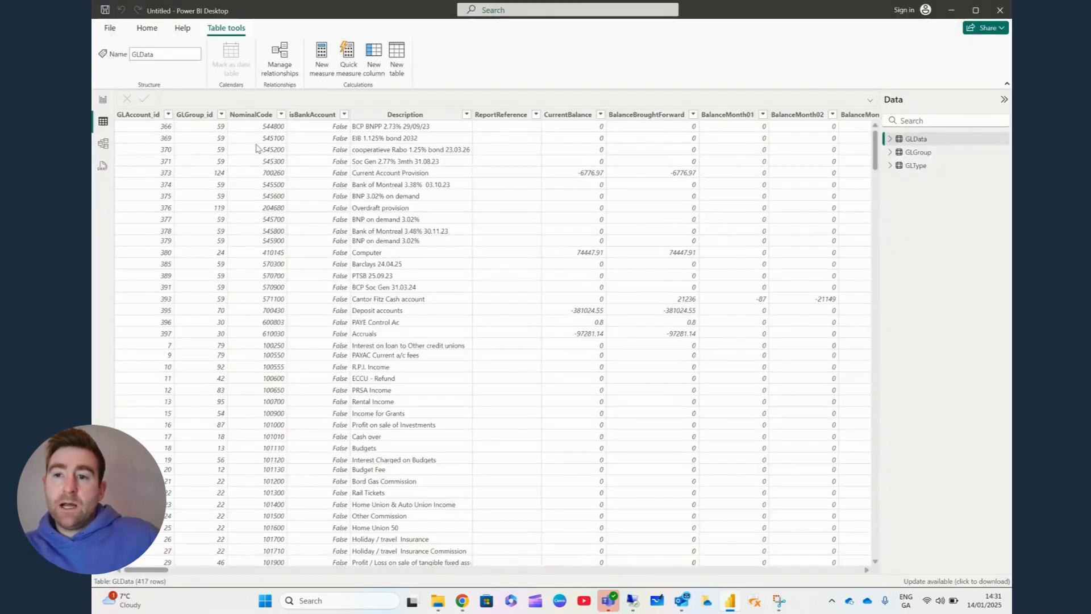
left_click(103, 99)
scroll(966, 432, "down", 10)
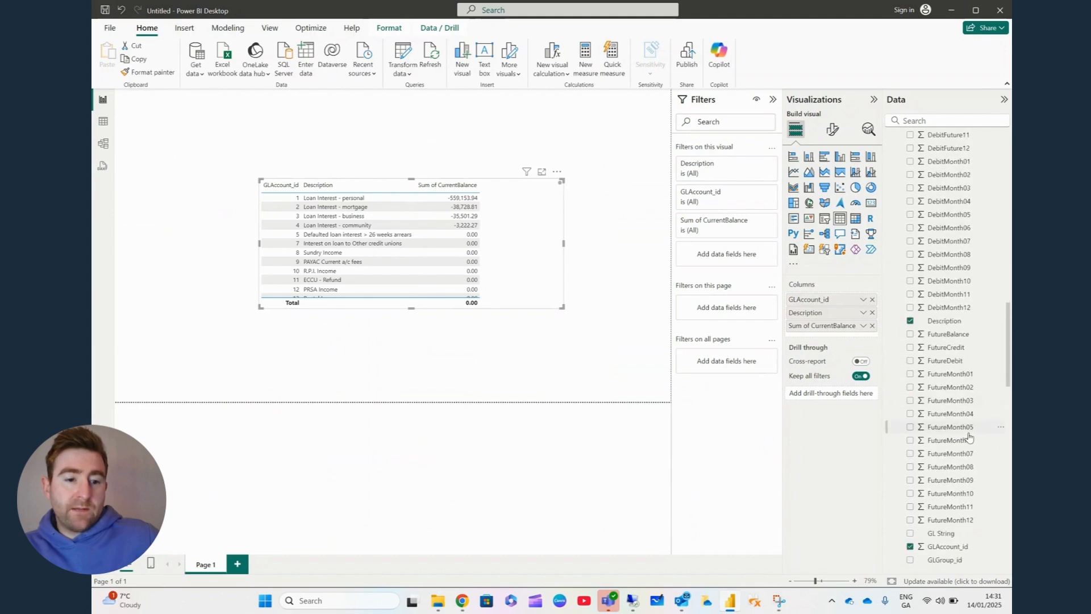
left_click_drag(950, 398, 849, 322)
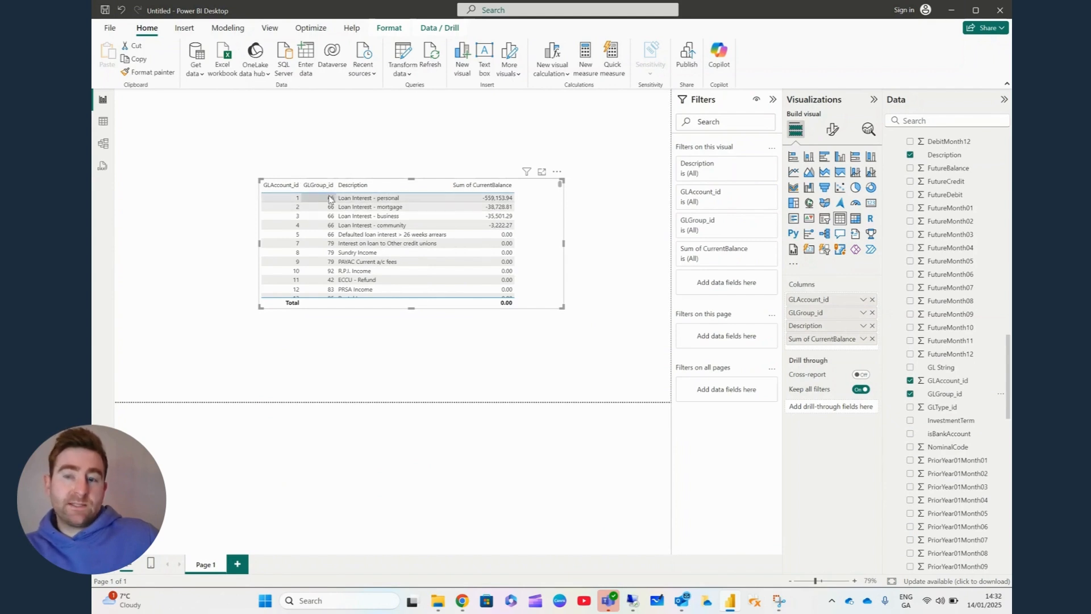
Step: Add the Description field from the GLGroup table to the table visual directly after GLGroup_id
scroll(895, 207, "up", 5)
scroll(895, 207, "up", 15)
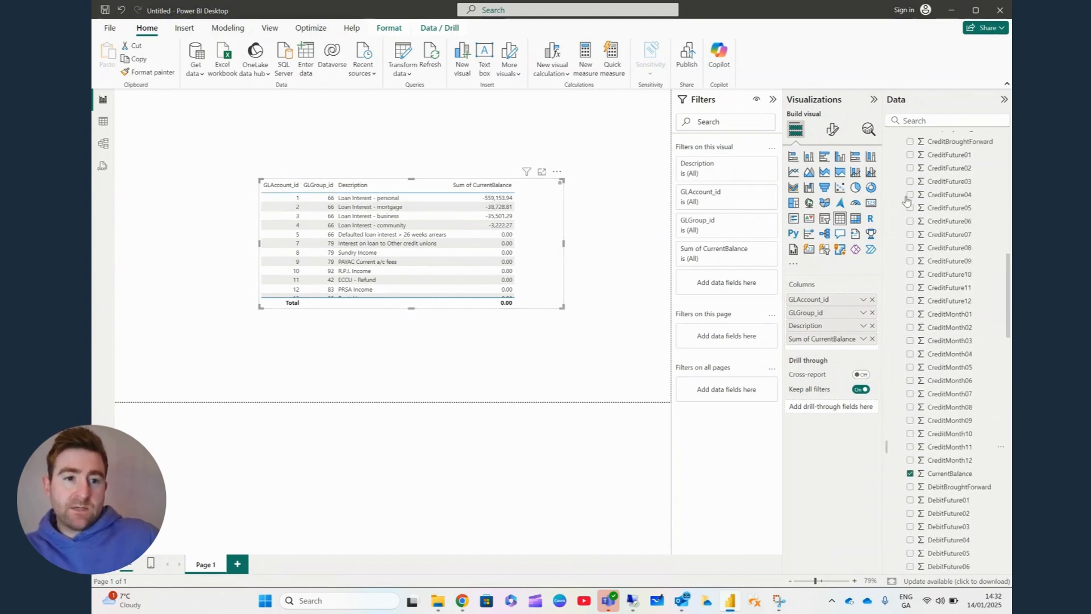
left_click(891, 139)
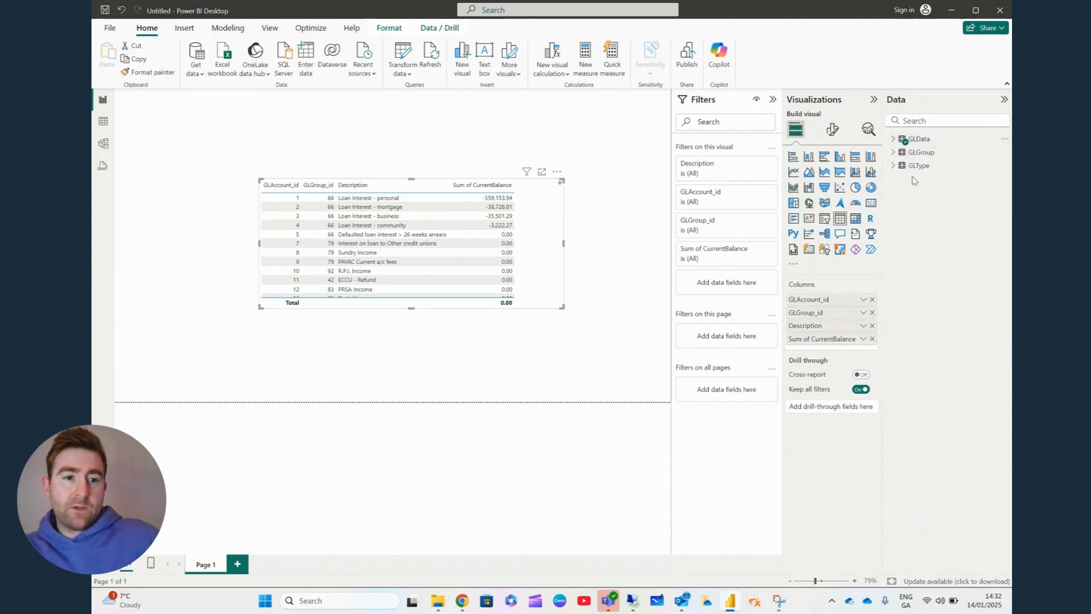
left_click(893, 153)
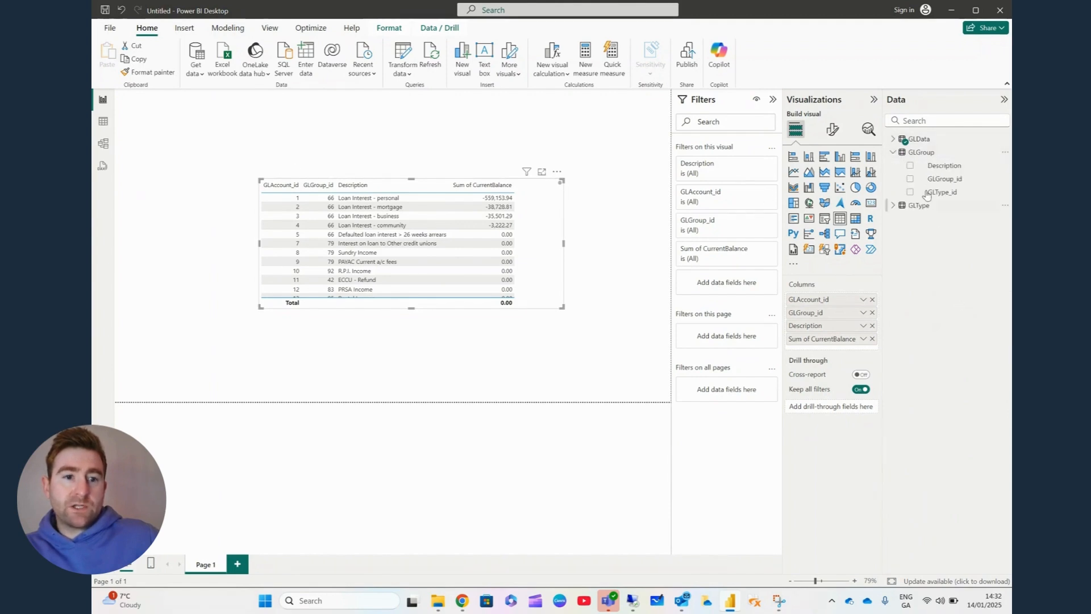
left_click_drag(948, 170, 848, 327)
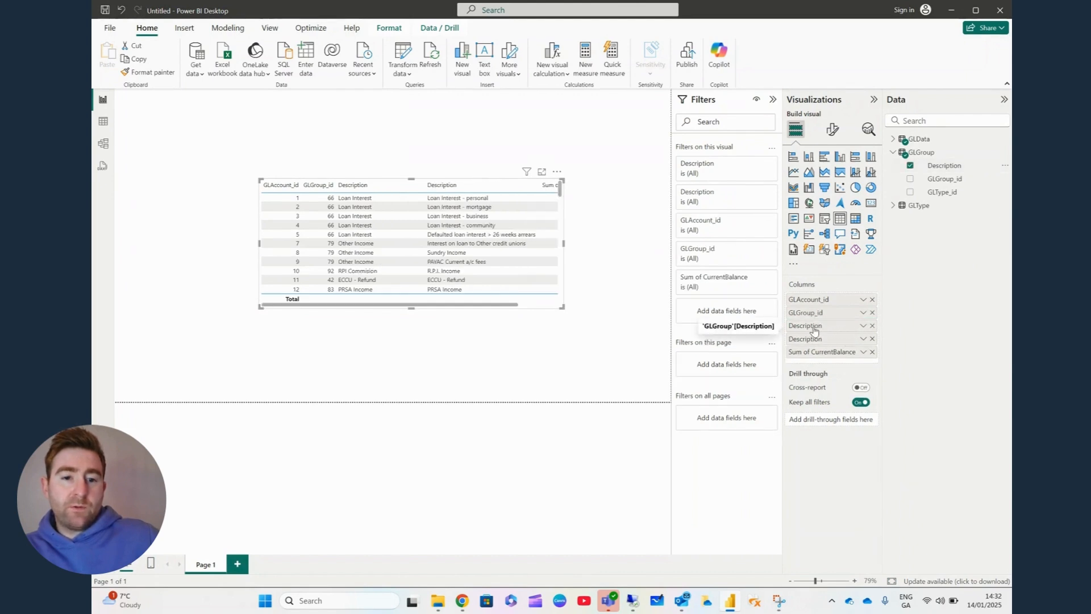
Step: Move GLData's Description column directly after GLAccount_id and rename it GL Account Description for this visual
left_click_drag(816, 339, 768, 316)
double_click(829, 313)
type("GL Account De")
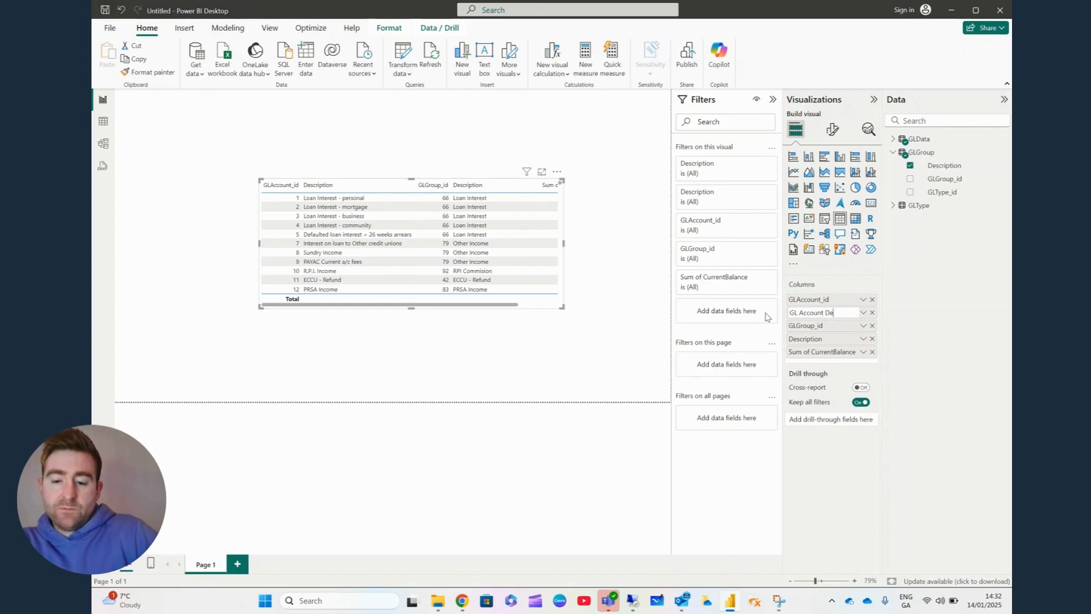
type("scription")
key("Return")
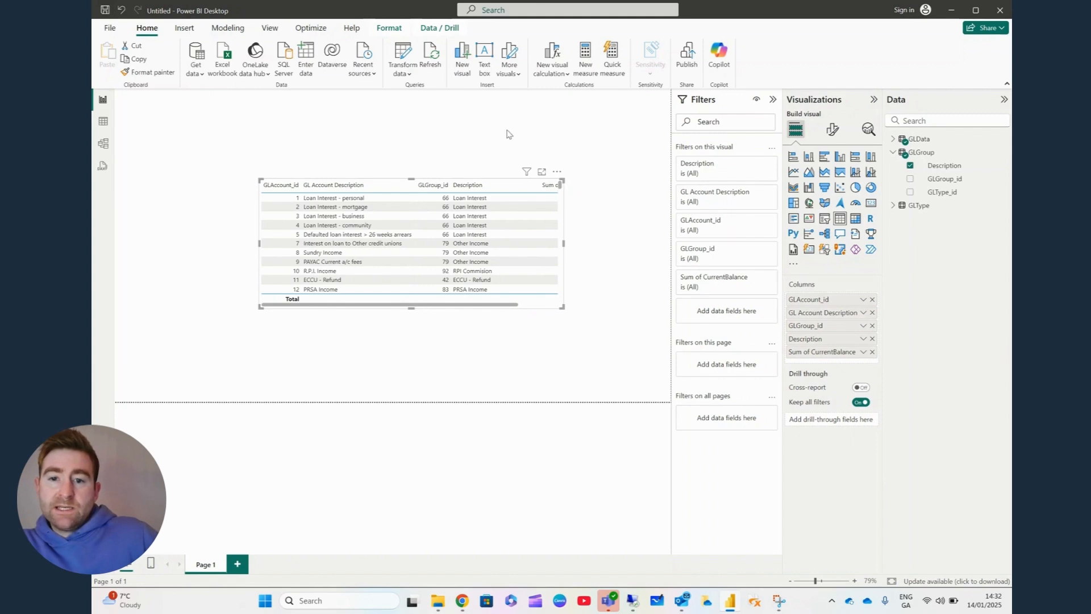
Step: Rename the visual's Description column from the GLGroup table as GL Group Description
double_click(826, 339)
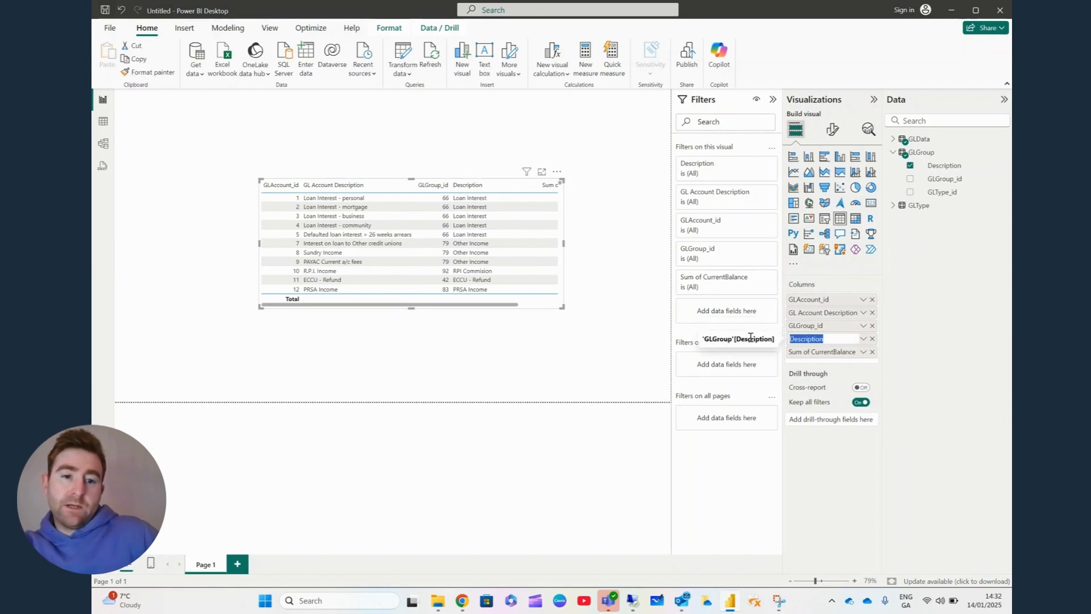
type("GL Group")
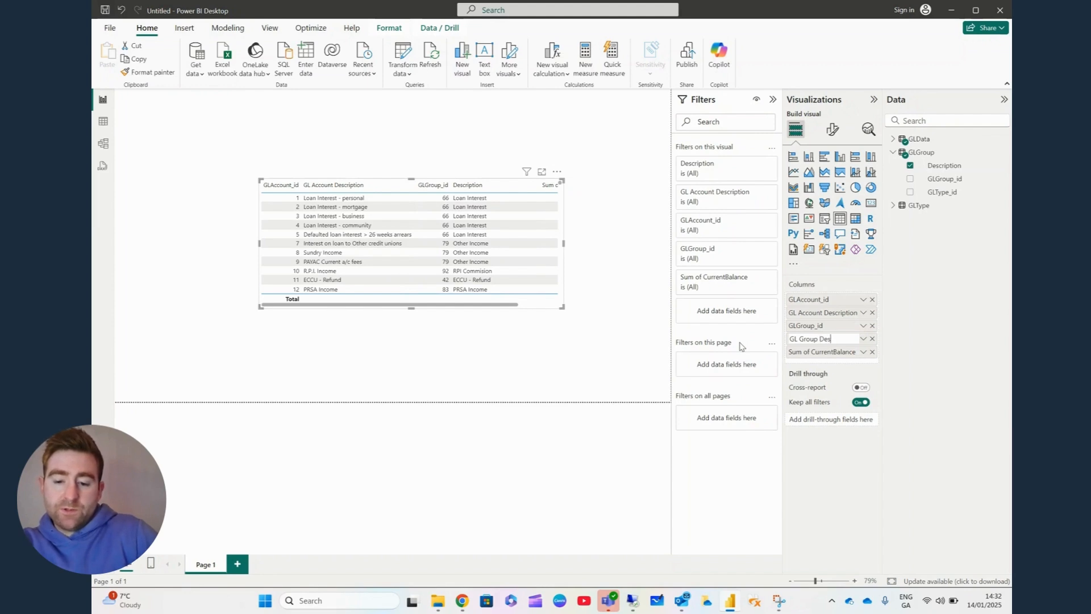
key("Return")
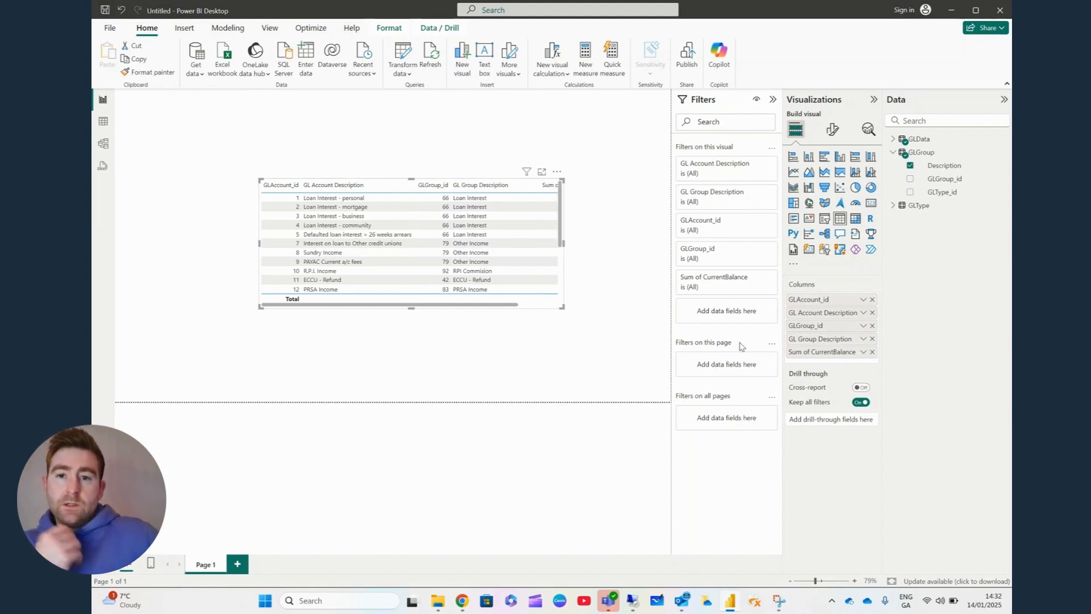
Step: Try filtering the GLGroup table to GLGroup_id equal to 10, and review the remaining columns of the report's table visual
left_click(103, 121)
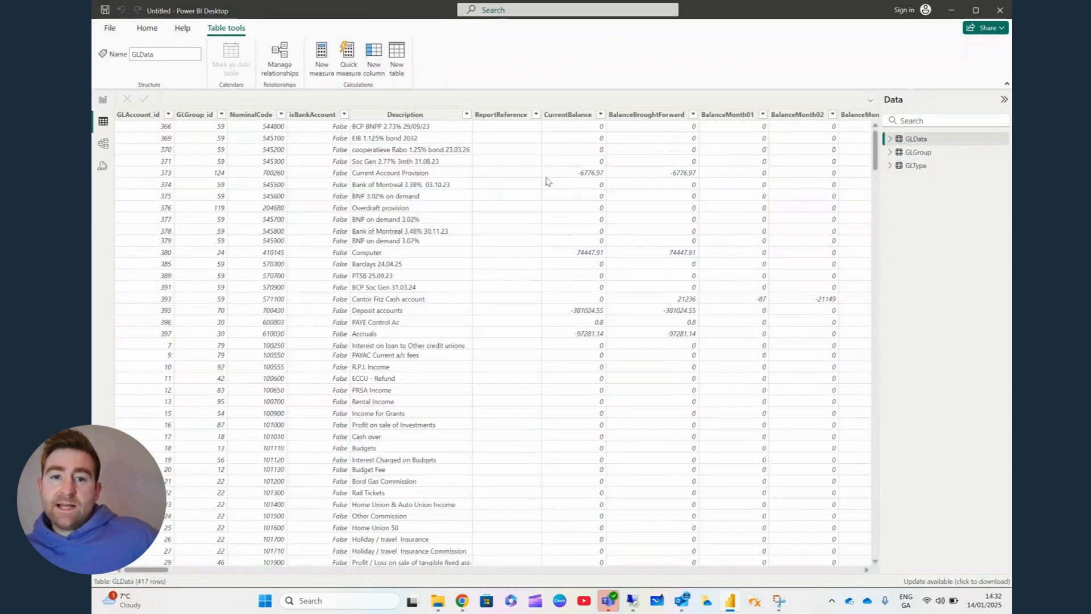
left_click(919, 152)
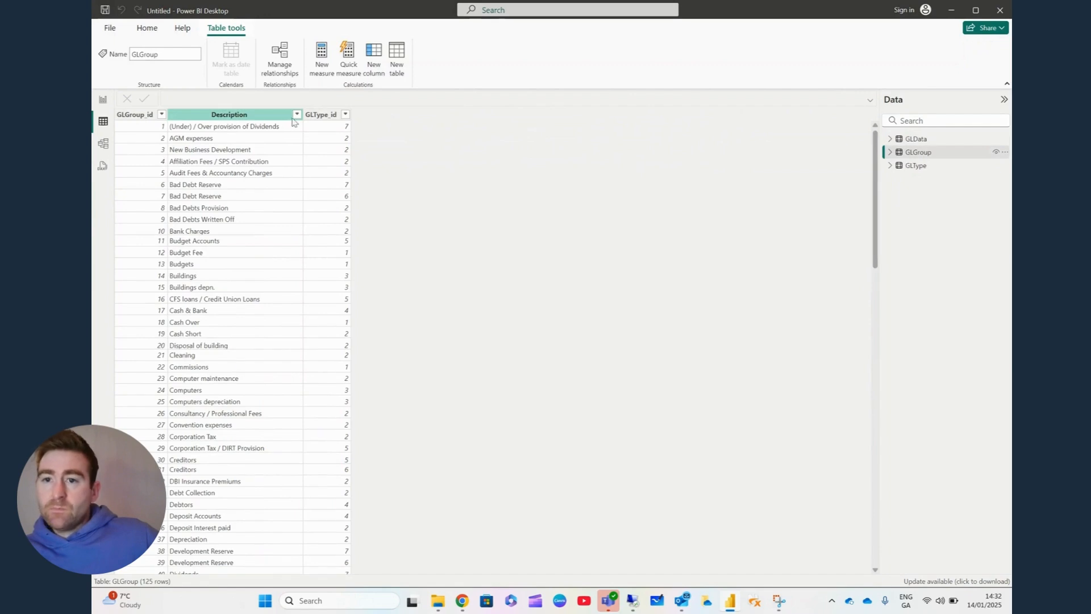
left_click(157, 116)
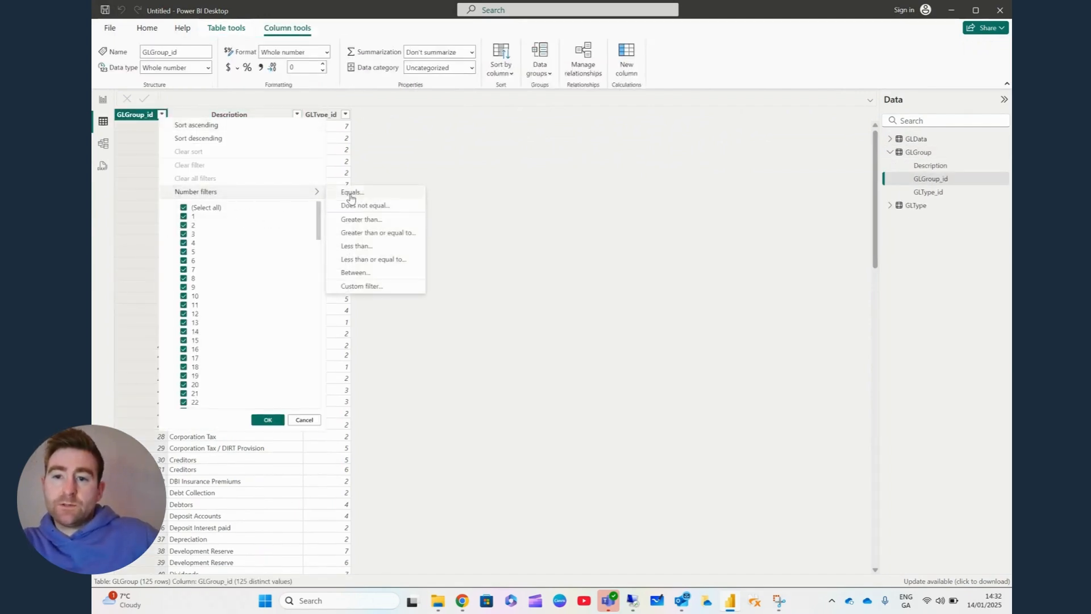
left_click(377, 211)
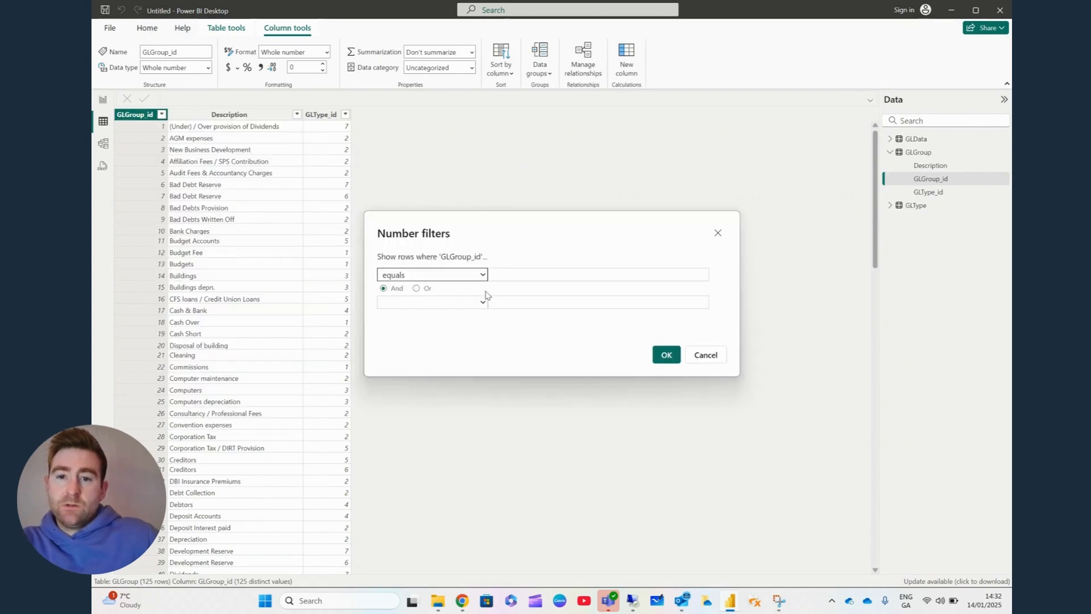
left_click(504, 278)
type("10")
left_click(669, 358)
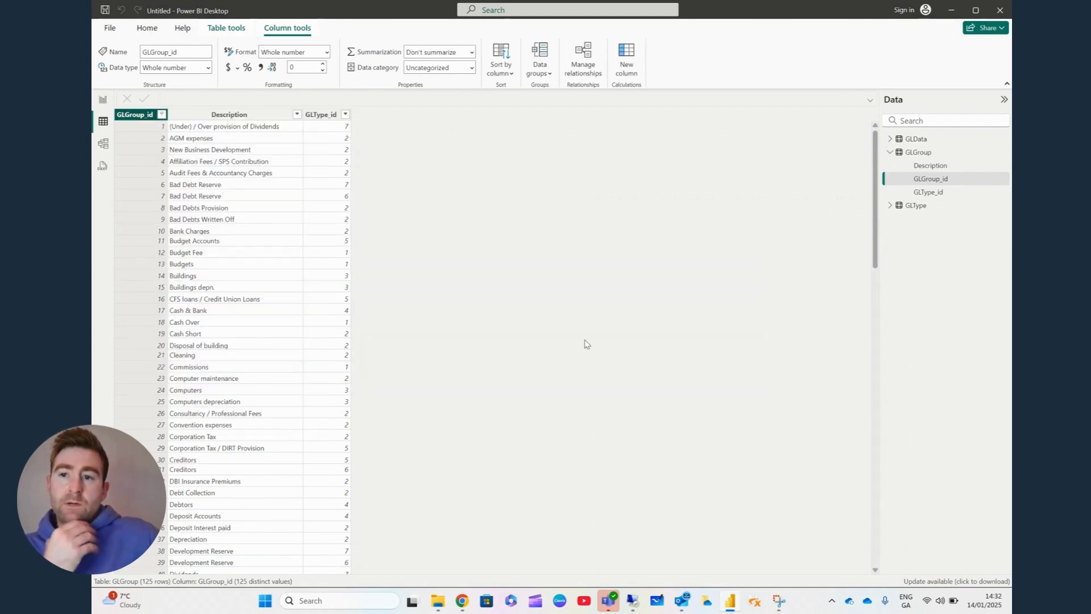
left_click(102, 102)
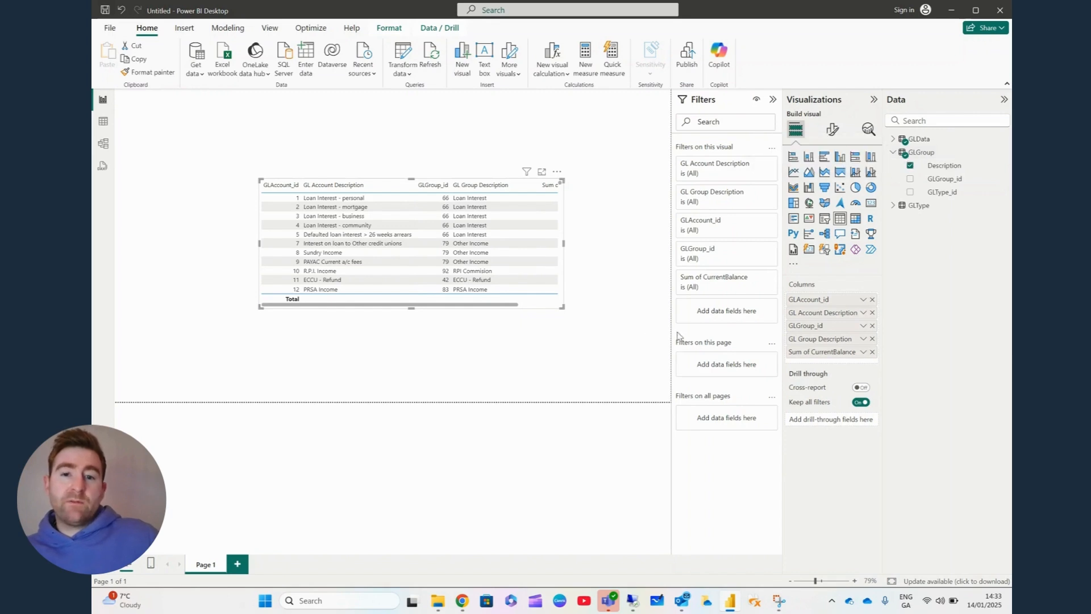
left_click_drag(503, 305, 546, 306)
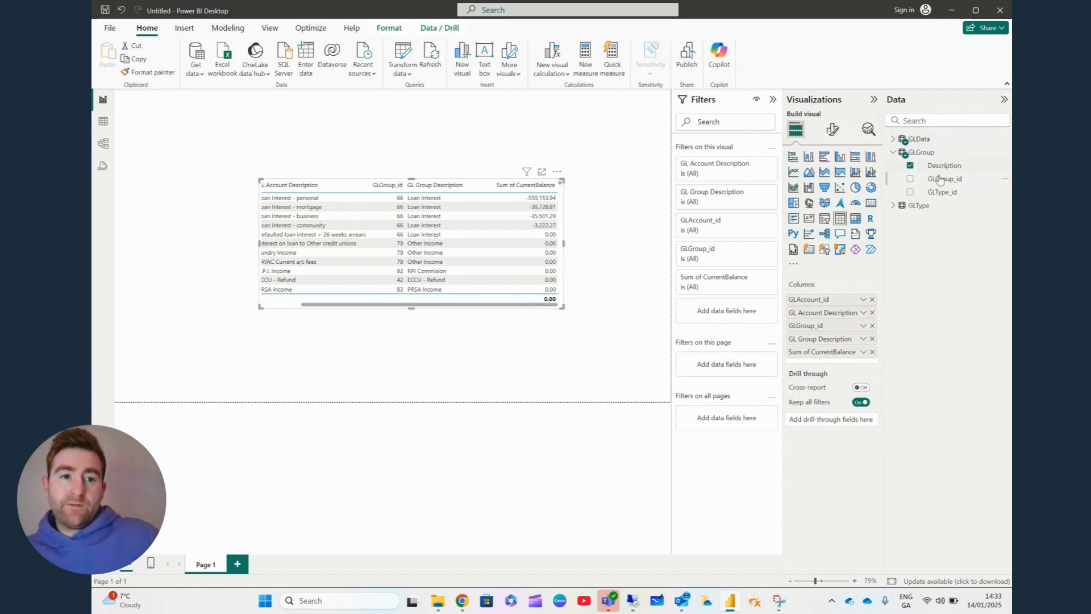
Step: Look through the available fields of the GLData and GLGroup tables for the table visual
left_click(892, 139)
scroll(949, 223, "down", 10)
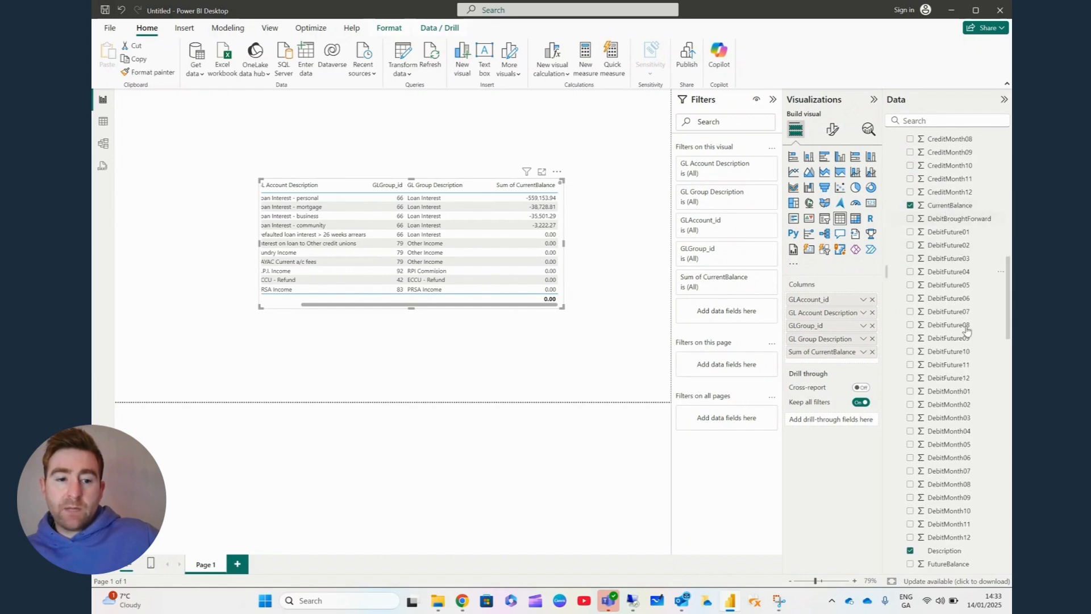
scroll(947, 557, "down", 2)
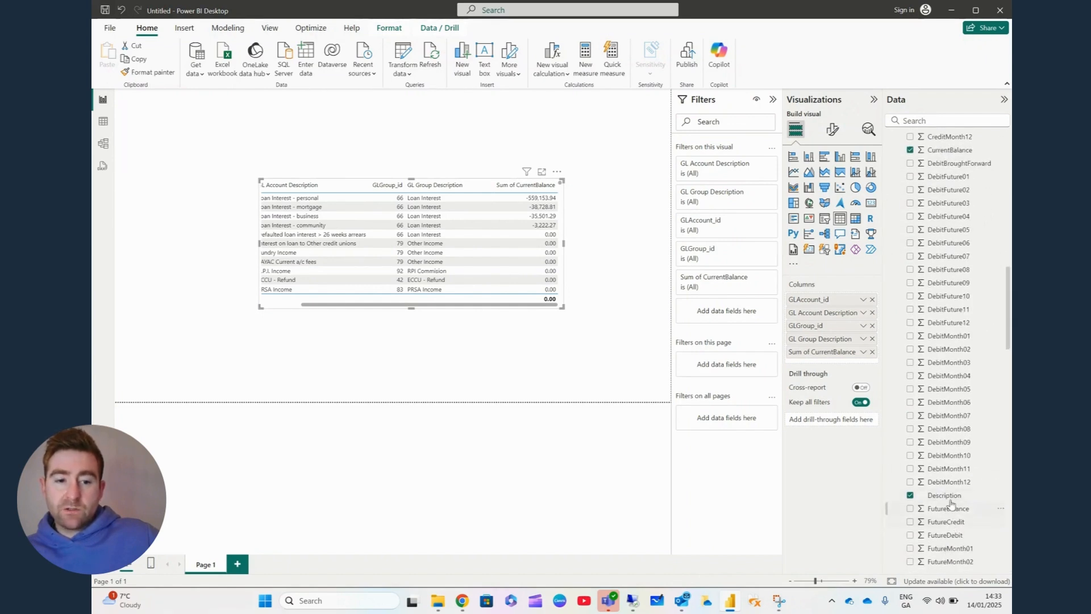
scroll(949, 341, "up", 12)
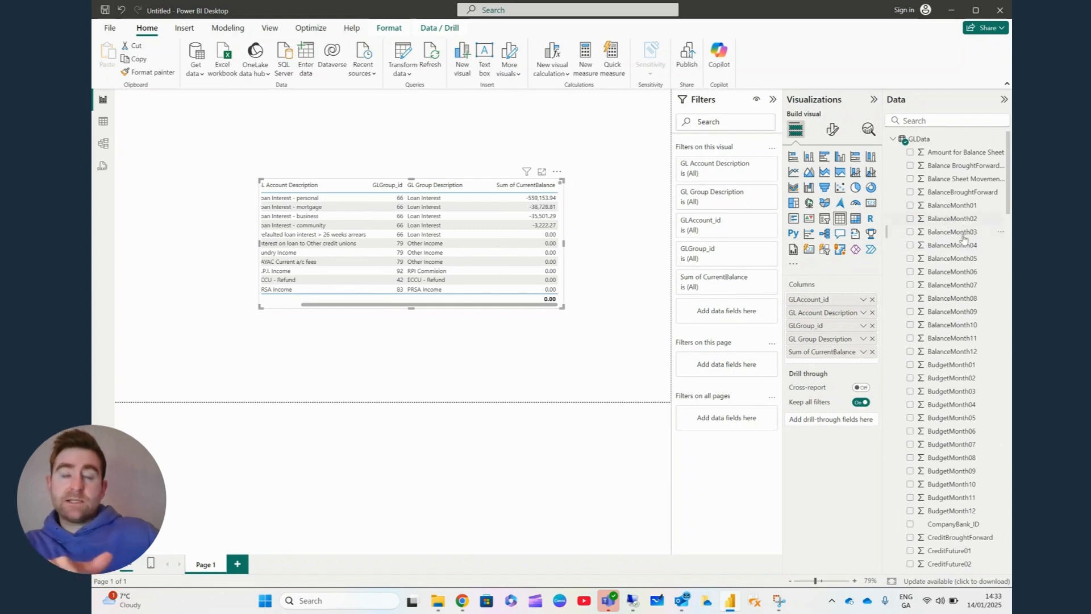
scroll(965, 227, "down", 20)
right_click(950, 379)
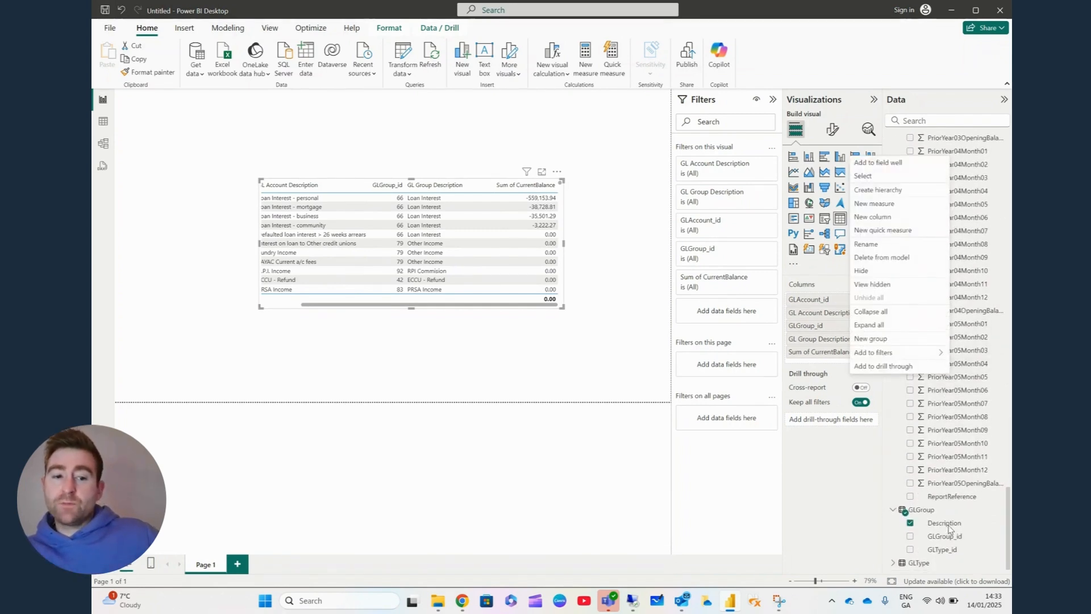
left_click(507, 363)
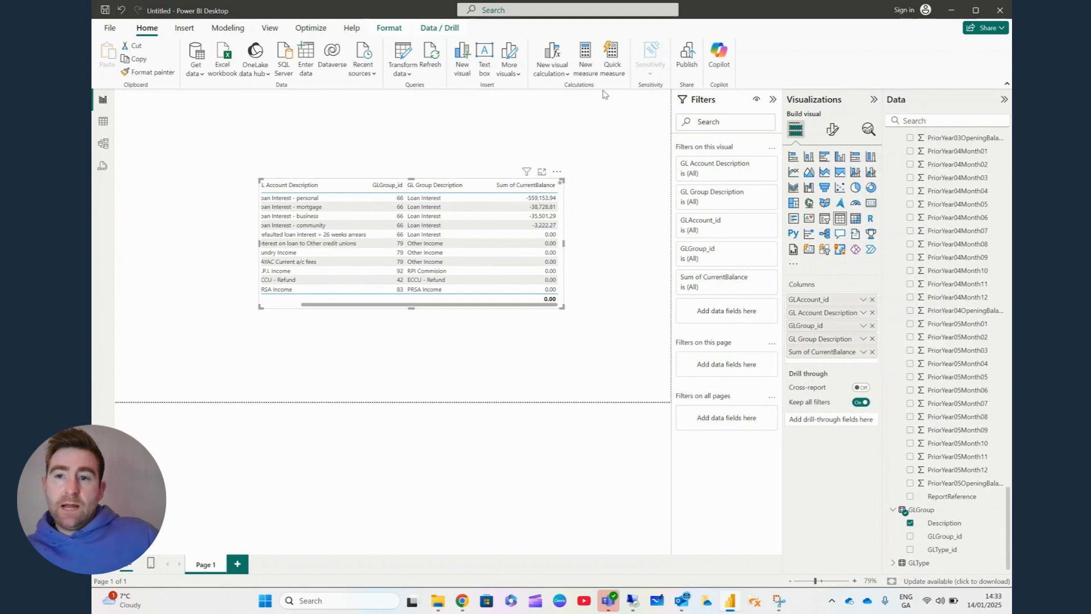
Step: Spread out the tables in the model diagram by moving GLType and GLData further away from GLGroup
left_click(104, 148)
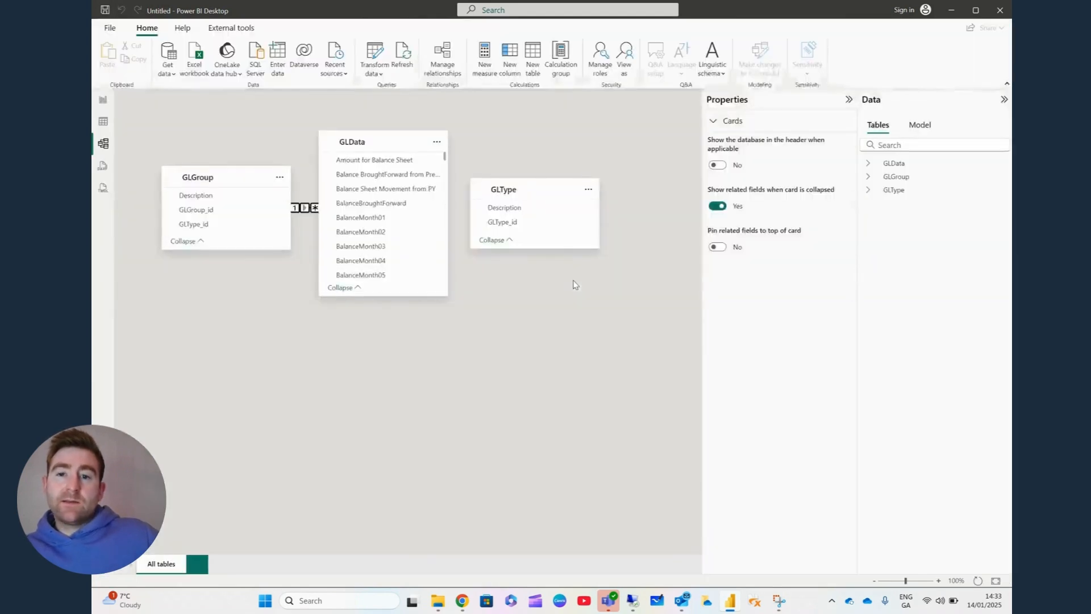
left_click_drag(555, 192, 653, 191)
left_click_drag(425, 143, 454, 139)
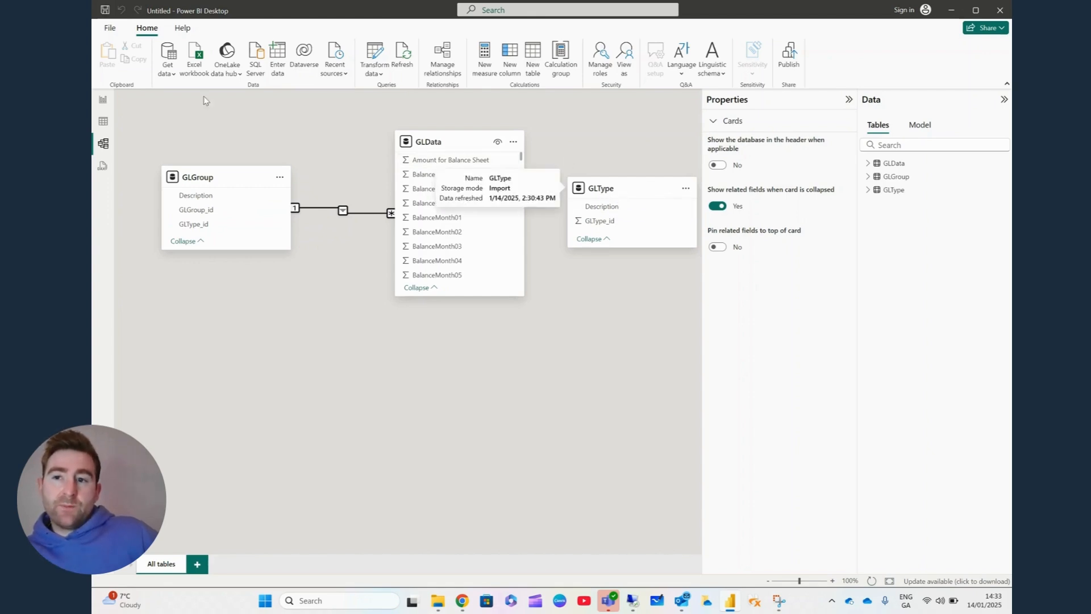
Step: Display the GLGroup table's data and reset the GLGroup_id filter to include all values
left_click(103, 100)
left_click(103, 123)
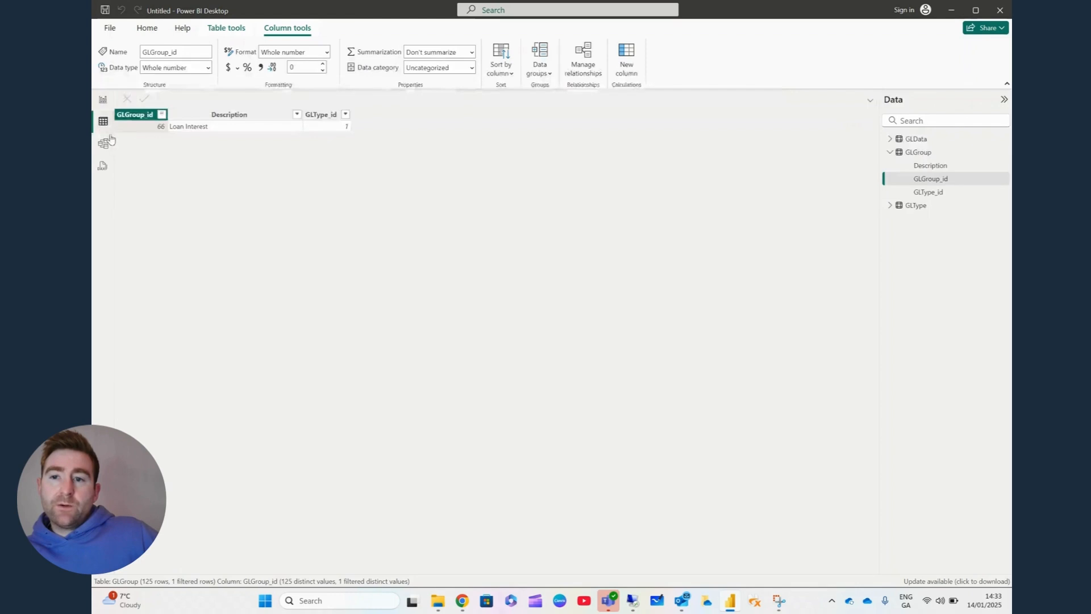
left_click(103, 100)
left_click(104, 122)
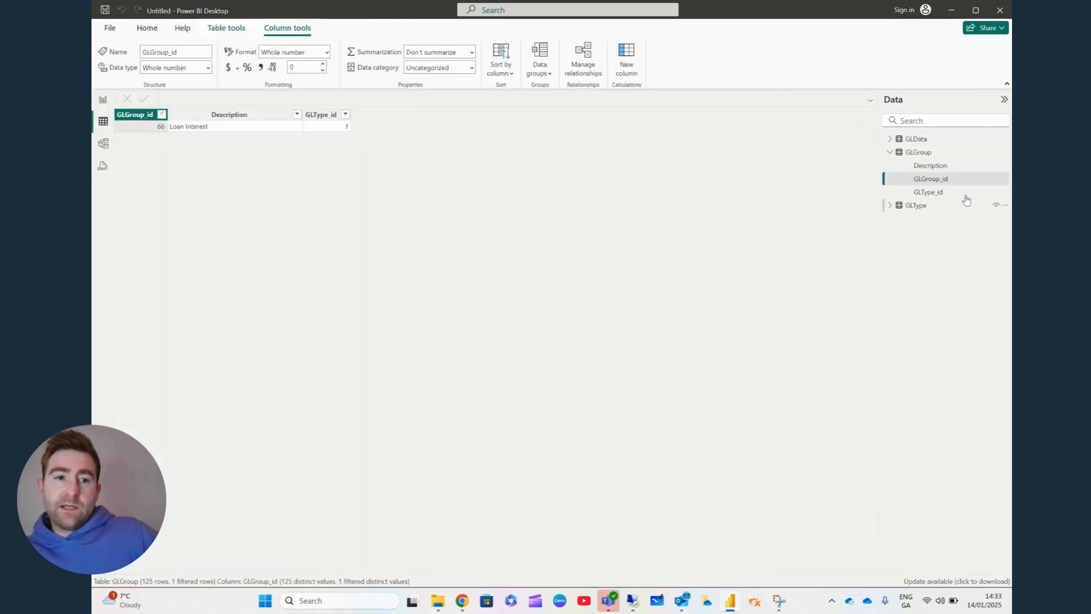
left_click(919, 152)
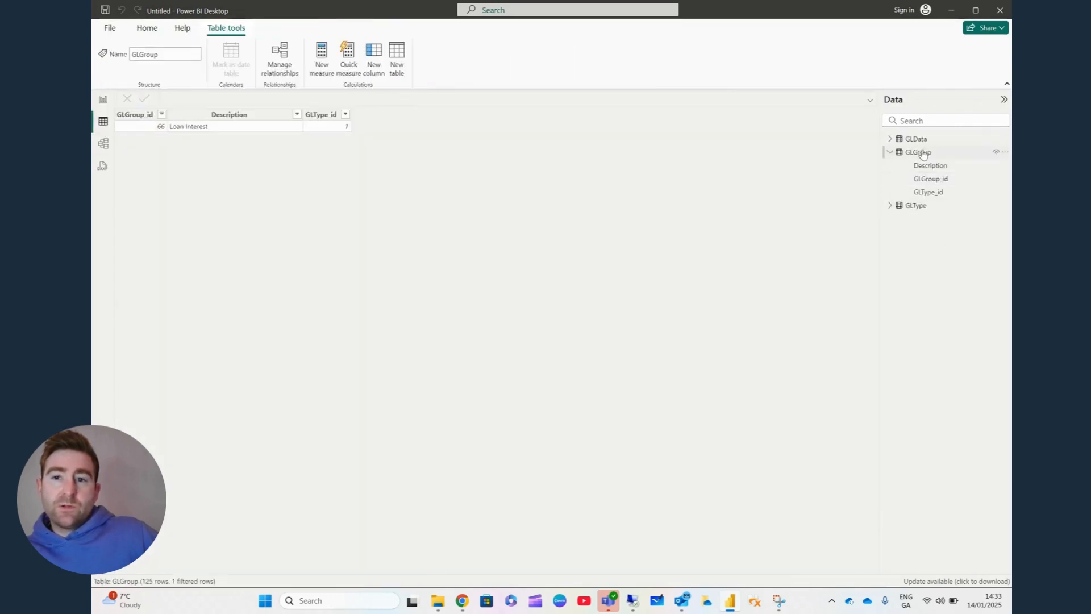
left_click(162, 115)
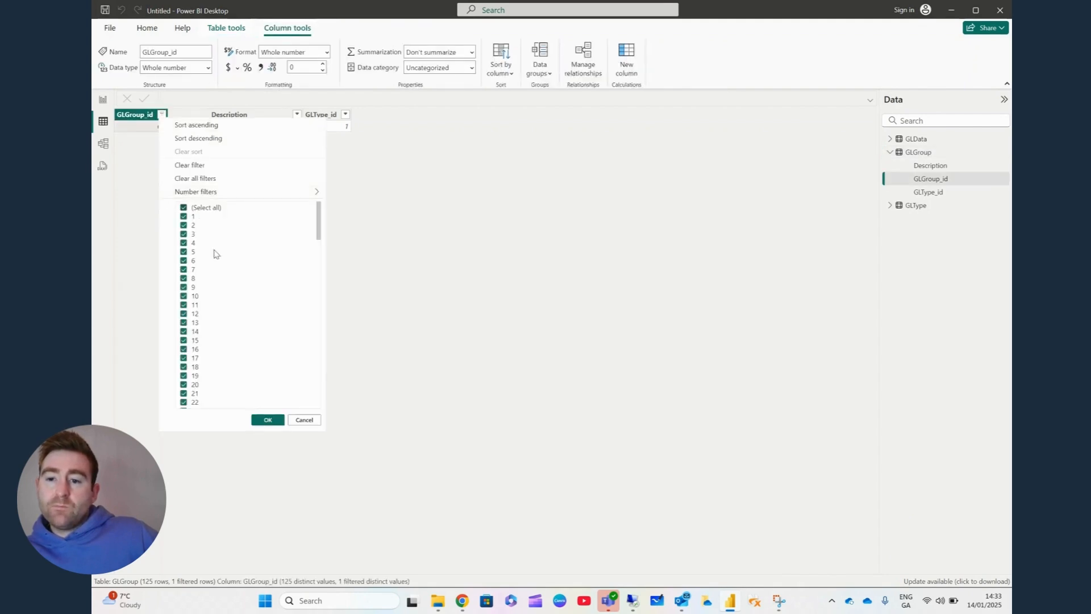
left_click(267, 421)
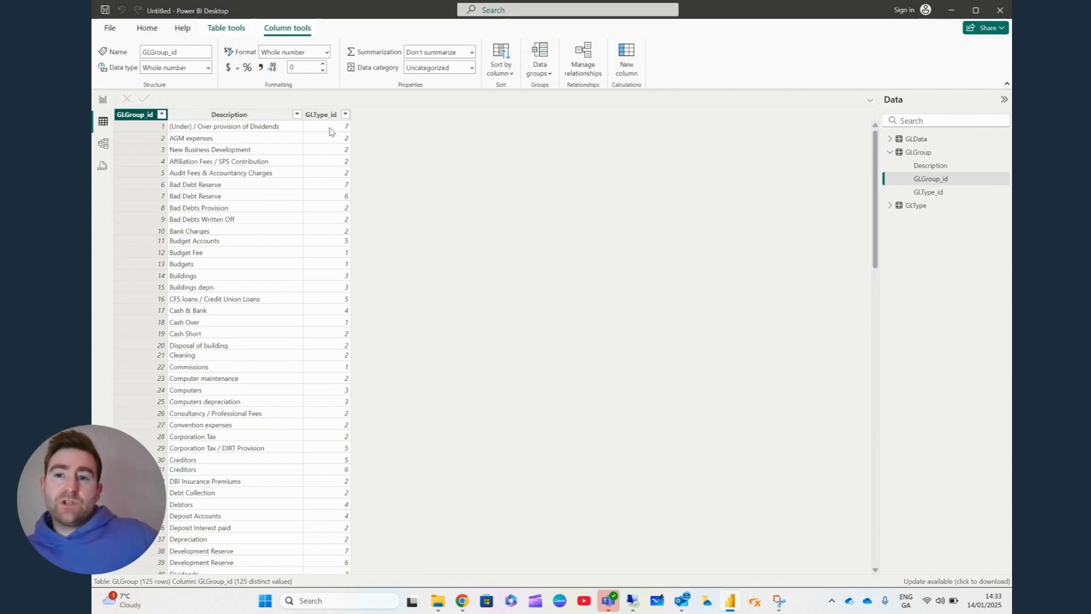
Step: Filter the GLGroup table's data to rows where GLGroup_id equals 66
left_click(162, 115)
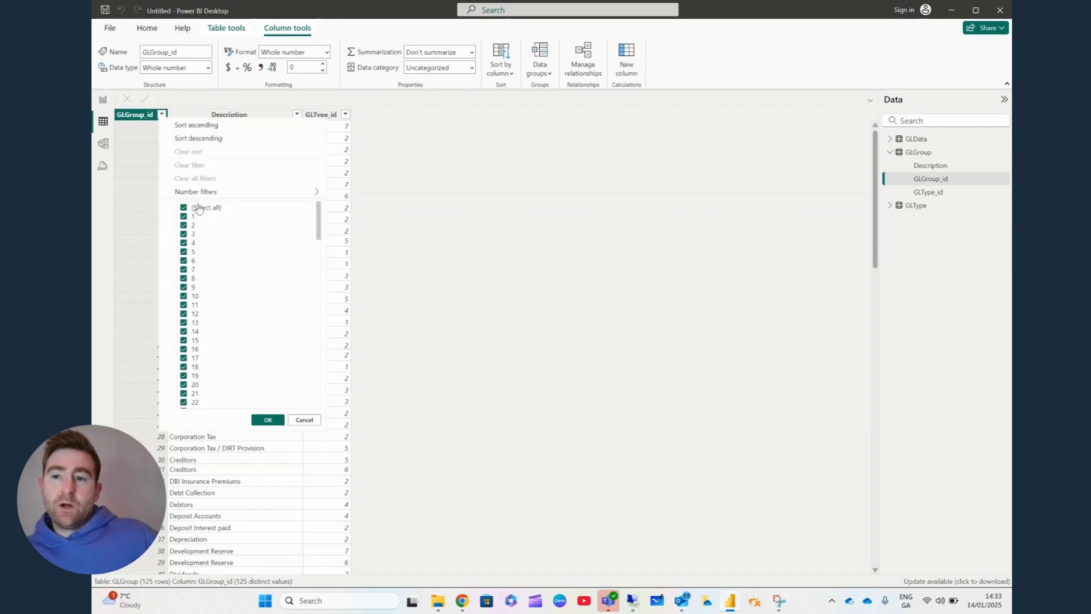
mouse_move(217, 197)
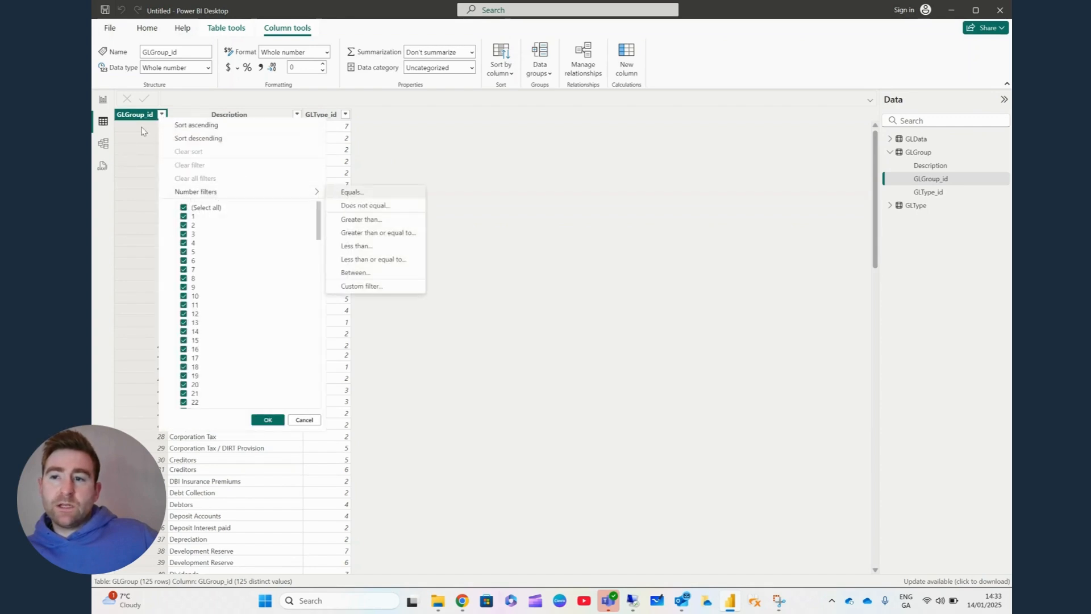
left_click(103, 100)
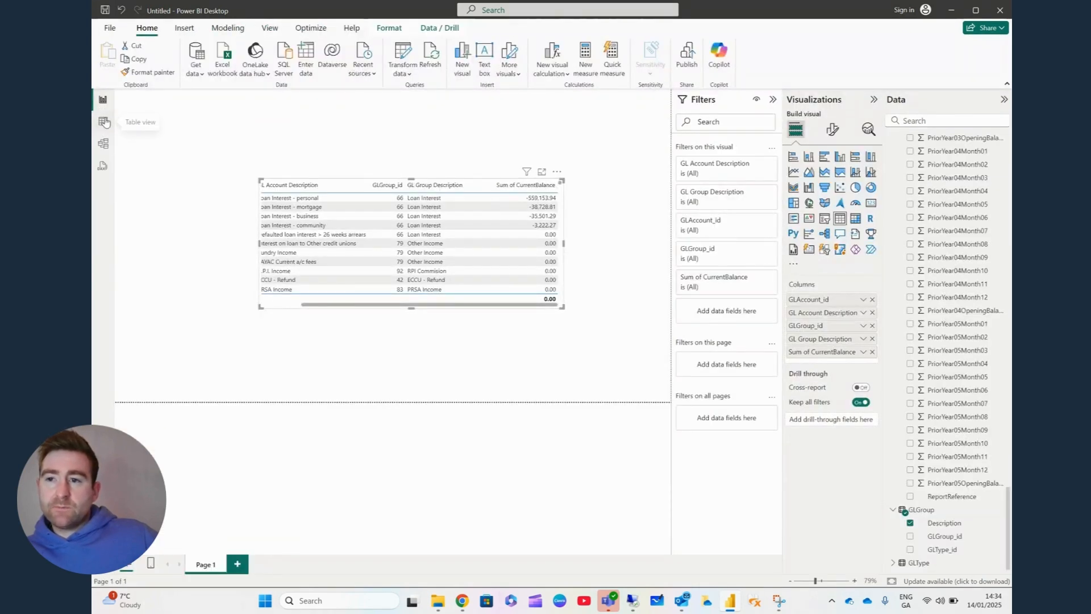
left_click(103, 121)
left_click(162, 115)
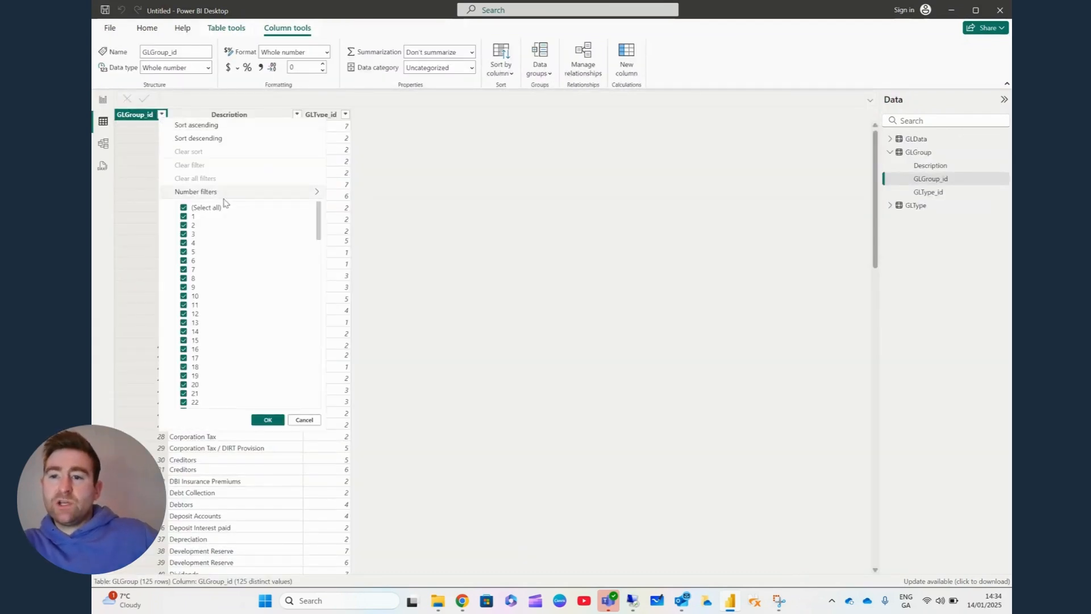
mouse_move(227, 192)
left_click(350, 205)
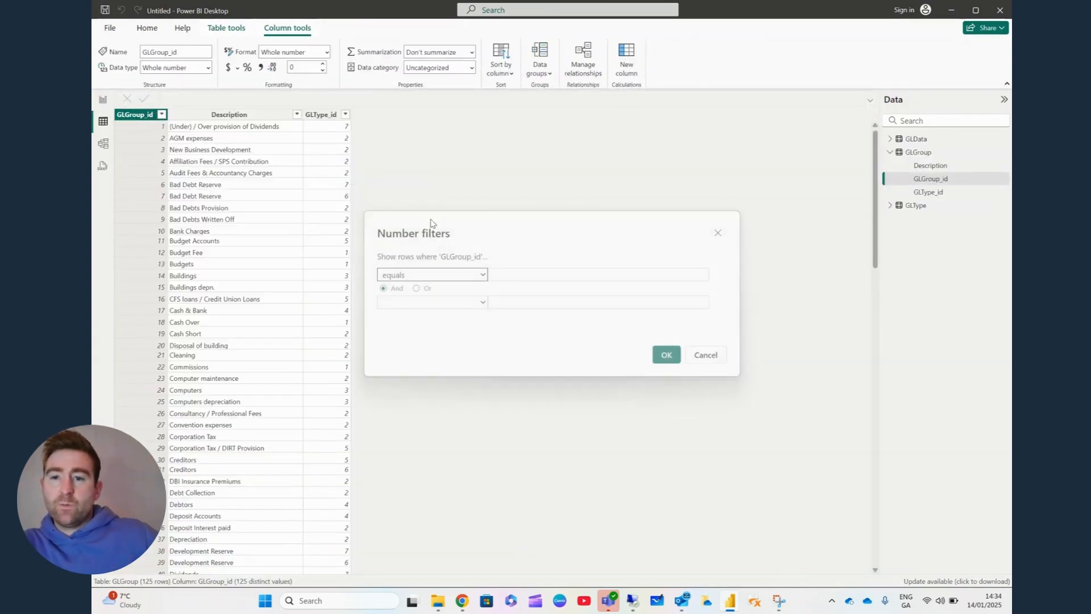
left_click(514, 276)
type("66")
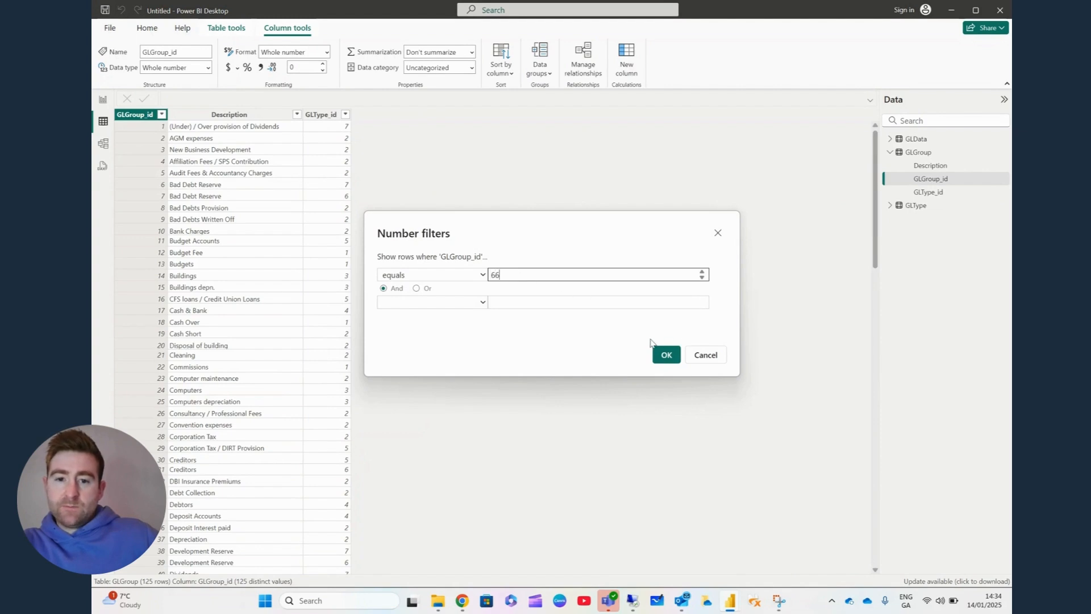
left_click(666, 354)
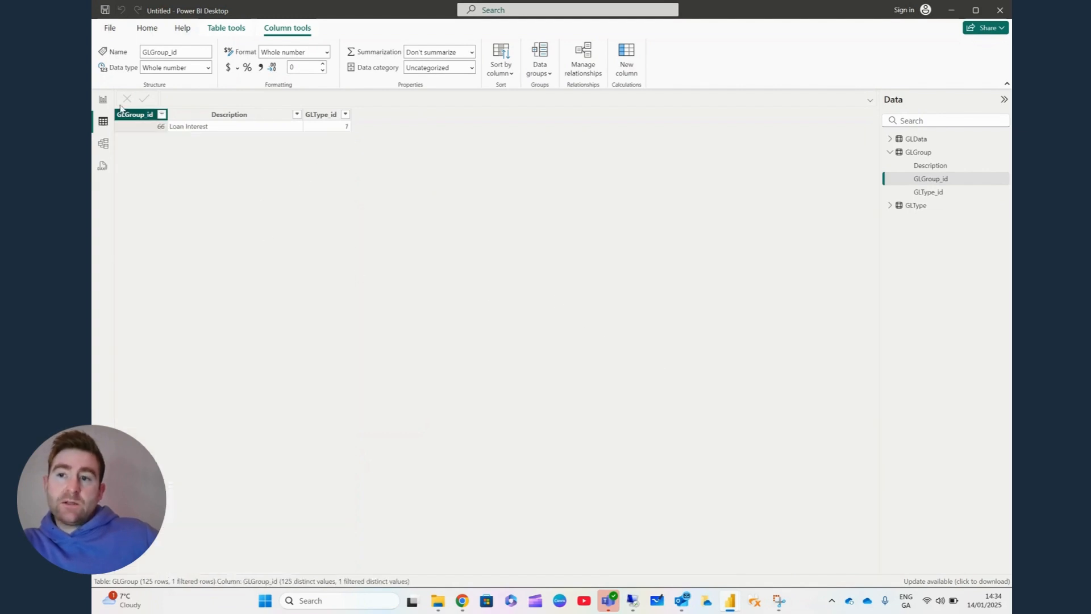
Step: Move the report's table visual to the page's upper-left area, duplicate it, and place the copy below and to the right
left_click(103, 99)
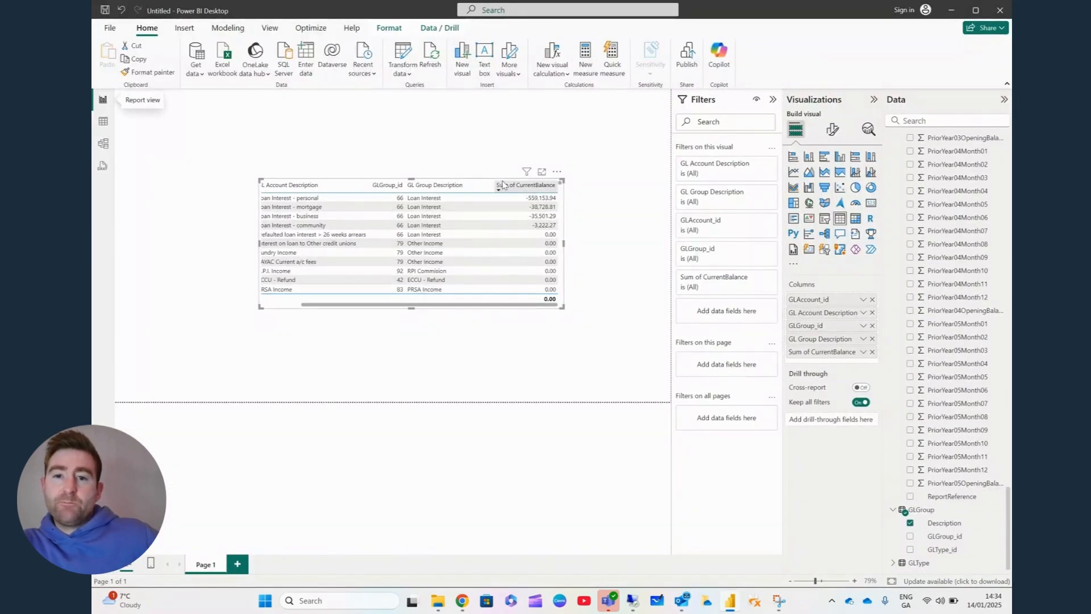
left_click_drag(545, 181, 412, 111)
key("ctrl+c")
key("ctrl+v")
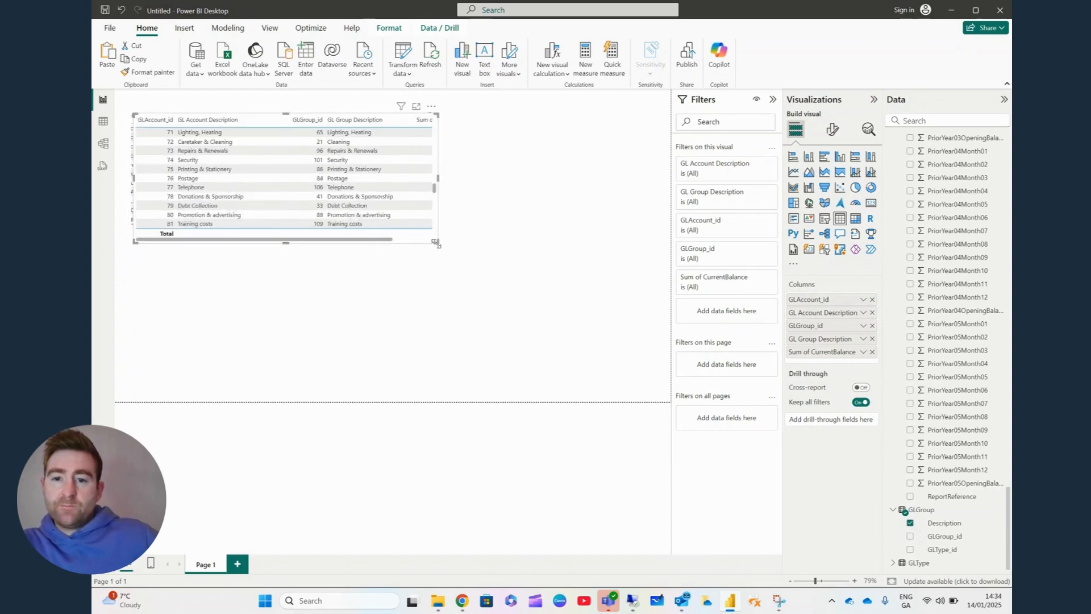
left_click_drag(379, 239, 475, 244)
left_click_drag(429, 115, 641, 270)
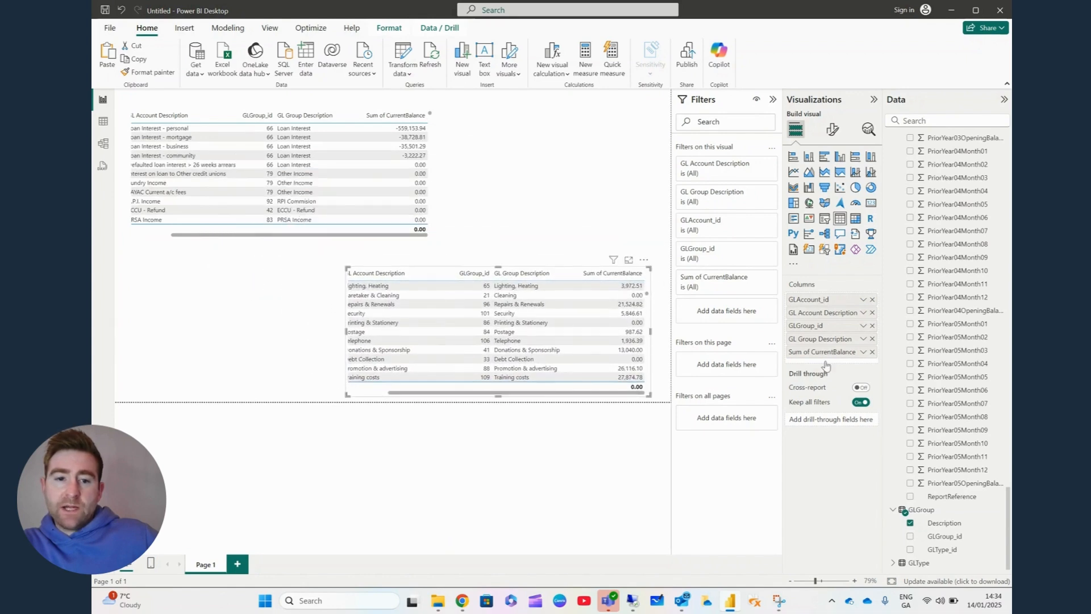
Step: Remove Sum of CurrentBalance, GL Account Description and GLAccount_id from the copied table visual
left_click(872, 352)
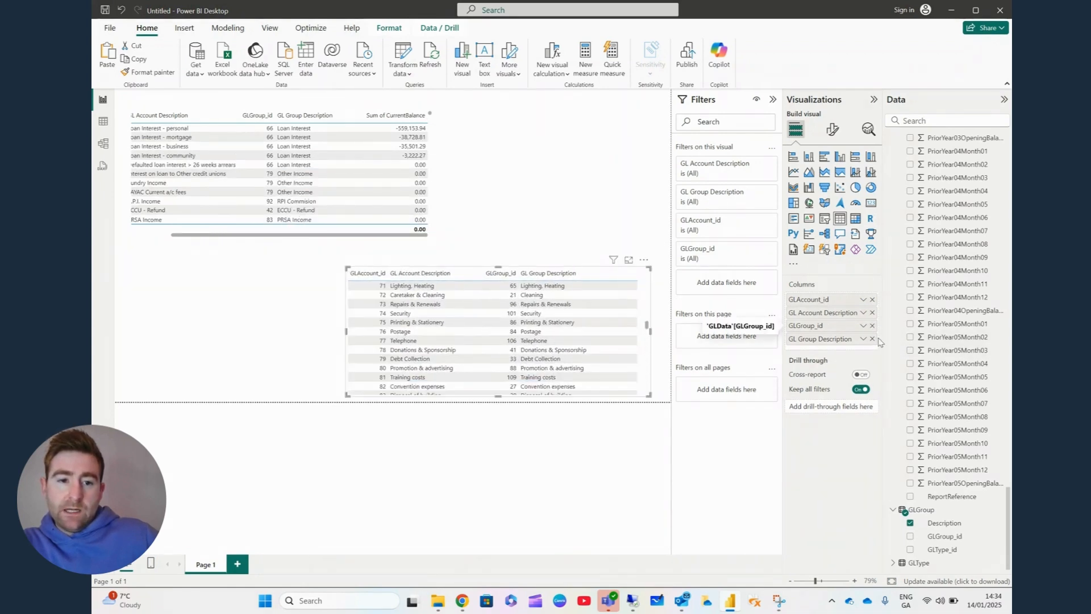
left_click(872, 312)
left_click(872, 300)
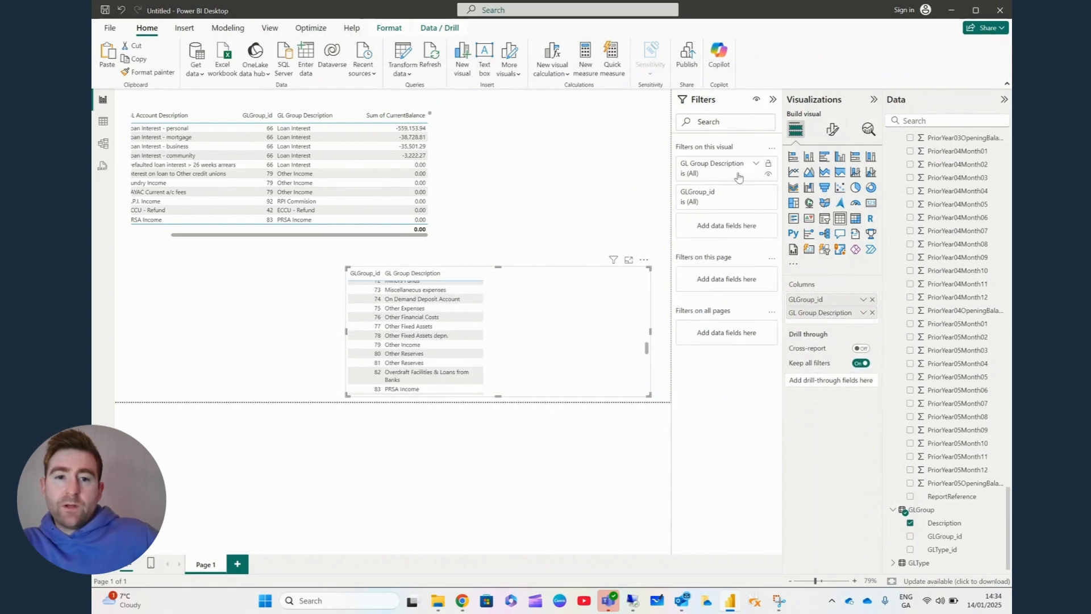
Step: Limit the copied table visual to GLGroup_id 66 with basic filtering, and add the GLGroup table's GLType_id field to it
left_click(751, 204)
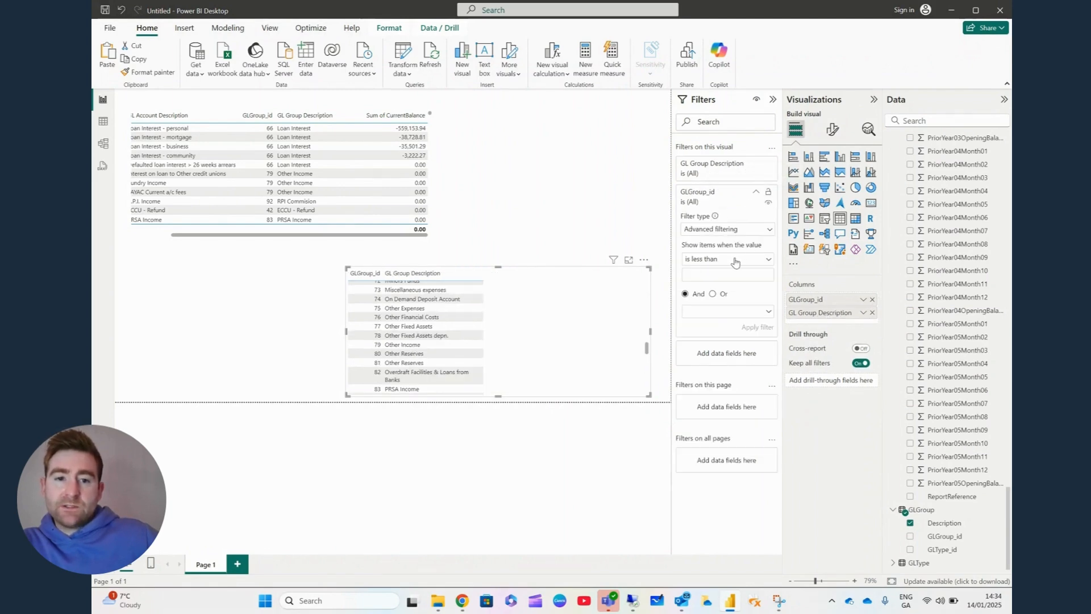
left_click(735, 259)
left_click(731, 231)
left_click(731, 229)
left_click(719, 259)
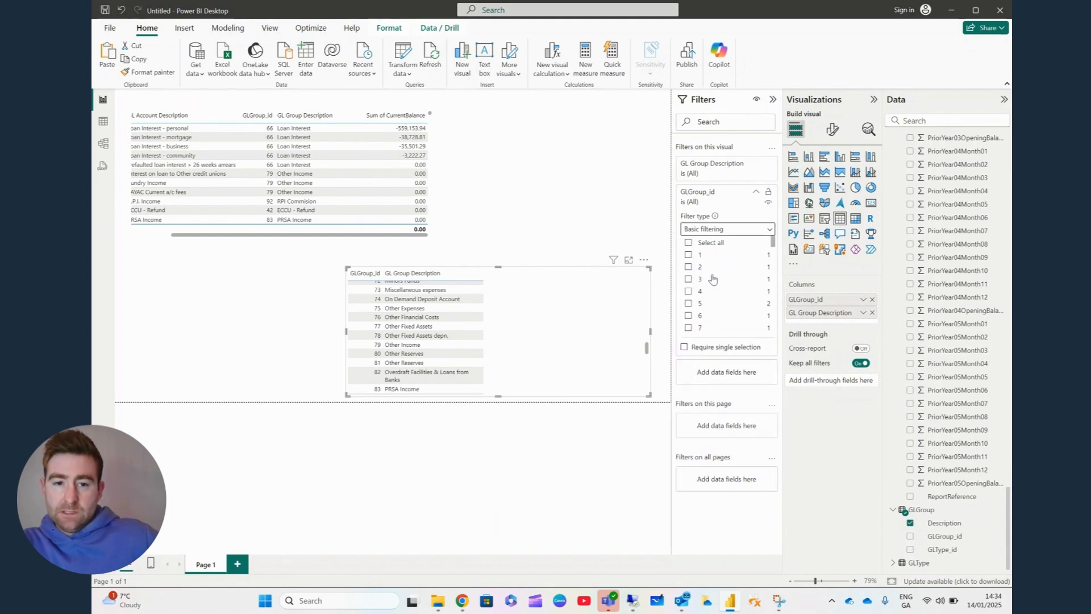
left_click_drag(774, 242, 773, 303)
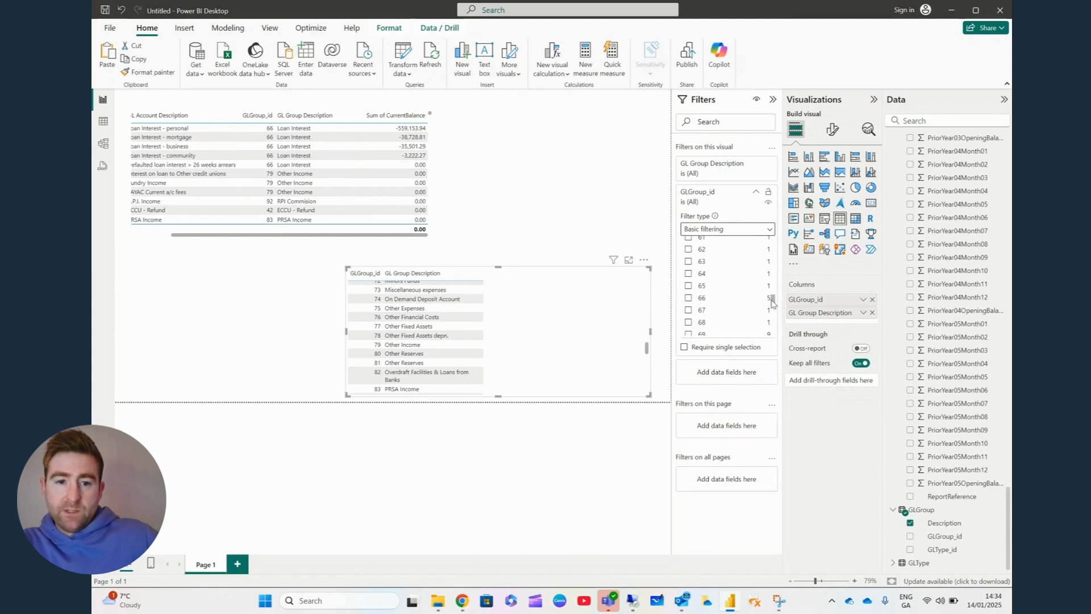
left_click(702, 299)
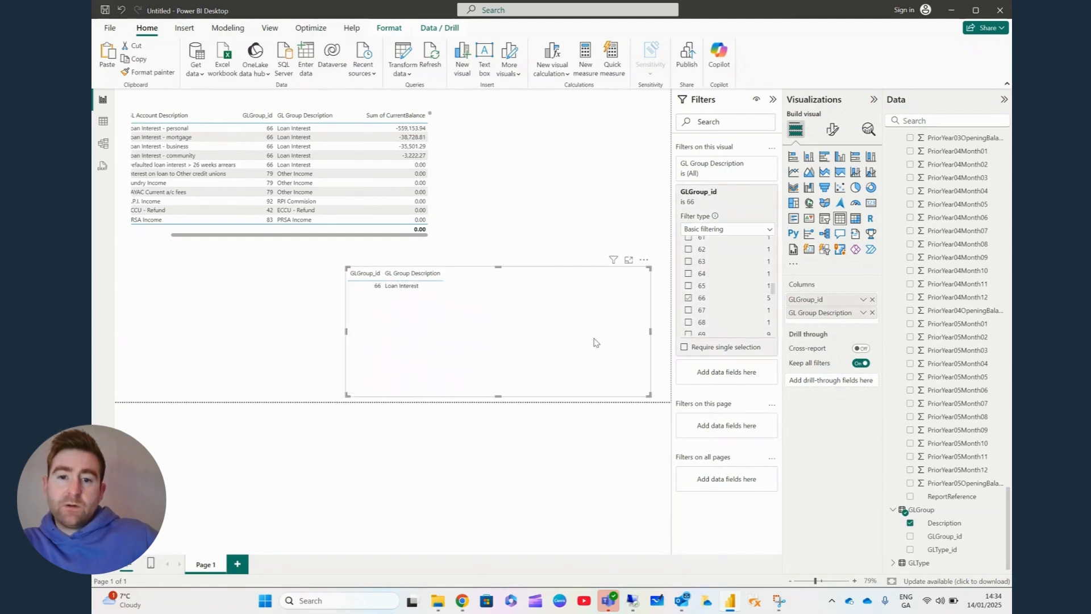
left_click_drag(951, 552, 524, 360)
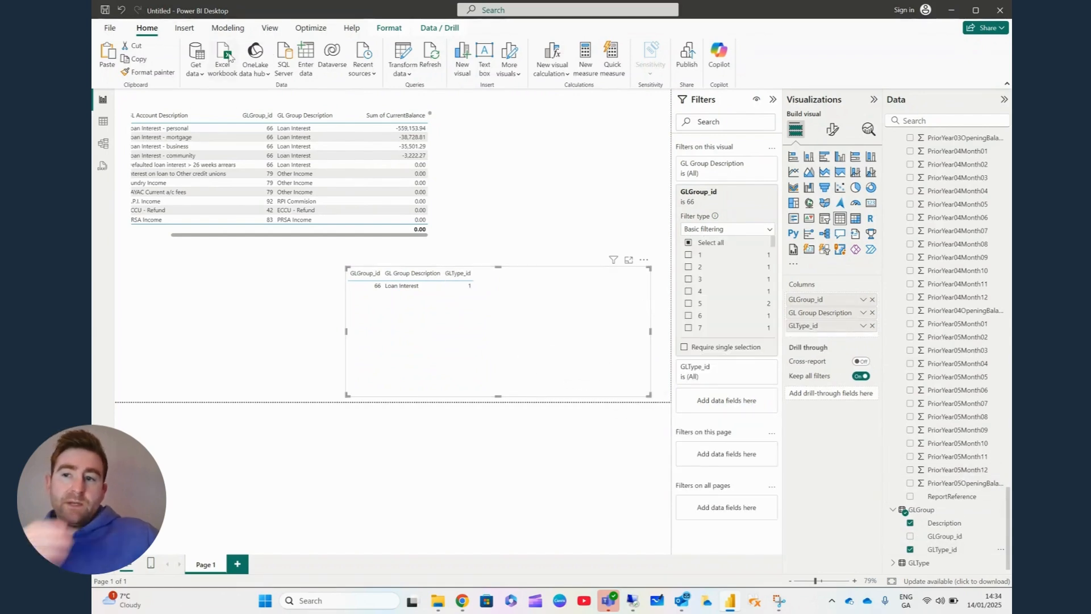
Step: Examine the GLType table's data to see which description belongs to each GLType_id
left_click(103, 121)
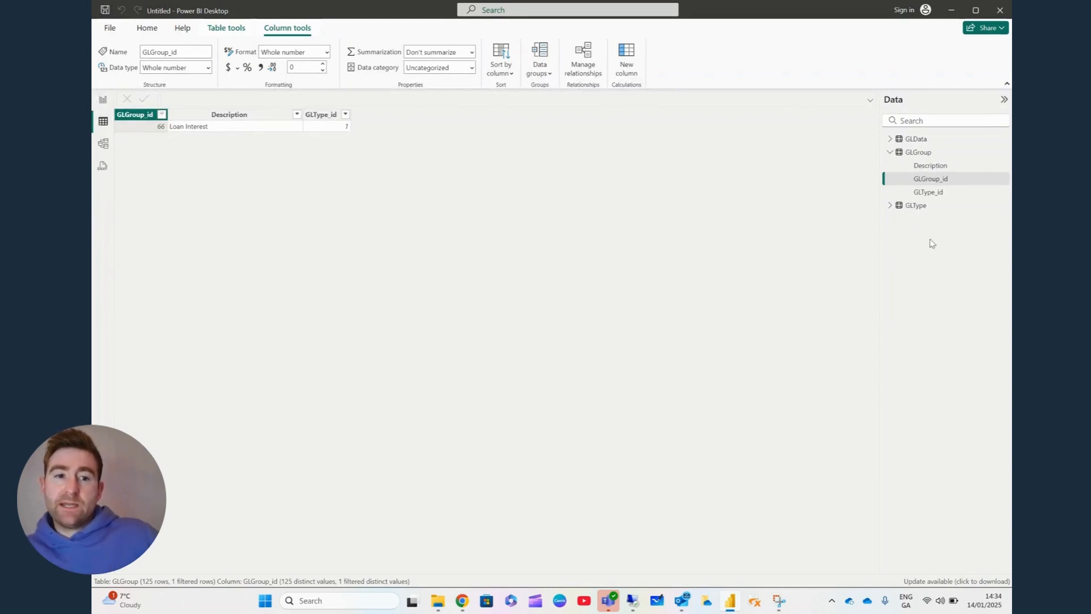
left_click(890, 205)
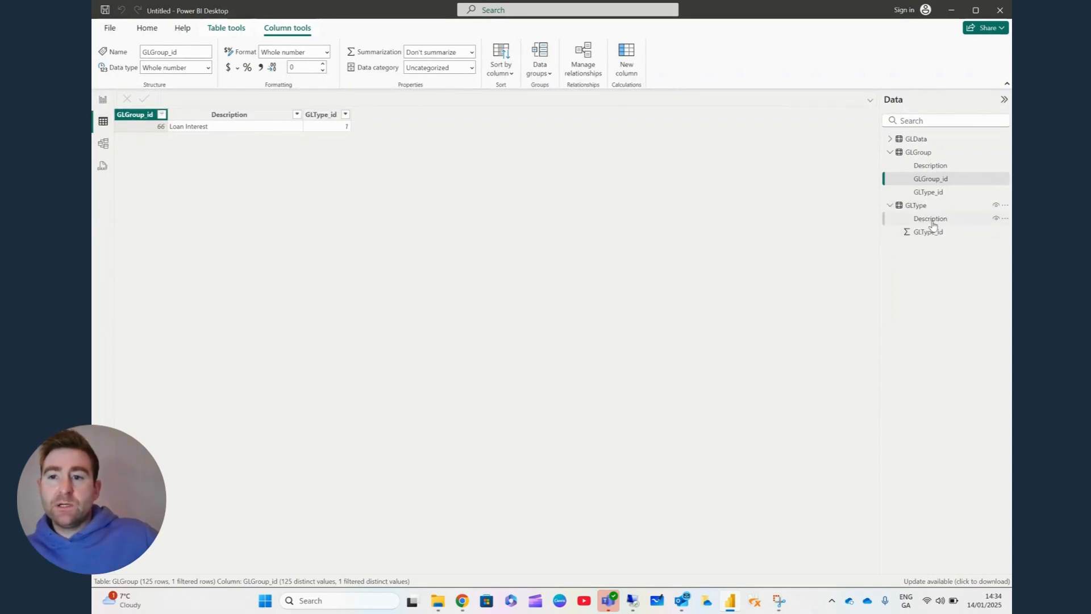
left_click(931, 219)
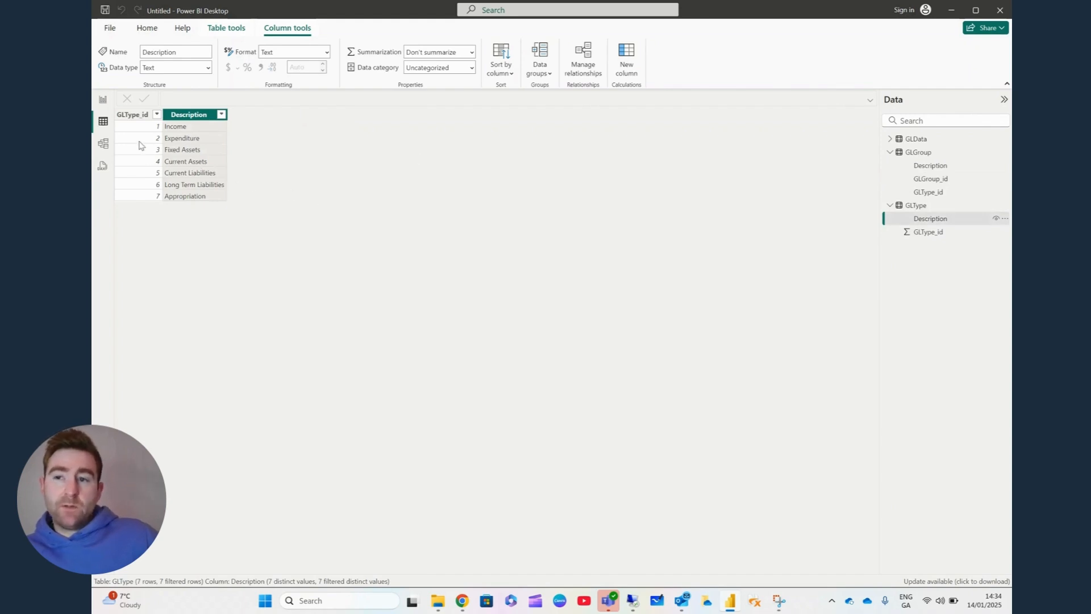
Step: Try adding the GLType table's Description to the copied table visual, and open the model diagram to check the relationships
left_click(103, 100)
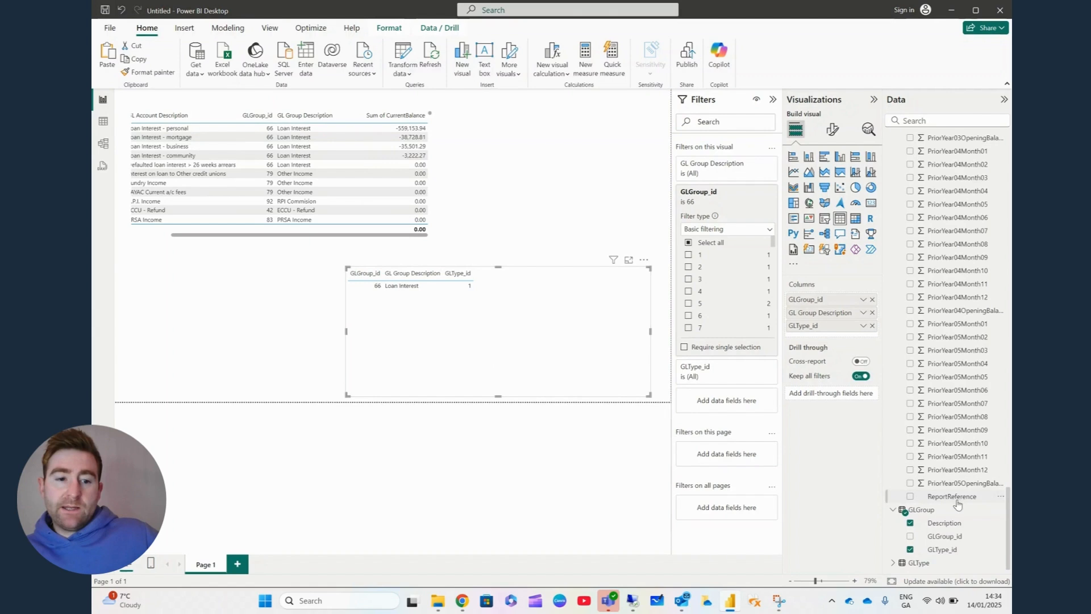
left_click(893, 563)
left_click_drag(948, 554, 580, 370)
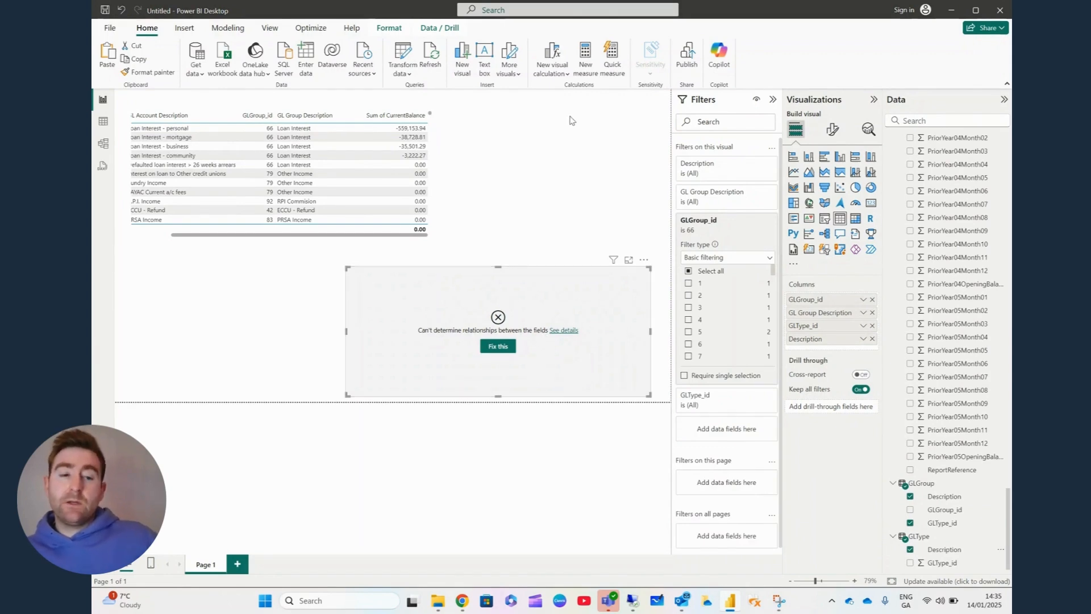
left_click(103, 143)
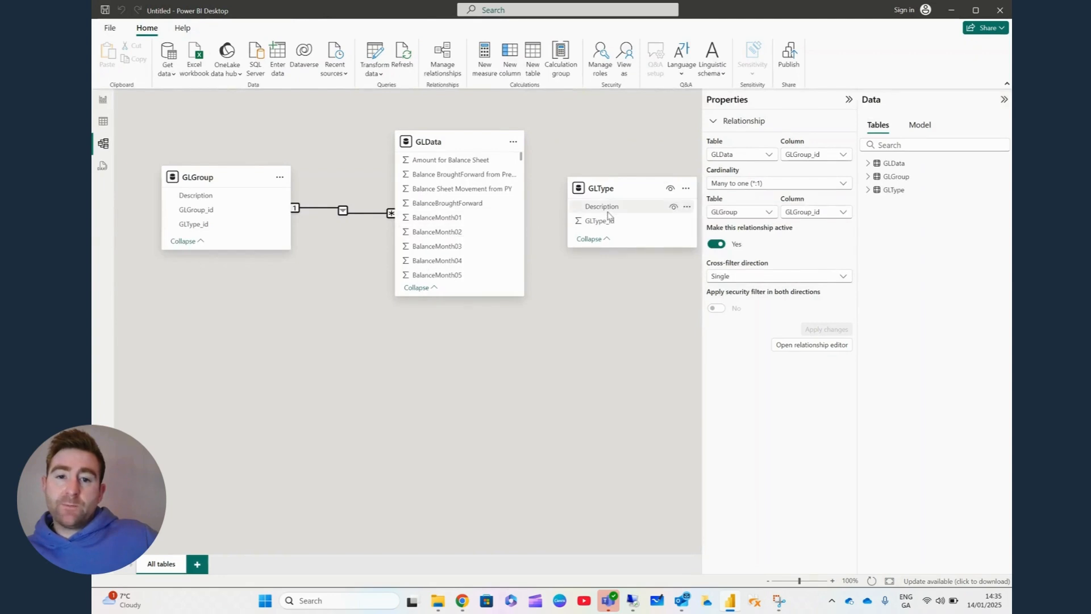
Step: Create an active one-to-many relationship from GLType to GLData on GLType_id, with single cross-filter direction
scroll(476, 232, "down", 10)
scroll(478, 232, "down", 10)
scroll(481, 232, "down", 3)
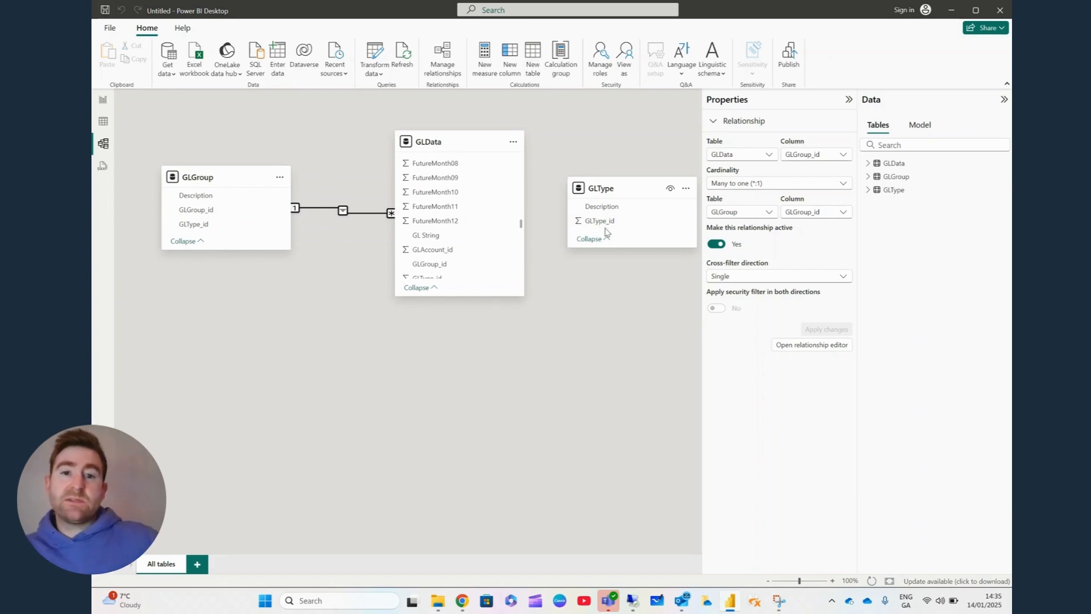
left_click_drag(607, 221, 601, 223)
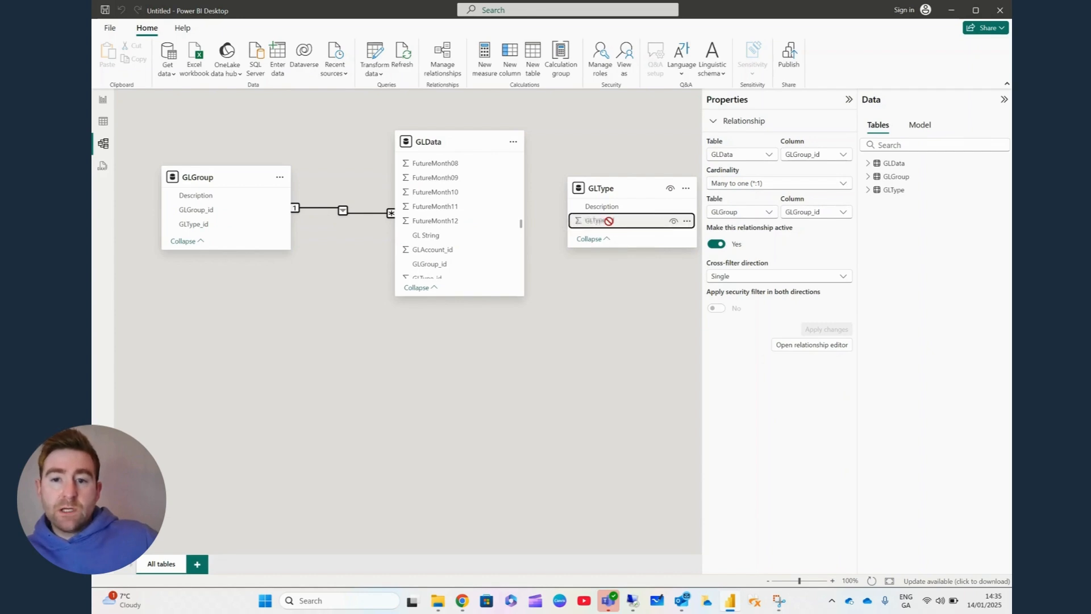
scroll(448, 252, "down", 2)
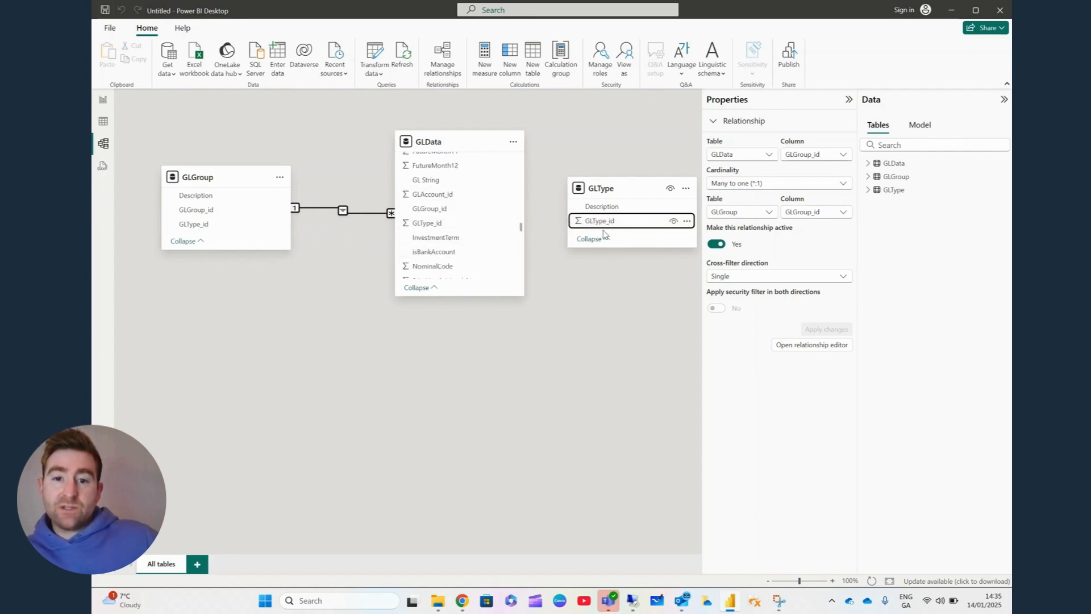
left_click_drag(606, 223, 461, 224)
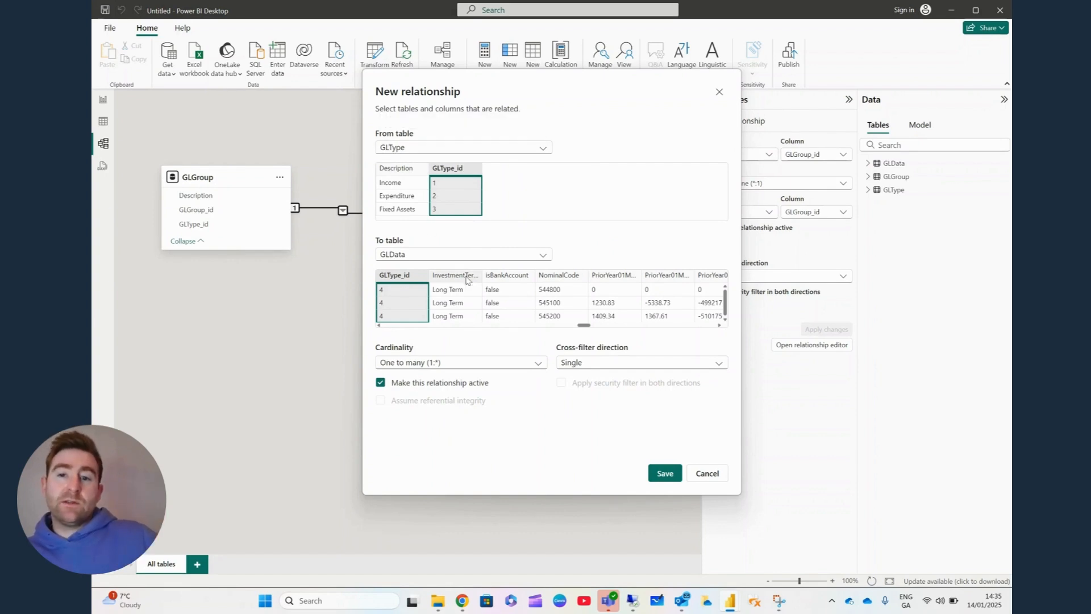
left_click(664, 472)
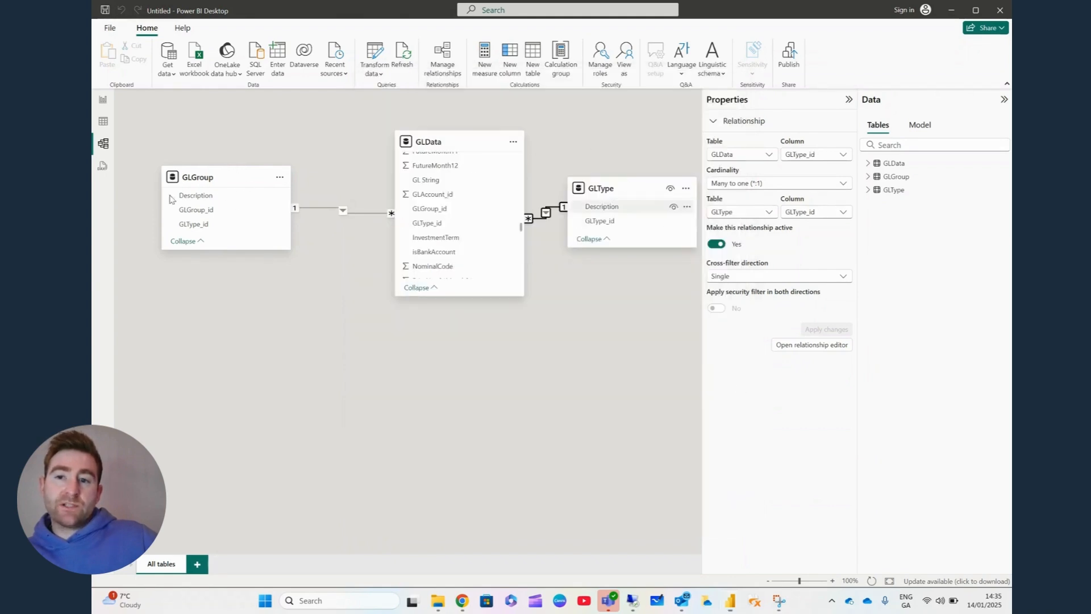
Step: Make the GLGroup card taller and try to relate its GLType_id to the GLType table's GLType_id
left_click_drag(228, 250, 228, 281)
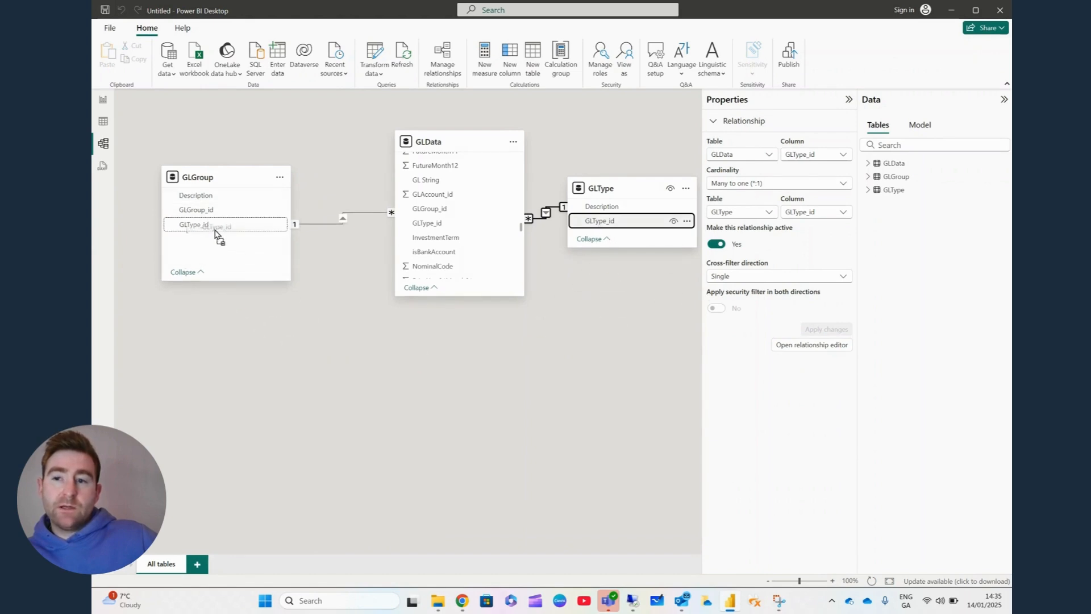
left_click_drag(215, 230, 599, 221)
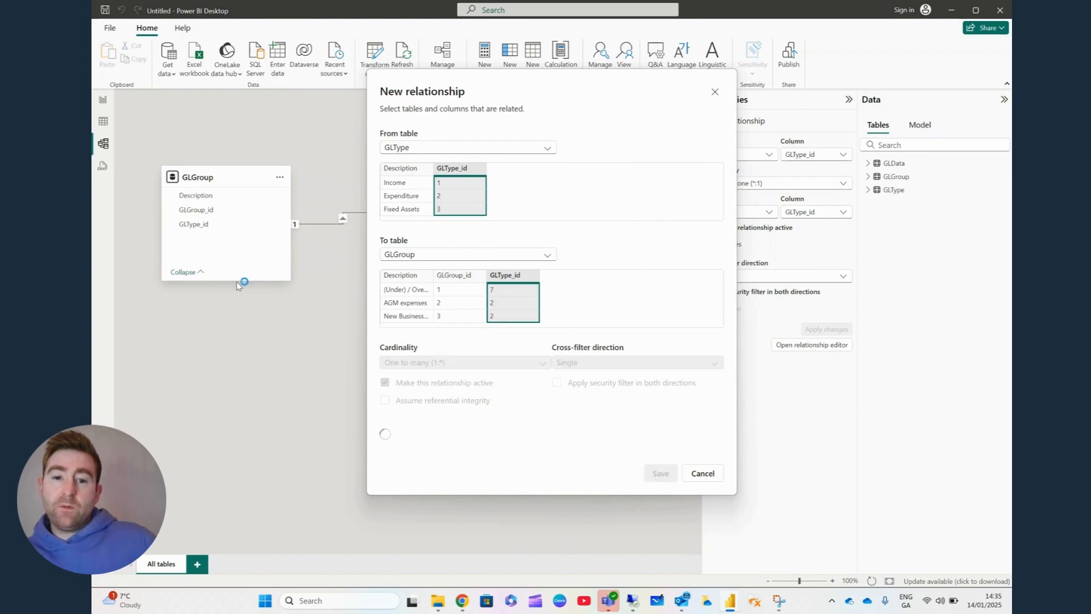
left_click(702, 474)
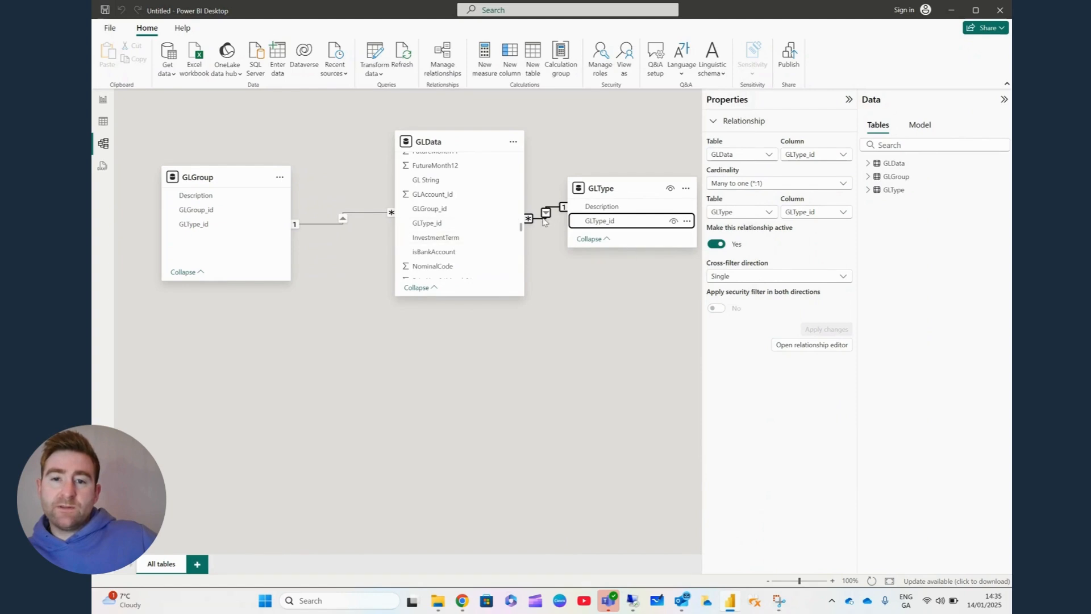
Step: Delete the relationship between GLData and GLType from the model diagram
right_click(546, 214)
left_click(568, 219)
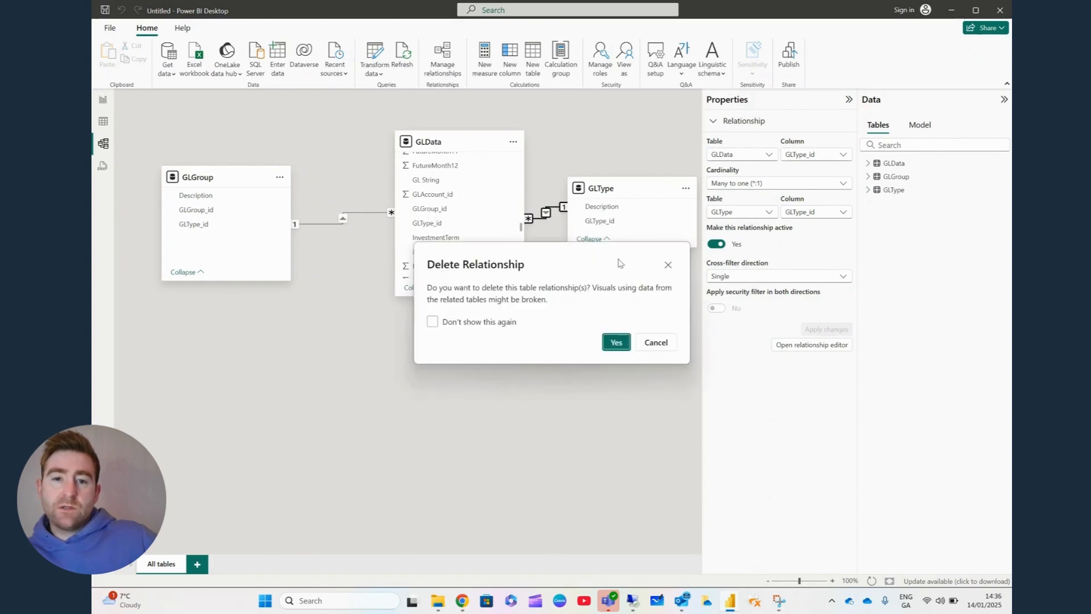
left_click(617, 341)
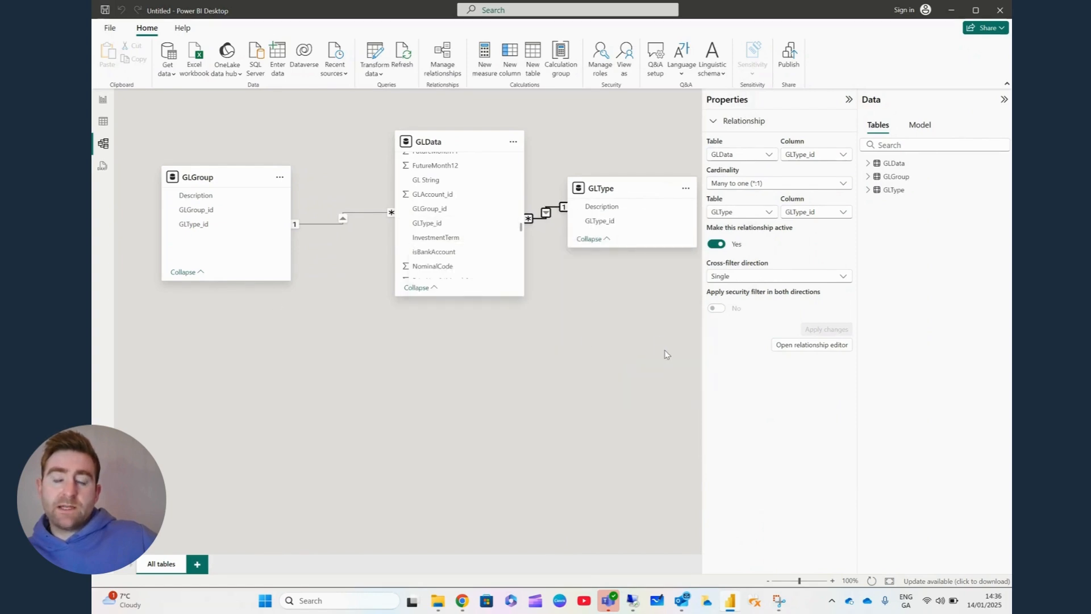
Step: Create an active one-to-many relationship from GLType to GLGroup on GLType_id, with single cross-filter direction
left_click(606, 227)
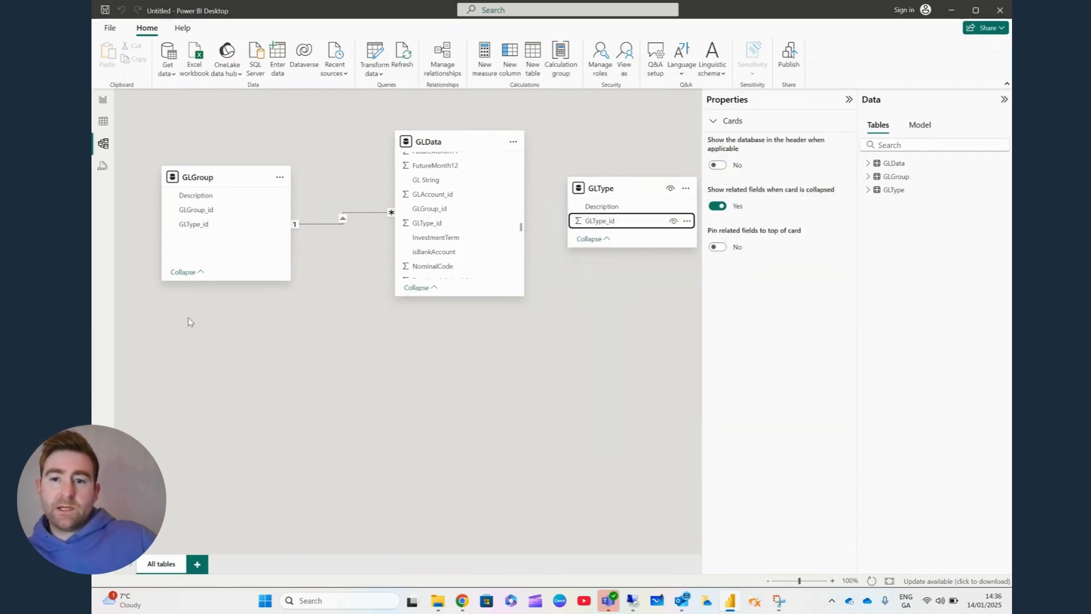
left_click_drag(608, 230, 226, 229)
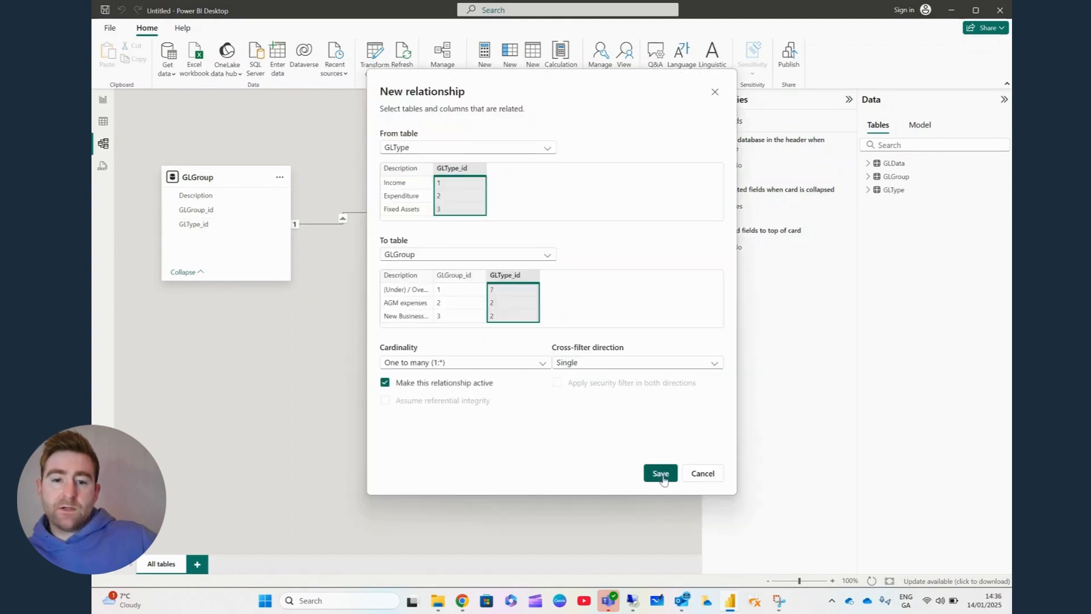
left_click(662, 478)
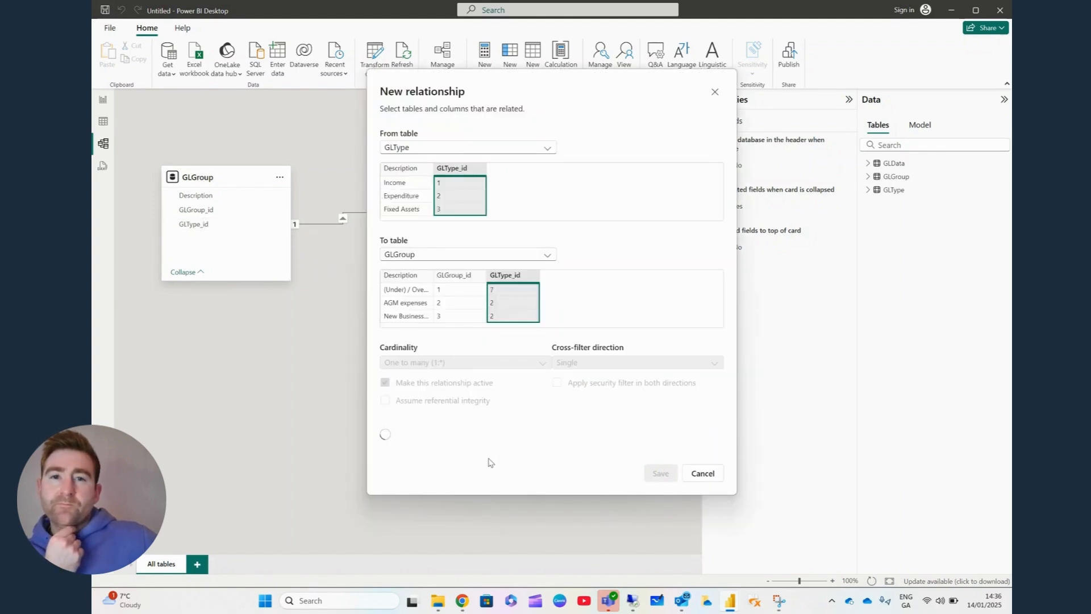
Step: Return to the report and examine the original table visual's columns from GLAccount_id onwards
left_click(103, 106)
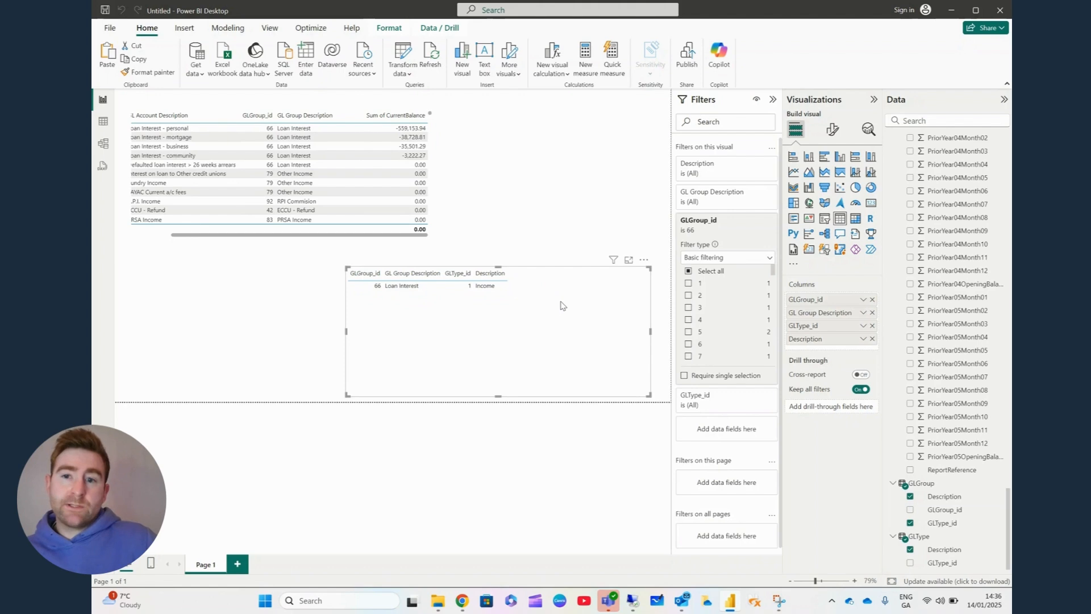
left_click(431, 117)
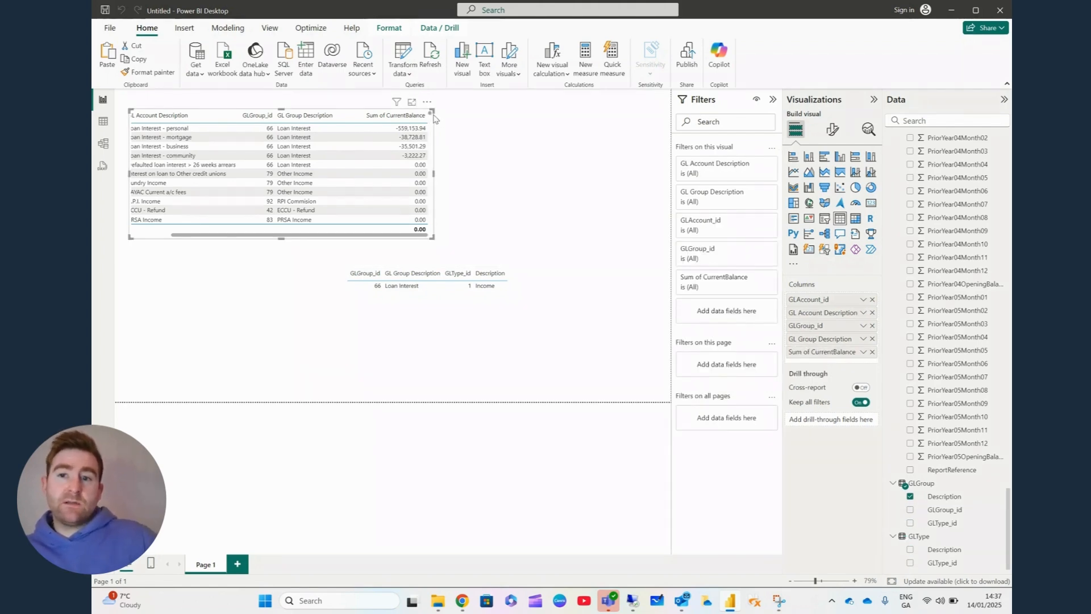
left_click_drag(417, 234, 361, 253)
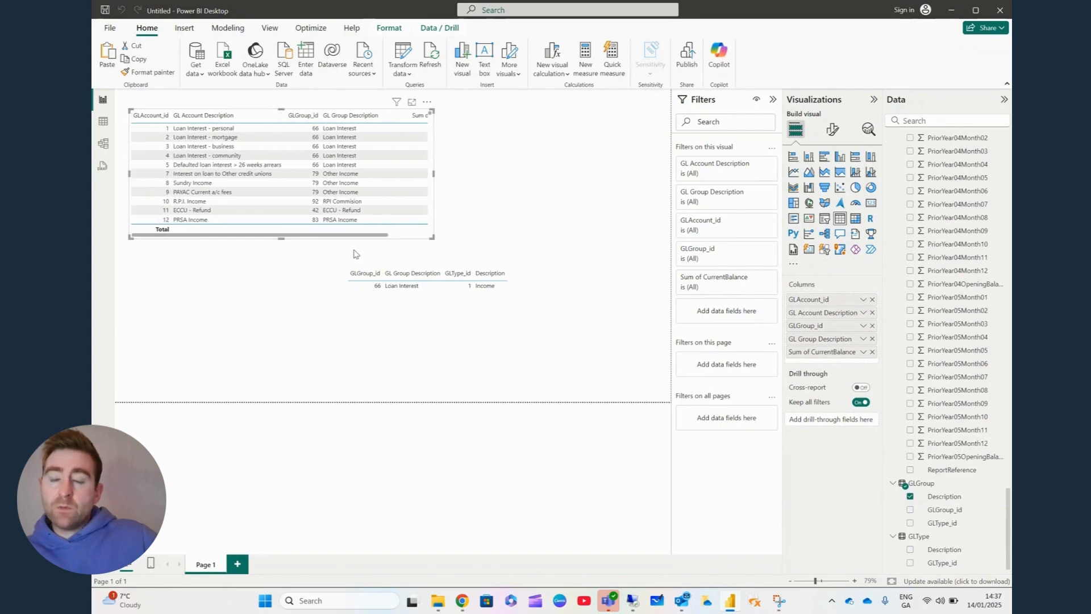